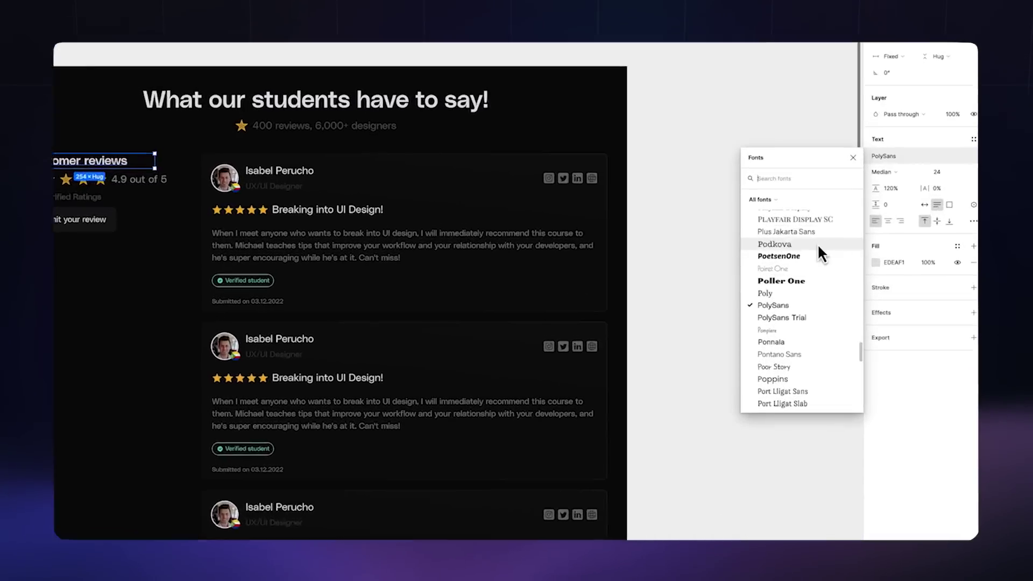
# - Reveal the 01. Welcome search result inside its Starter Files project
pyautogui.scroll(-10, 709, 315)
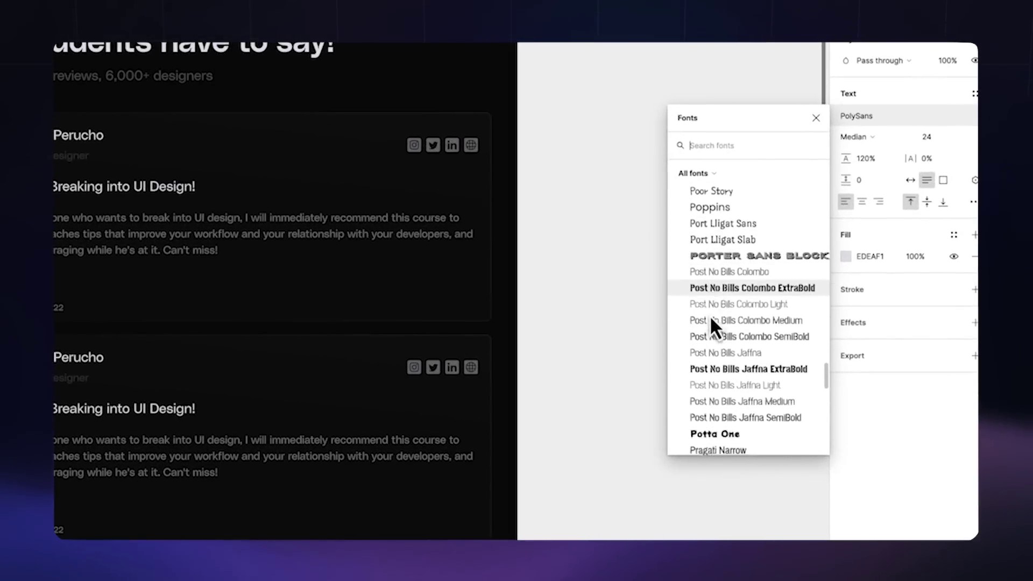
pyautogui.scroll(-3, 710, 318)
pyautogui.scroll(15, 709, 318)
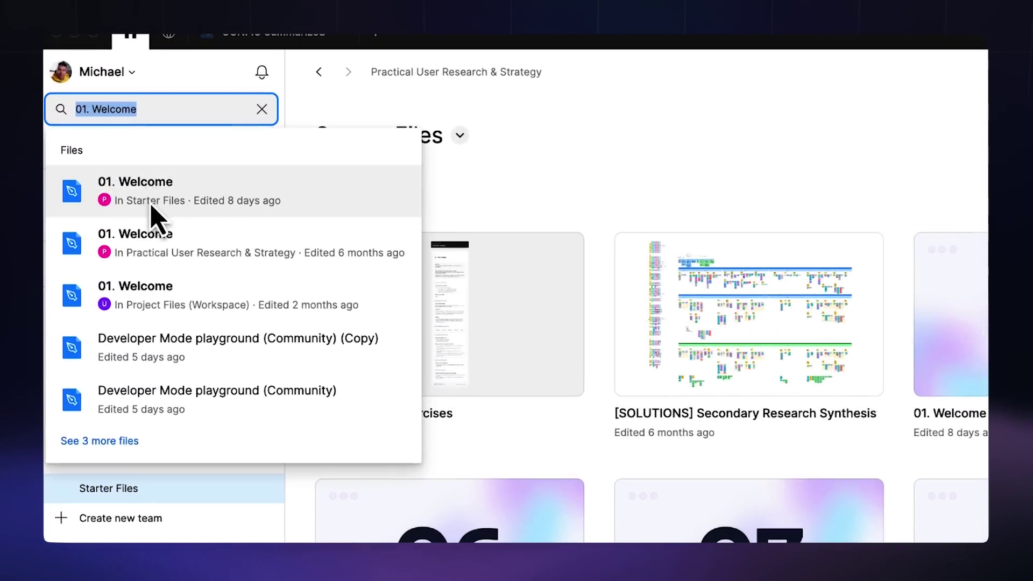
pyautogui.rightClick(99, 114)
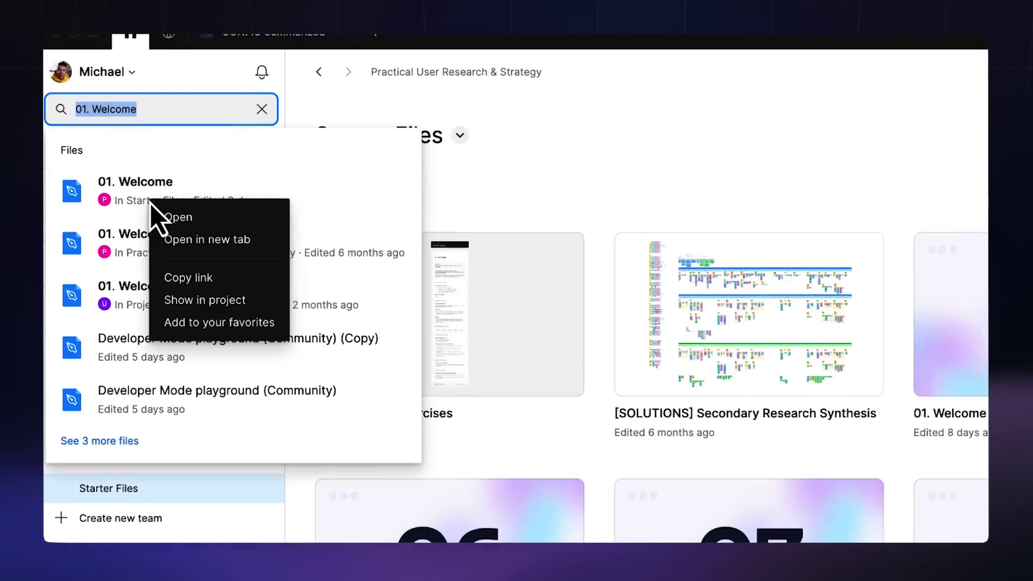
pyautogui.click(200, 300)
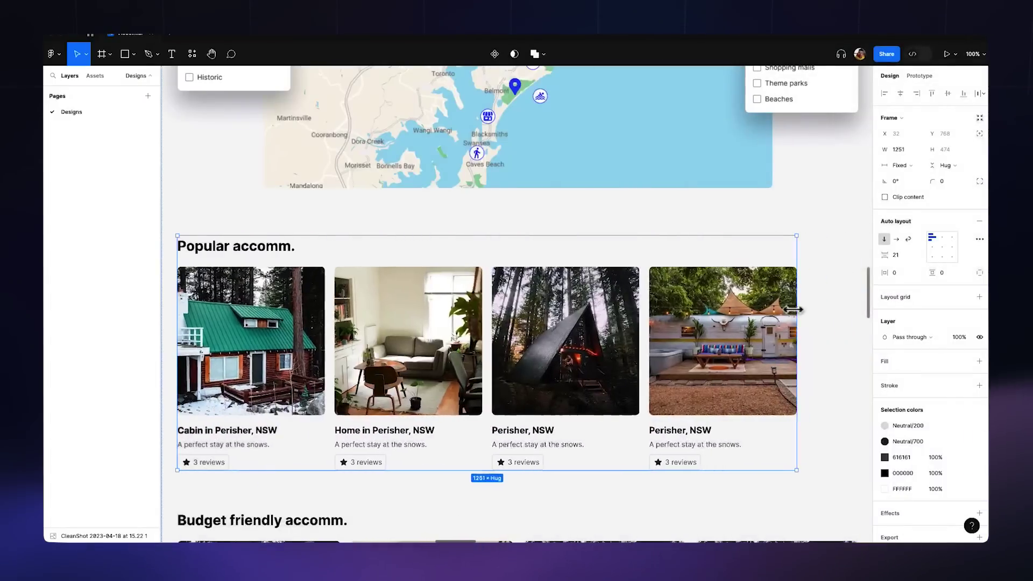
# - Narrow the Popular accomm. row to 486 wide so its four cards squeeze together
pyautogui.moveTo(791, 310); pyautogui.dragTo(420, 330)
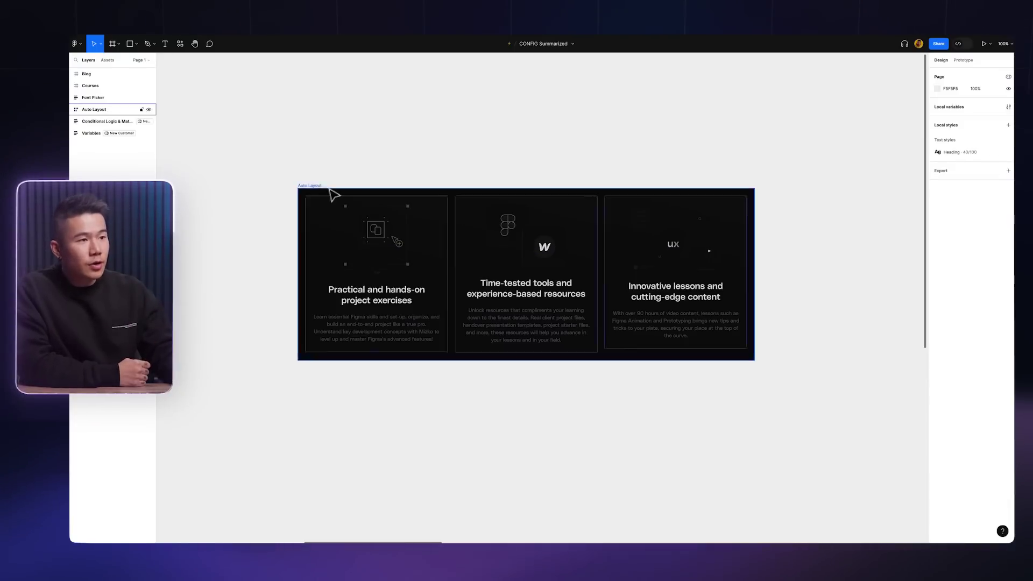
# - Narrow the Auto Layout card row, then set the first card's width to Fill container
pyautogui.click(323, 192)
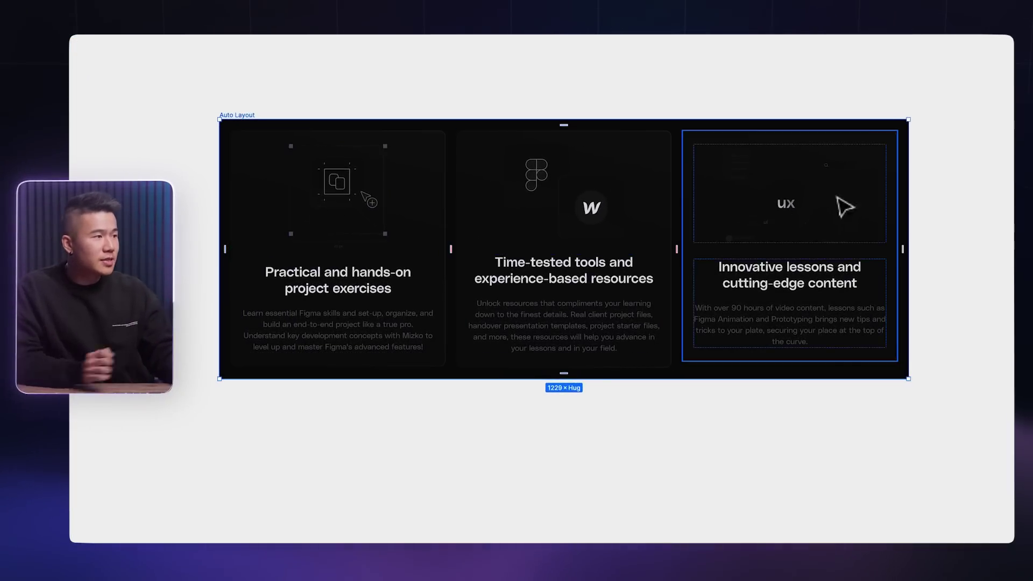
pyautogui.moveTo(908, 195); pyautogui.dragTo(836, 236)
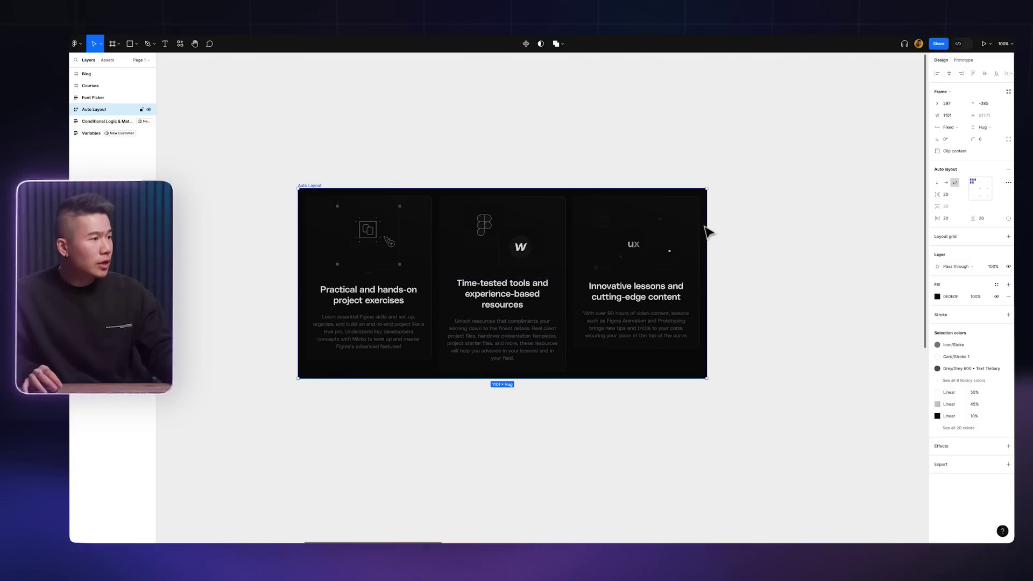
pyautogui.click(364, 249)
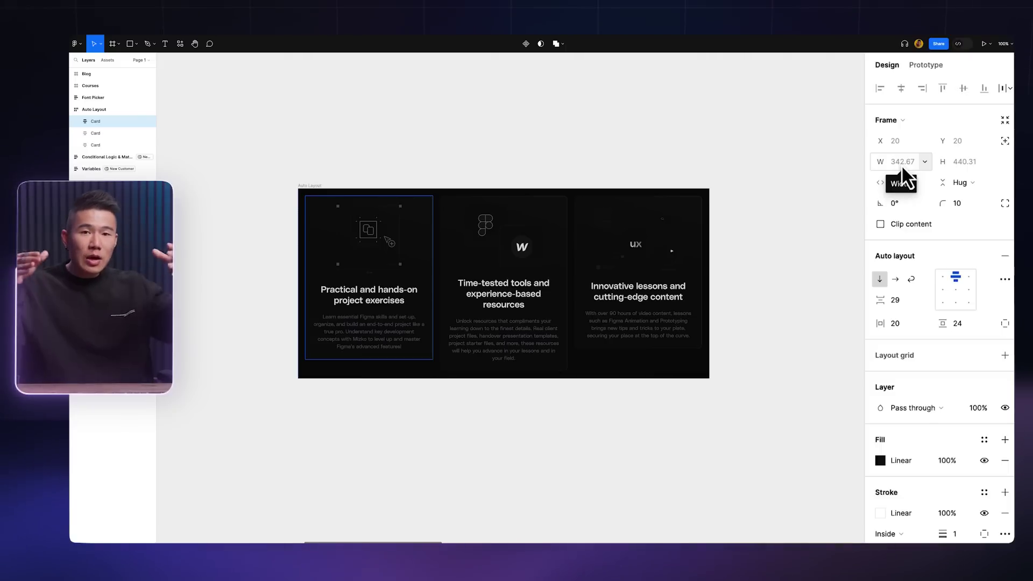
pyautogui.click(913, 155)
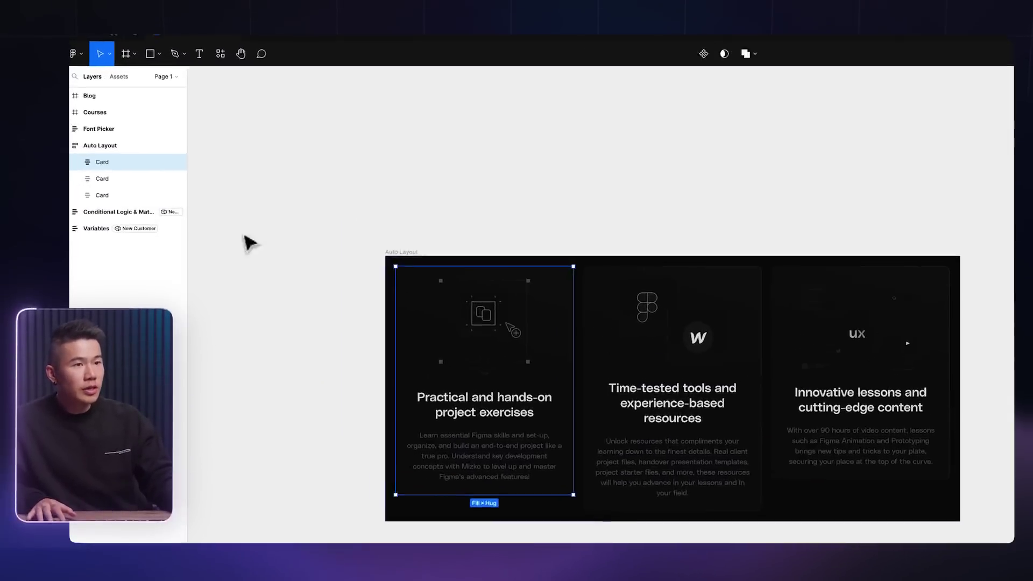
# - Give all three cards a minimum width of 300
pyautogui.keyDown('shift'); pyautogui.click(114, 195); pyautogui.keyUp('shift')
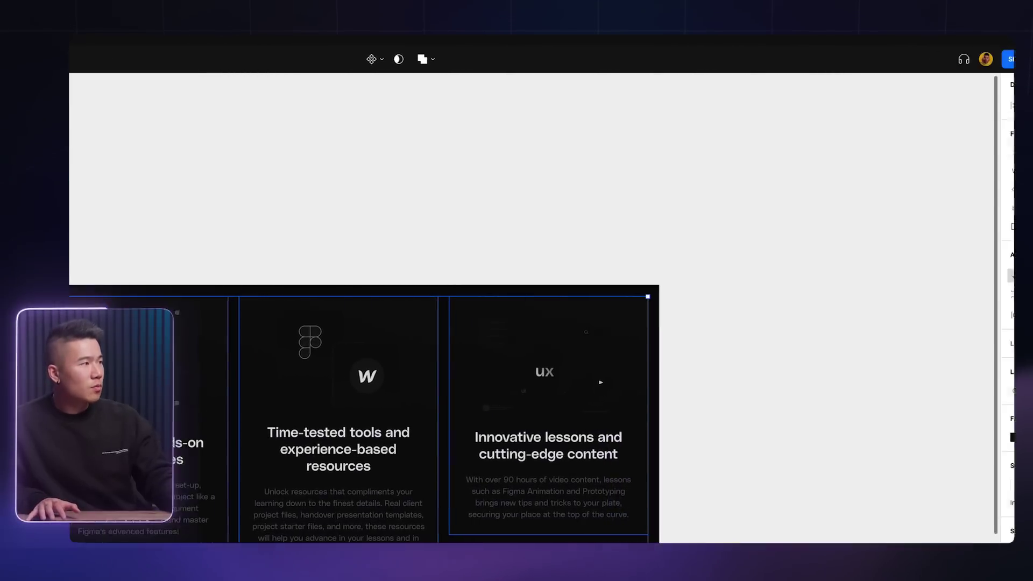
pyautogui.click(939, 174)
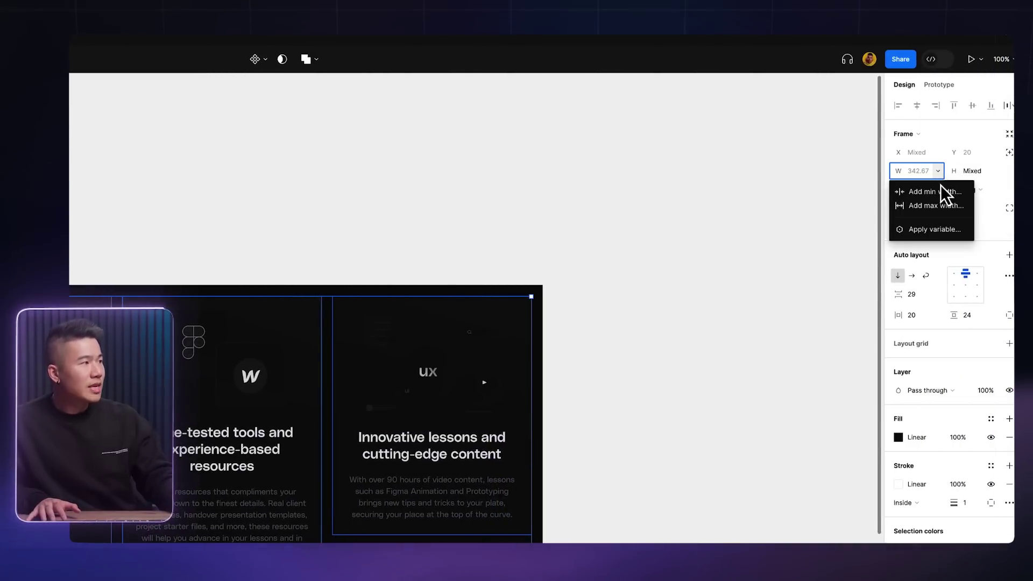
pyautogui.click(941, 192)
pyautogui.write('300')
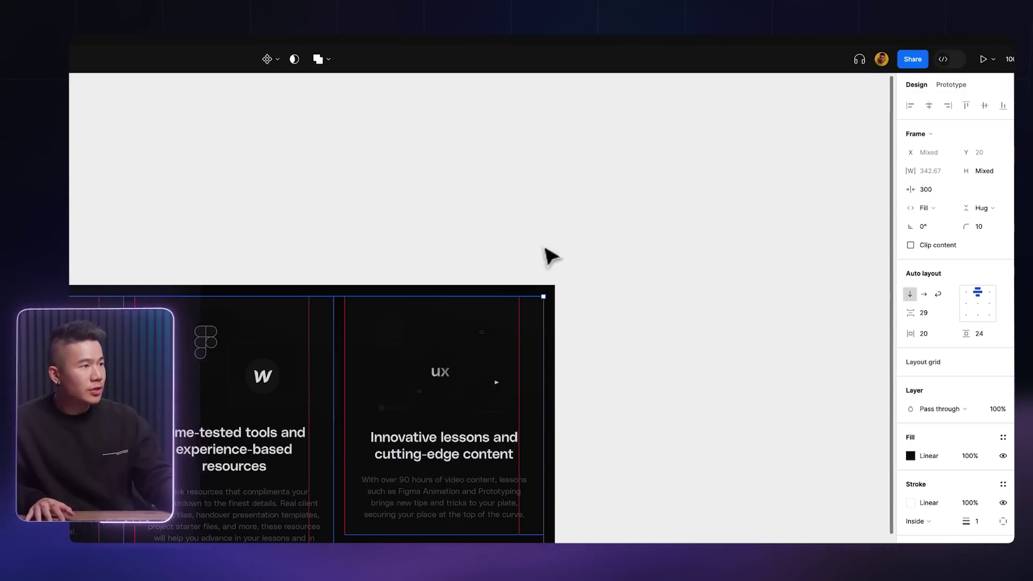
# - Turn on Wrap for the Auto Layout row and widen it to test wrapping
pyautogui.click(98, 165)
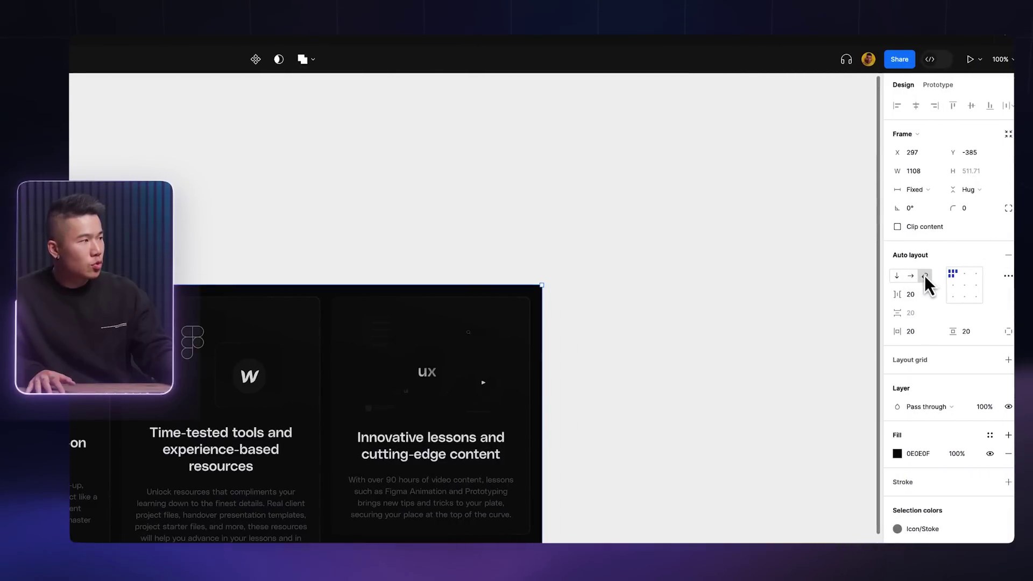
pyautogui.click(926, 276)
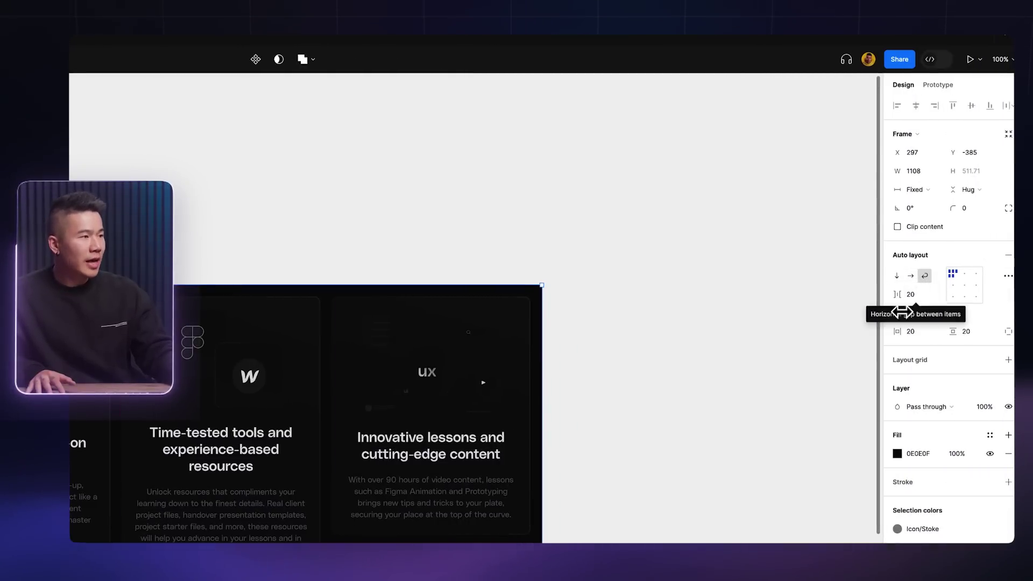
pyautogui.moveTo(739, 262); pyautogui.dragTo(764, 271)
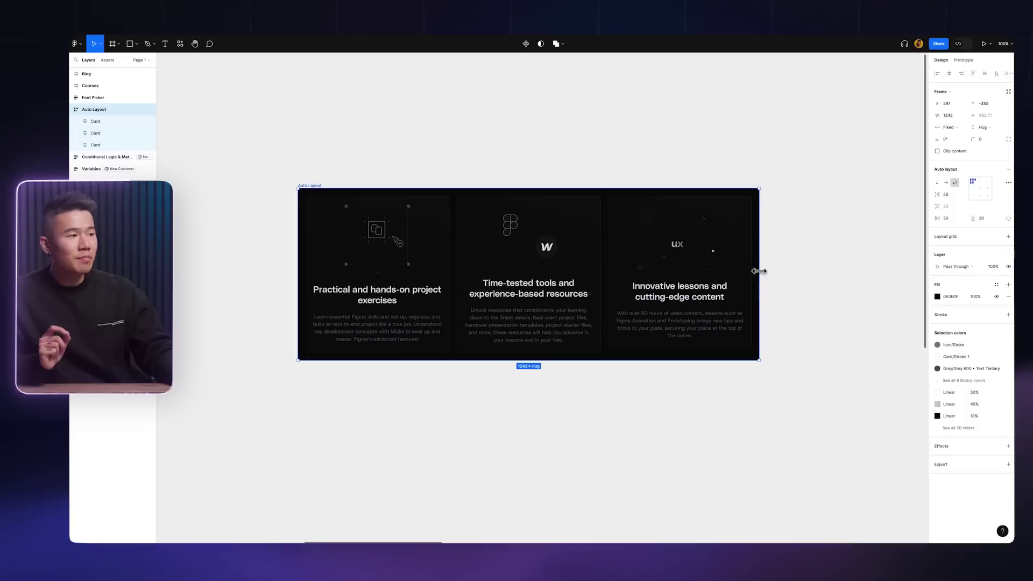
# - Drag the Auto Layout row narrower until the cards stack in one column
pyautogui.moveTo(750, 272); pyautogui.dragTo(740, 271)
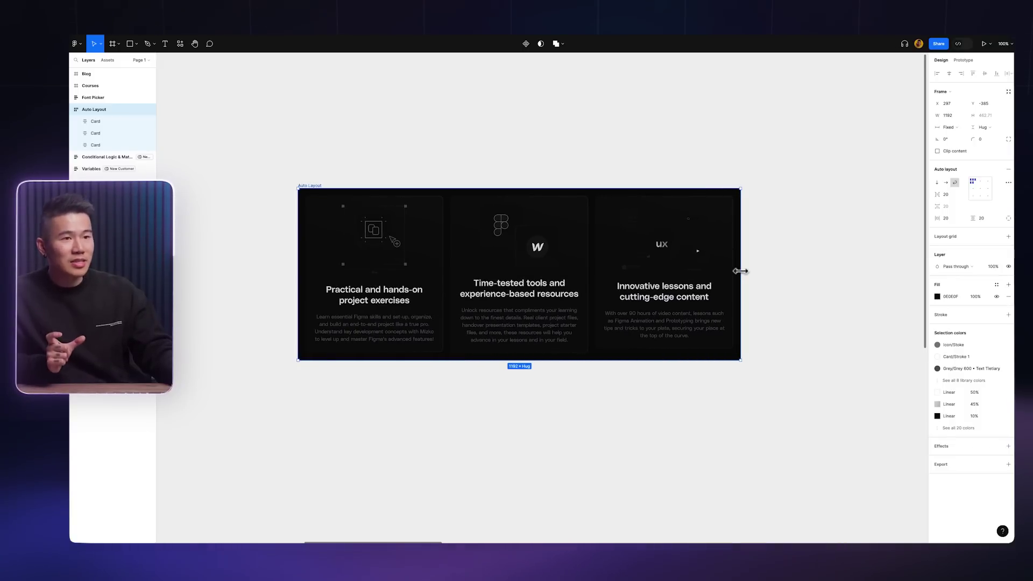
pyautogui.moveTo(737, 272); pyautogui.dragTo(425, 273)
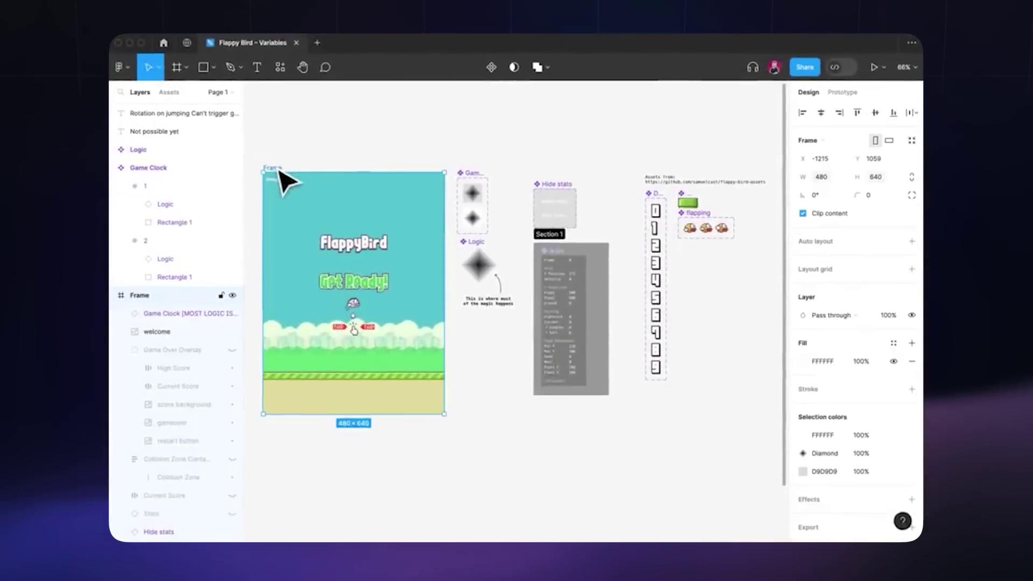
# - Preview the Flappy Bird frame in-canvas, move the preview aside, and start the game
pyautogui.hotkey('shift', 'space')
pyautogui.moveTo(422, 106); pyautogui.dragTo(511, 114)
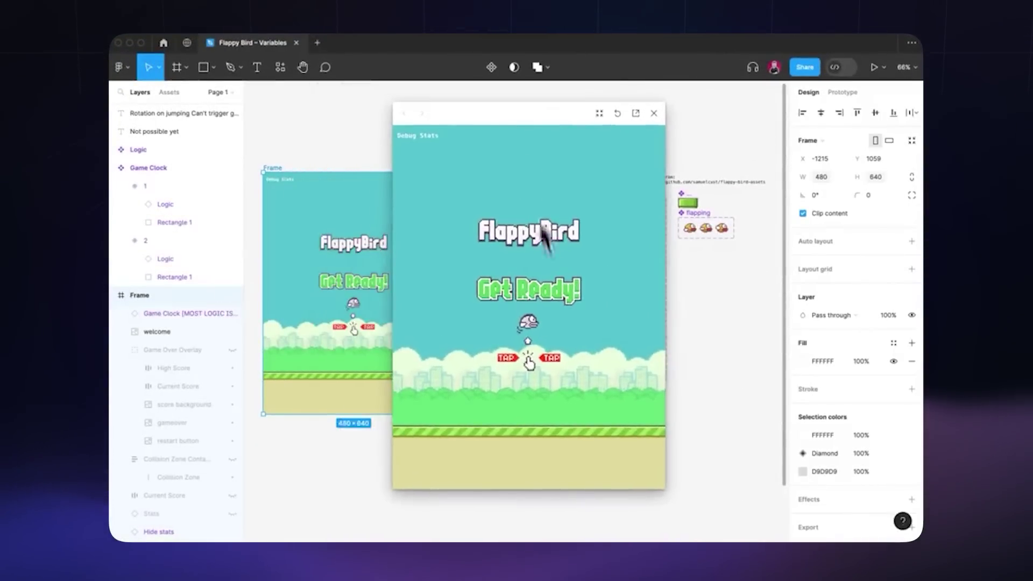
pyautogui.click(561, 350)
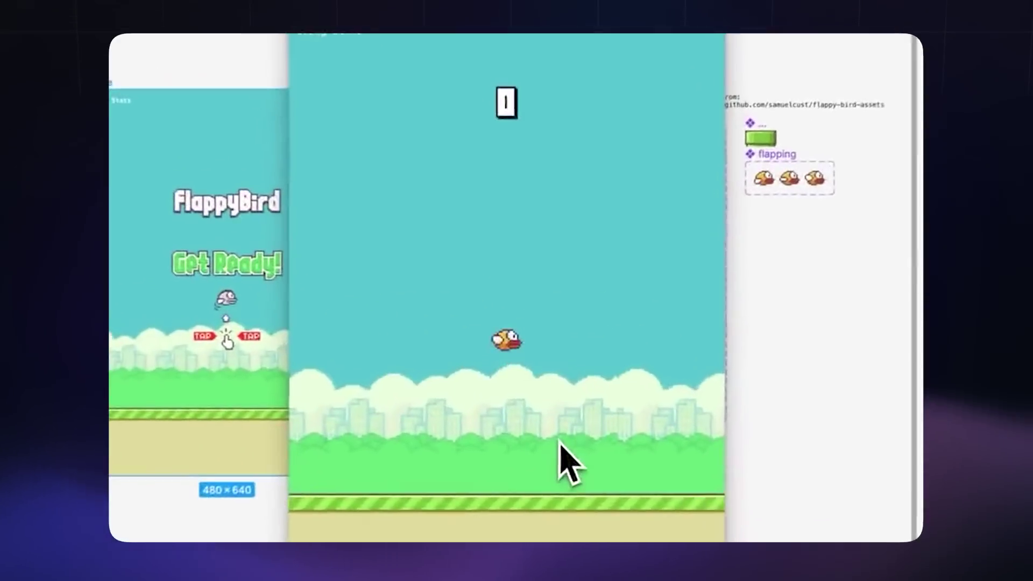
pyautogui.click(560, 448)
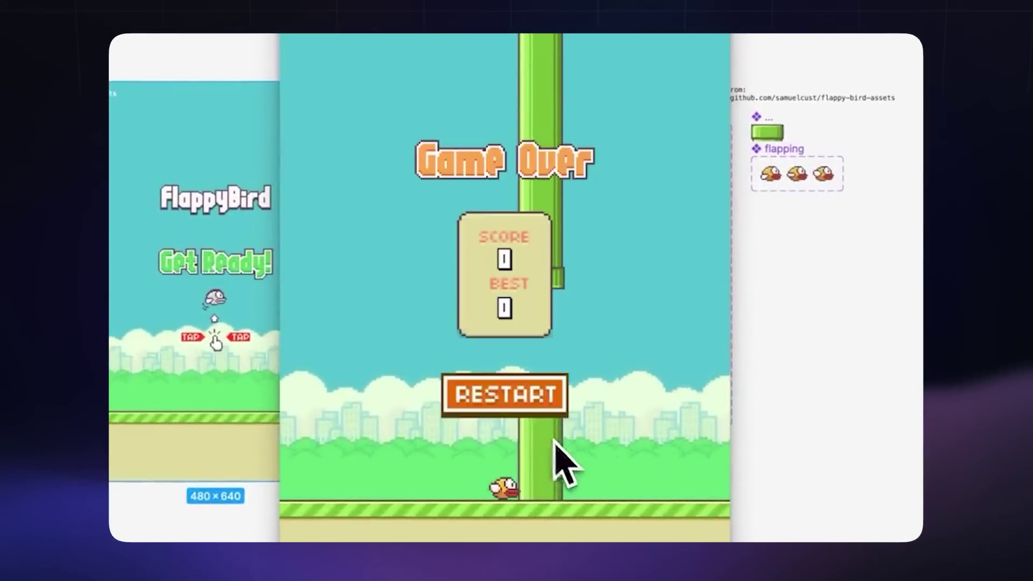
# - Restart the game and keep the bird flapping through the pipes
pyautogui.click(551, 436)
pyautogui.click(561, 432)
pyautogui.click(563, 434)
pyautogui.click(564, 437)
pyautogui.click(563, 437)
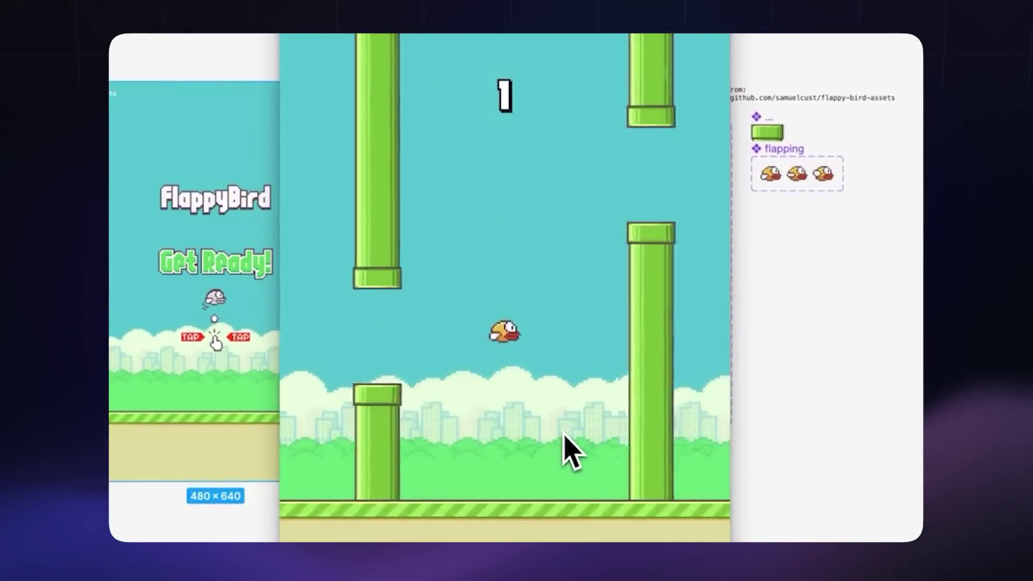
pyautogui.click(563, 437)
pyautogui.click(563, 436)
pyautogui.click(564, 437)
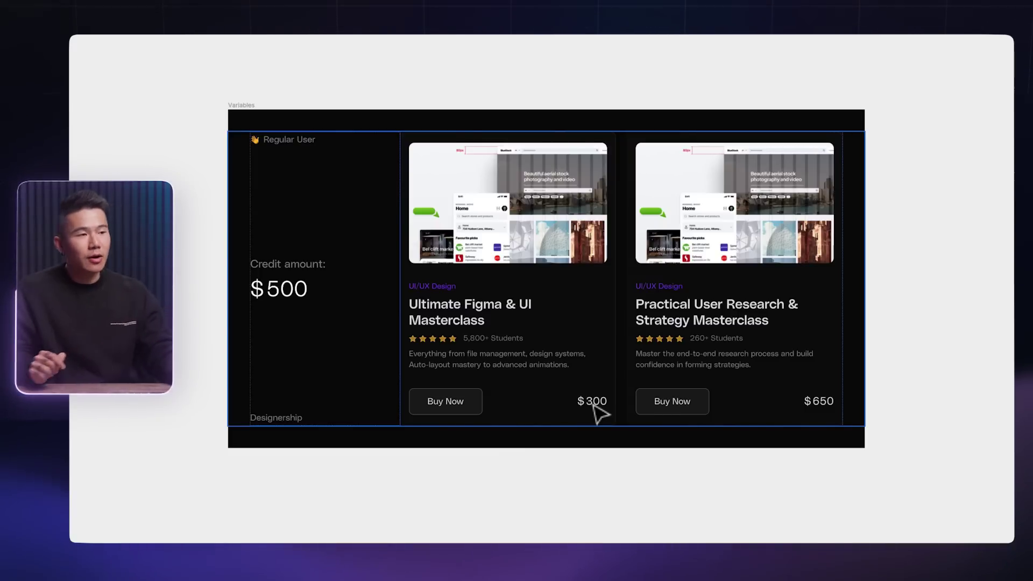
pyautogui.hotkey('shift', '0')
pyautogui.hotkey('ctrl', '\\')
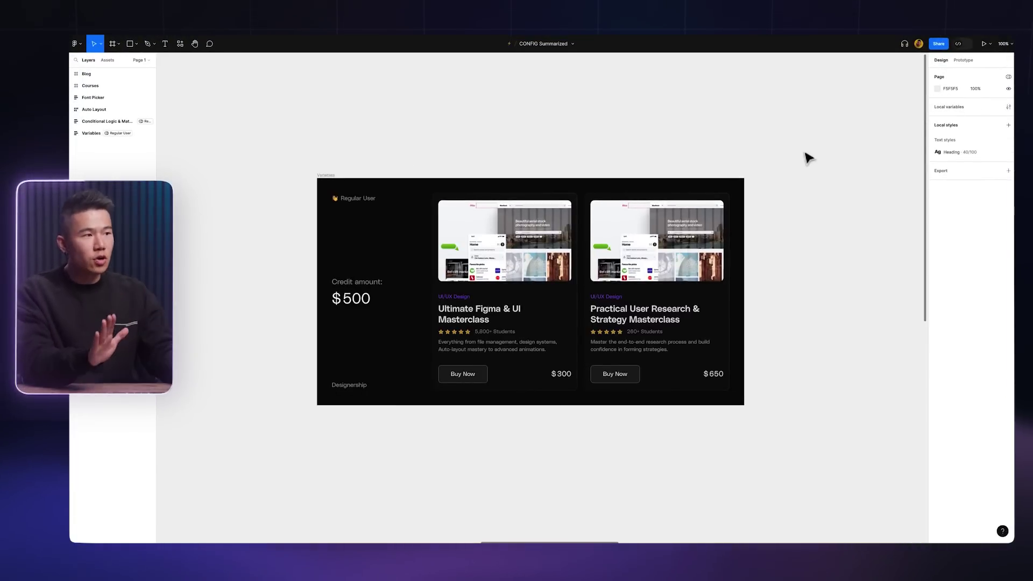
pyautogui.click(338, 182)
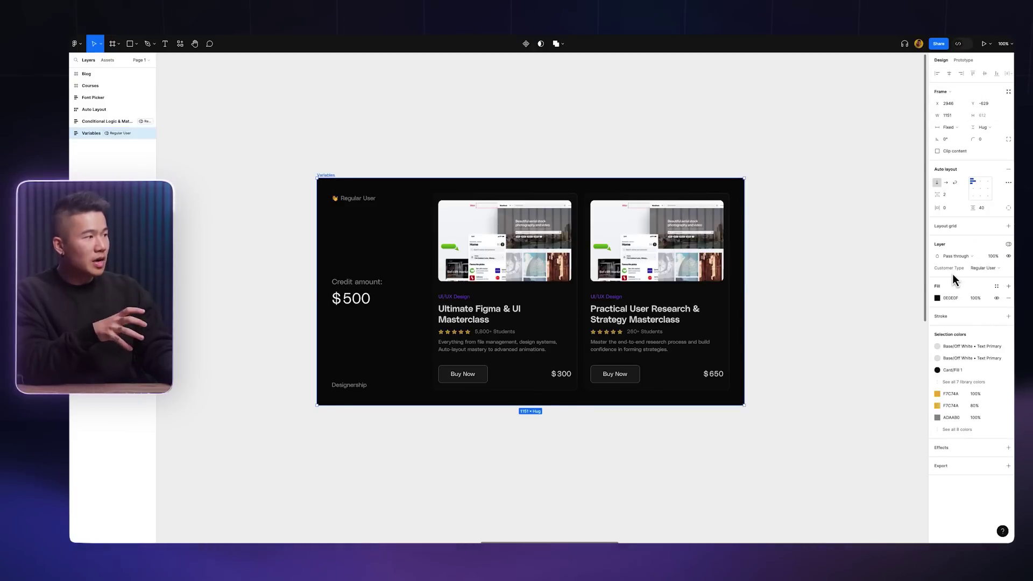
pyautogui.click(421, 148)
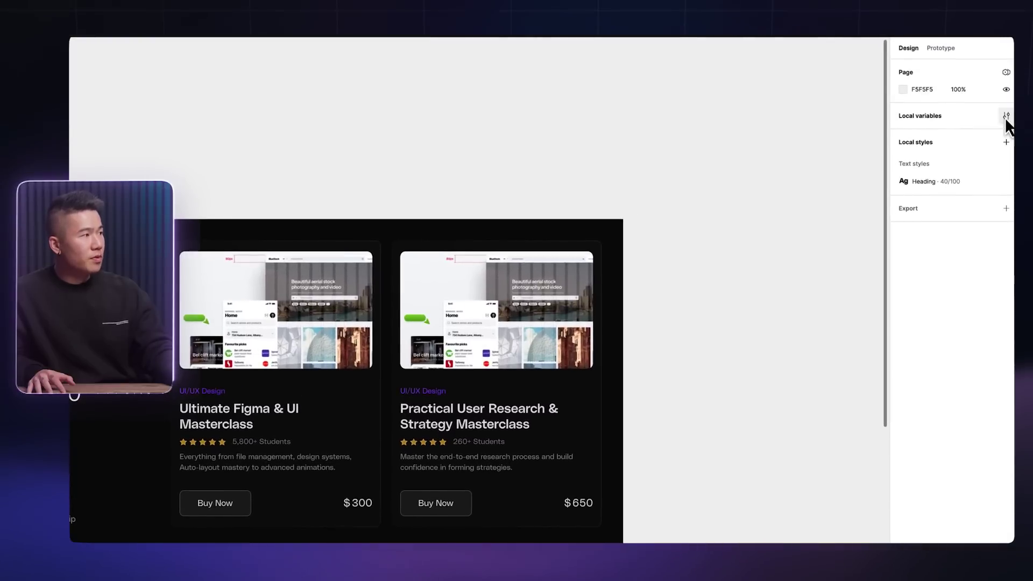
# - Create a new String variable in the Customer Type collection named userRole
pyautogui.click(1006, 117)
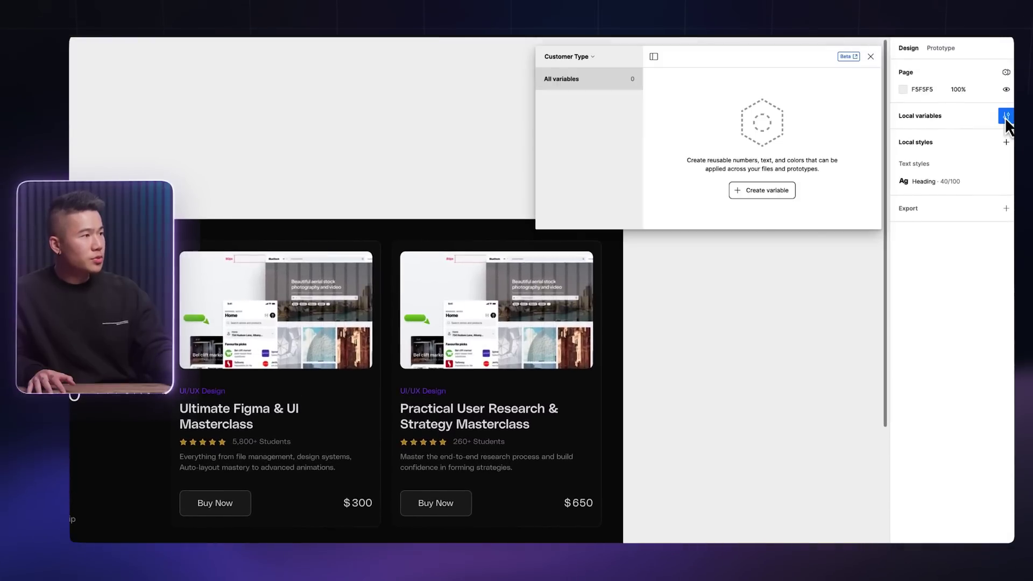
pyautogui.click(758, 192)
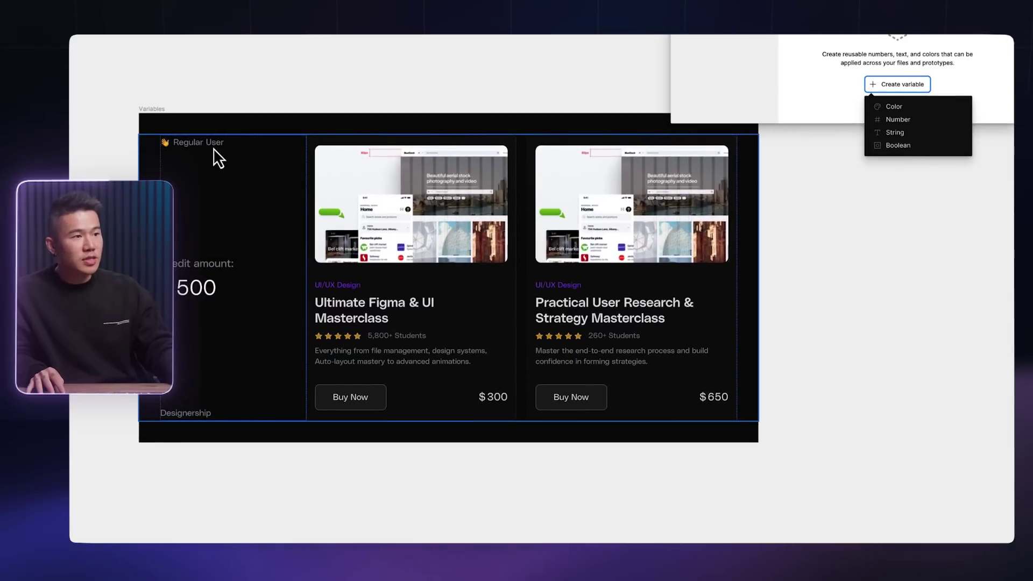
pyautogui.click(892, 134)
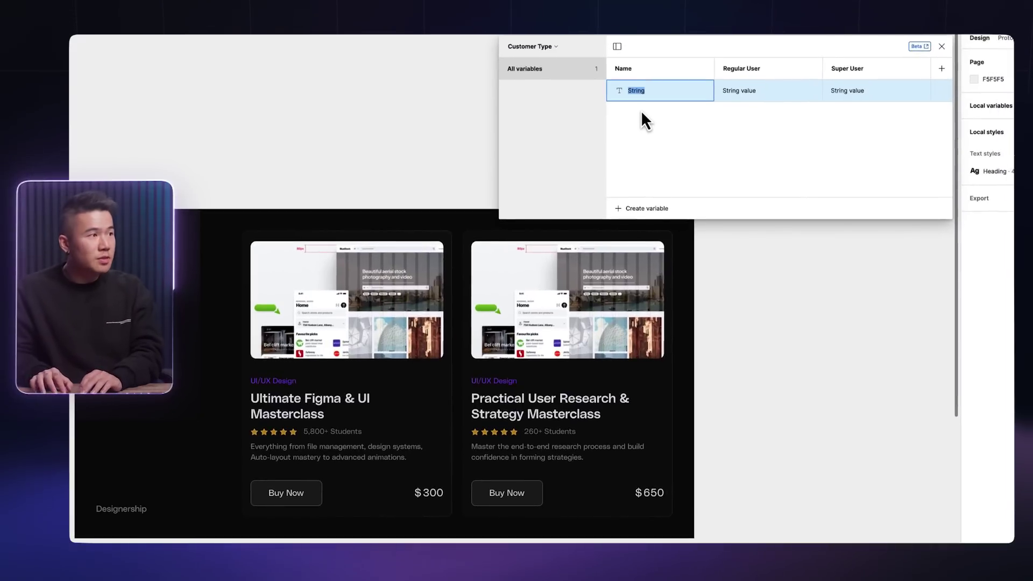
pyautogui.write('userType')
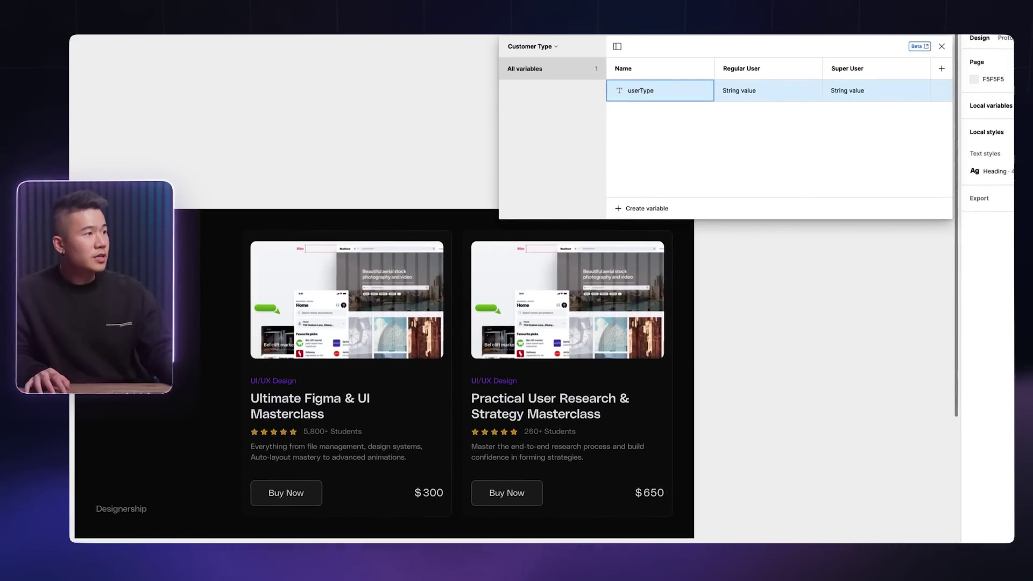
pyautogui.hotkey('ctrl', 'a')
pyautogui.write('userRole')
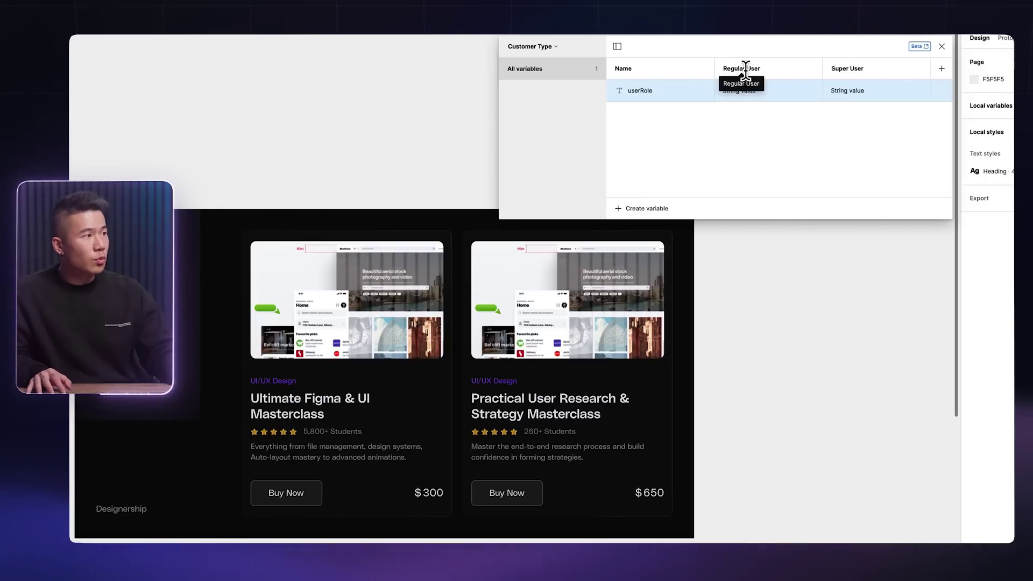
# - Set userRole to 'Regular User' and 'Super User' in the two modes
pyautogui.doubleClick(744, 91)
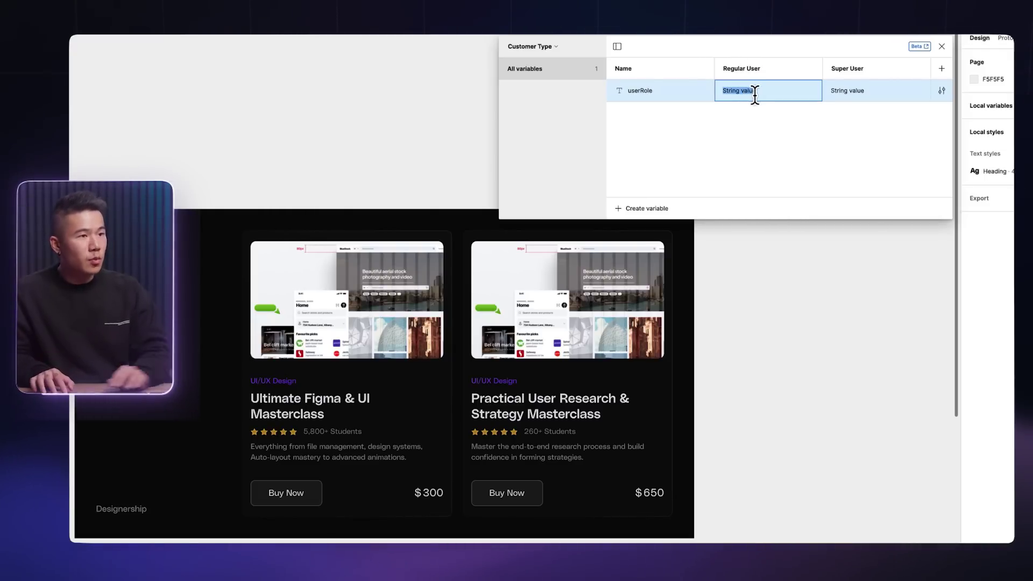
pyautogui.write('Regular User')
pyautogui.press('Return')
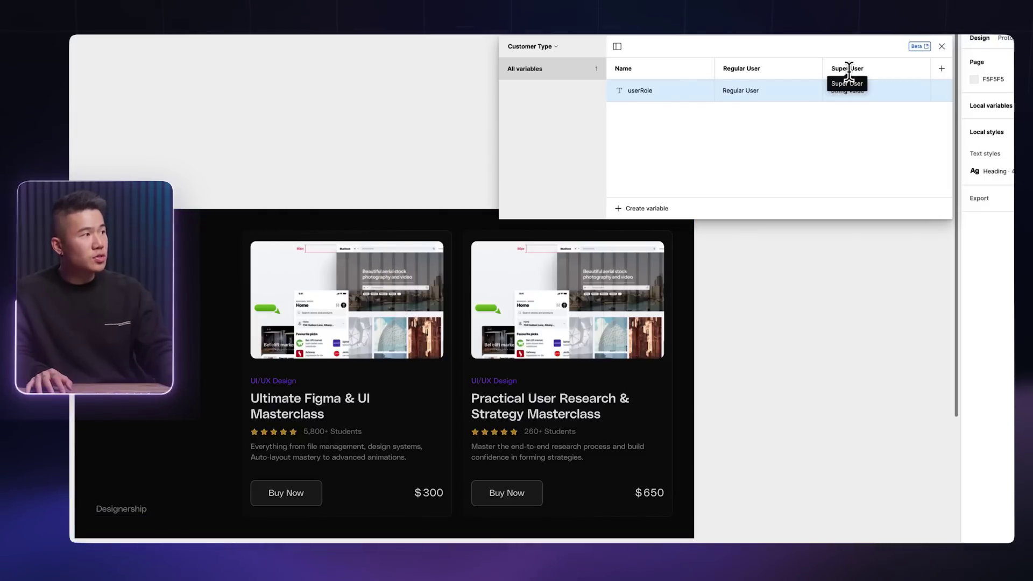
pyautogui.doubleClick(849, 91)
pyautogui.write('Super User')
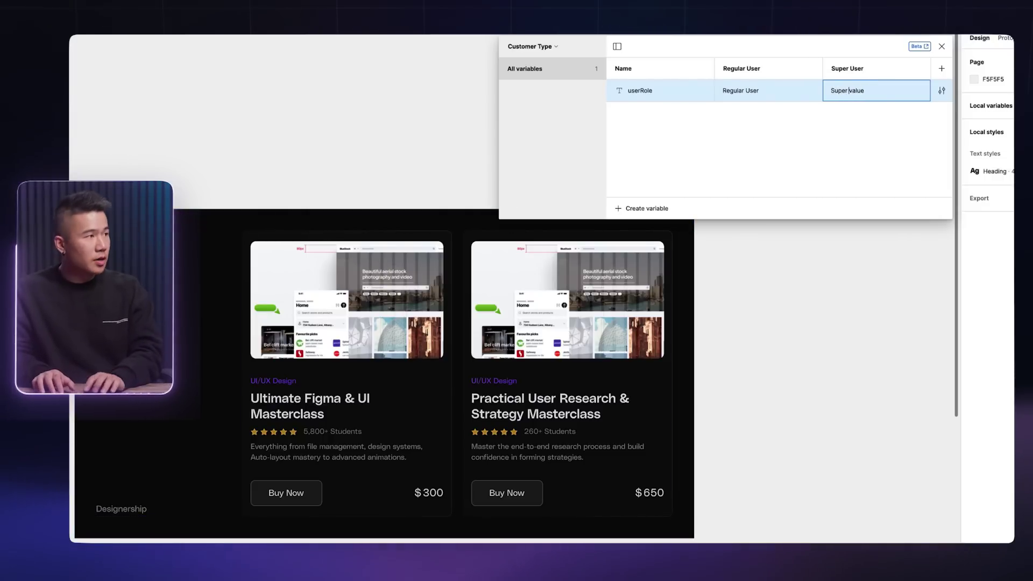
pyautogui.press('Return')
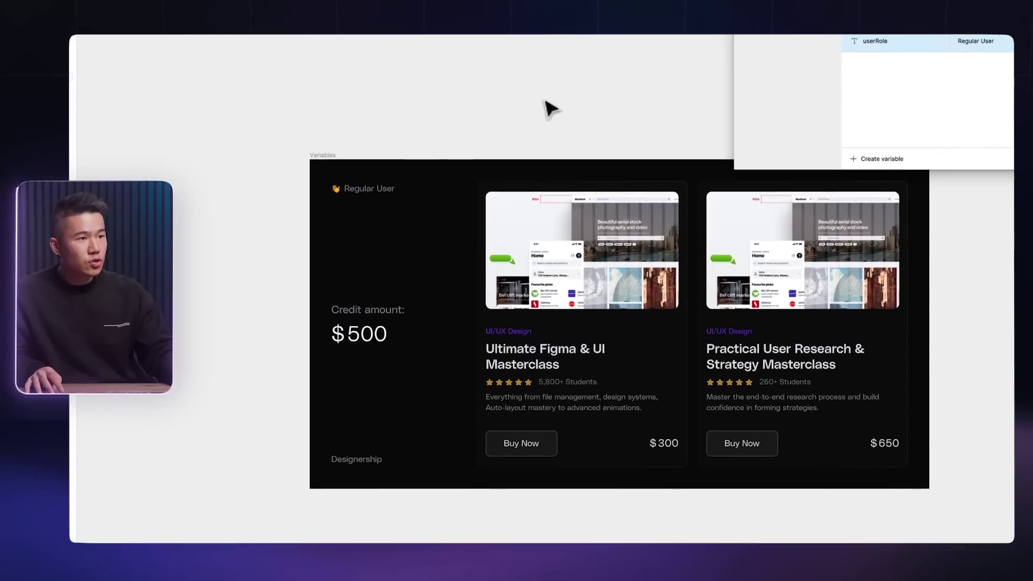
# - Apply the userRole variable to the Regular User text label
pyautogui.click(383, 195)
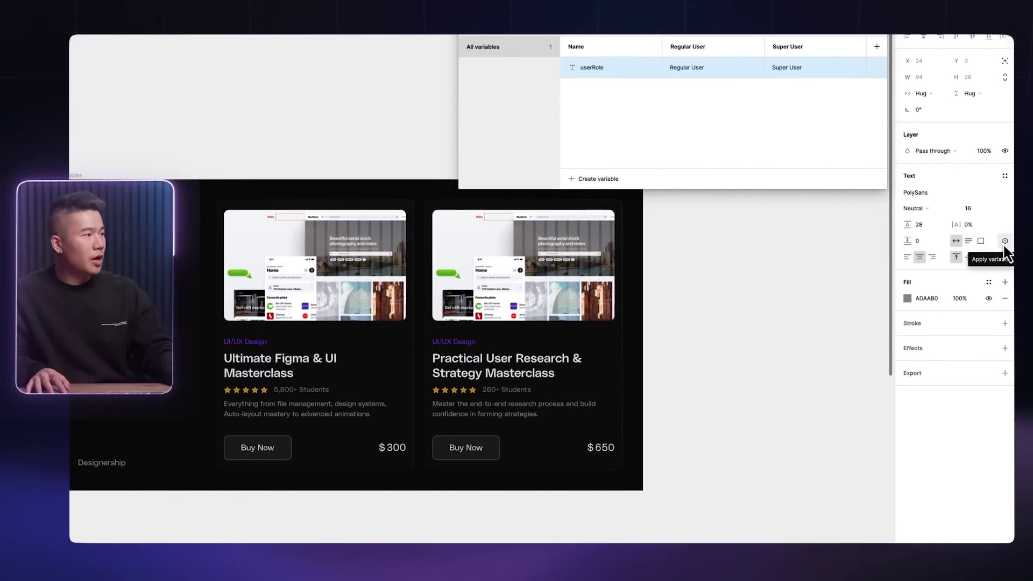
pyautogui.click(1004, 241)
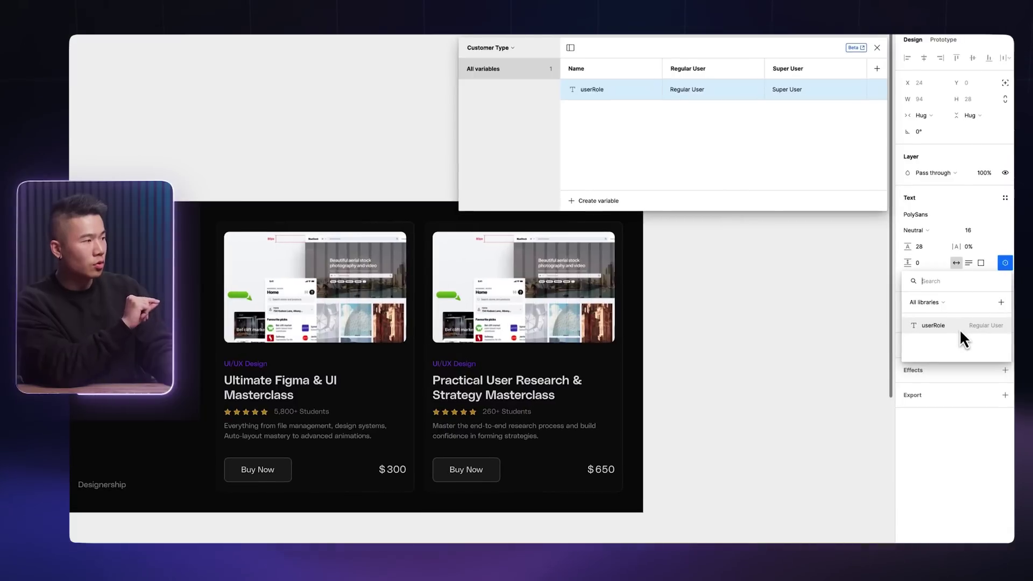
pyautogui.click(960, 328)
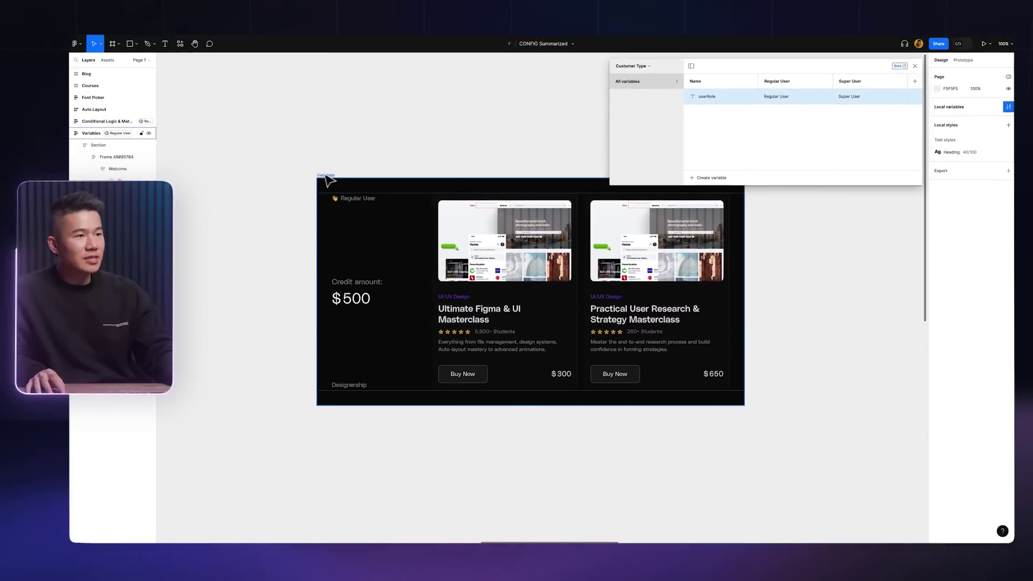
# - Preview the Variables pricing frame, then close the preview and variables window
pyautogui.click(326, 177)
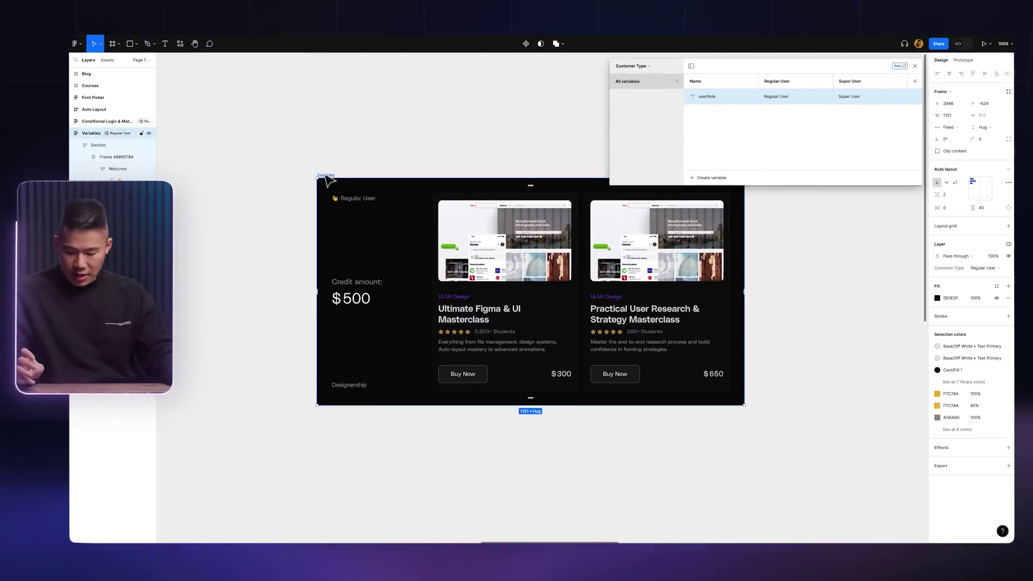
pyautogui.hotkey('shift', 'space')
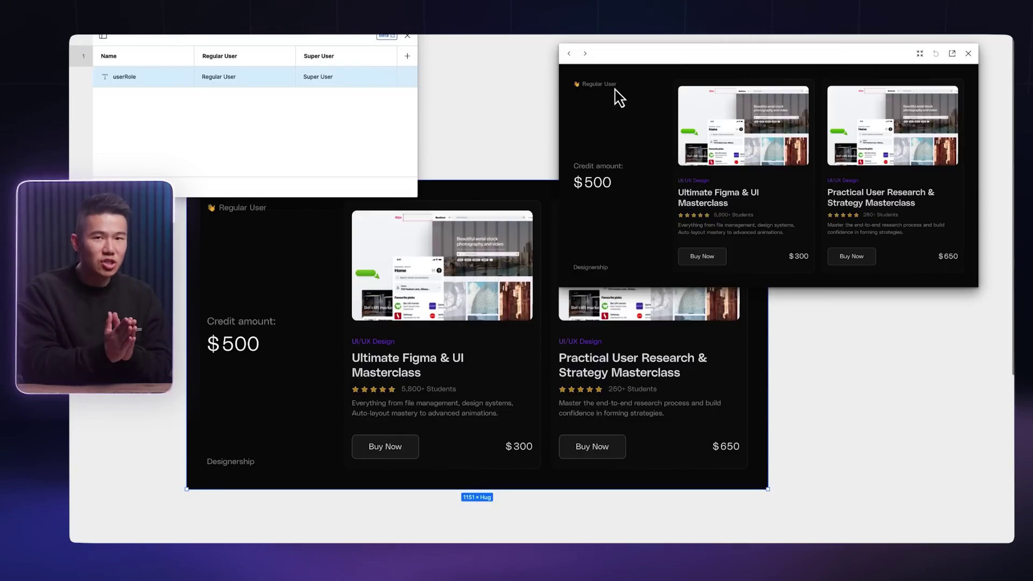
pyautogui.click(968, 54)
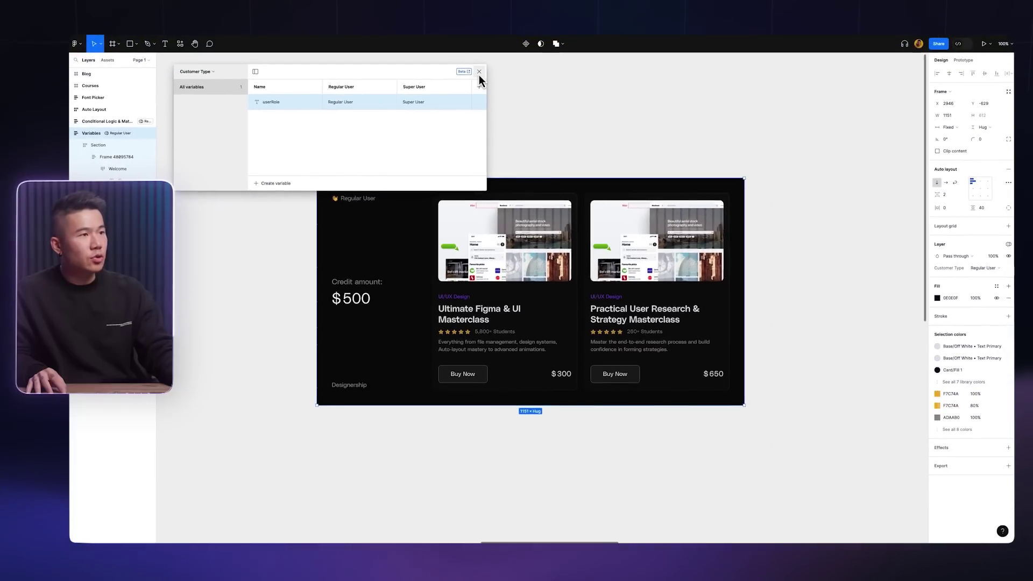
pyautogui.click(479, 72)
# - Alt-drag a duplicate of the pricing frame directly below the original
pyautogui.scroll(-3, 337, 182)
pyautogui.moveTo(439, 120); pyautogui.dragTo(454, 355)
pyautogui.scroll(-2, 721, 322)
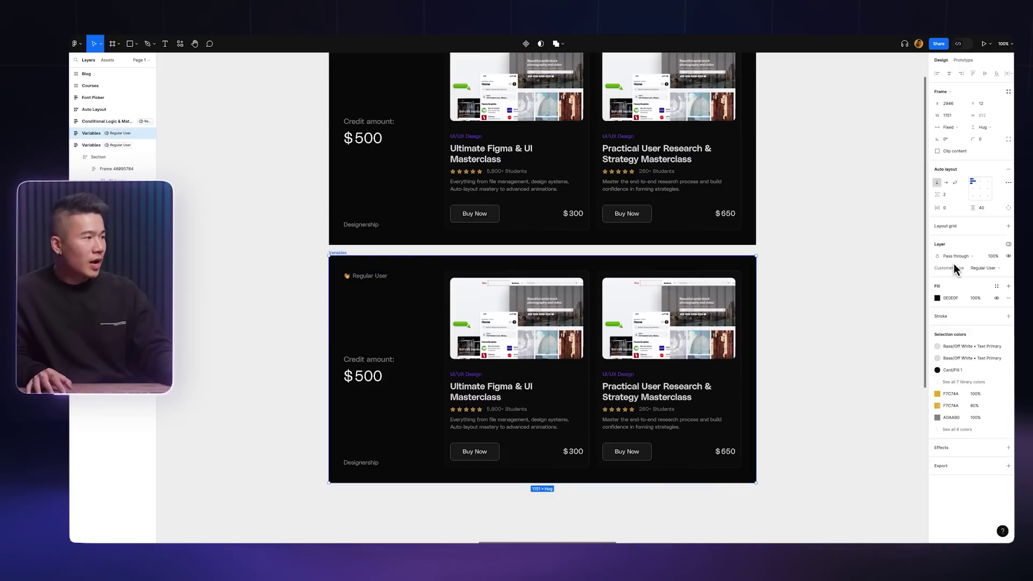
# - Set the lower frame's Customer Type mode to Super User
pyautogui.click(983, 268)
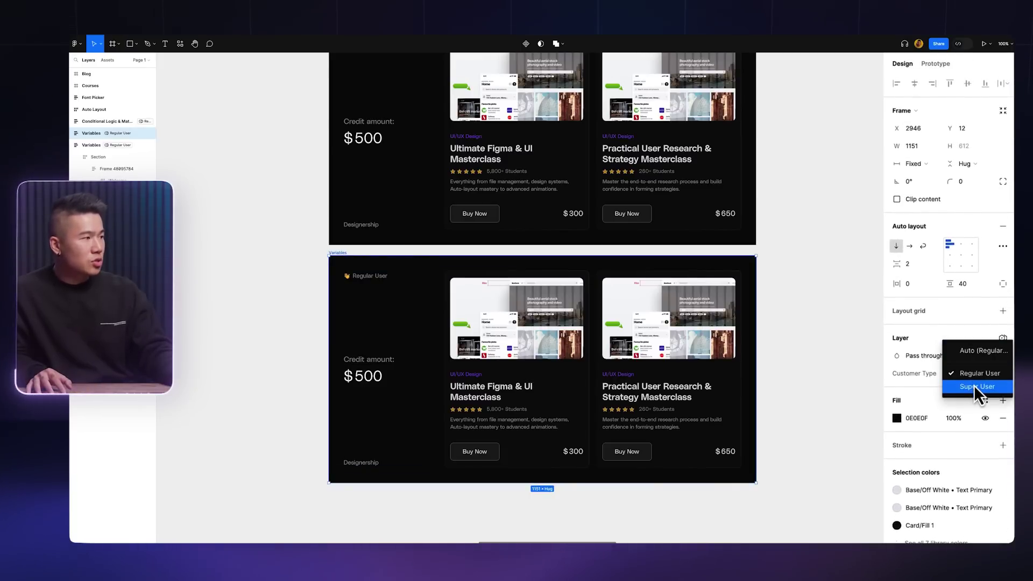
pyautogui.click(975, 387)
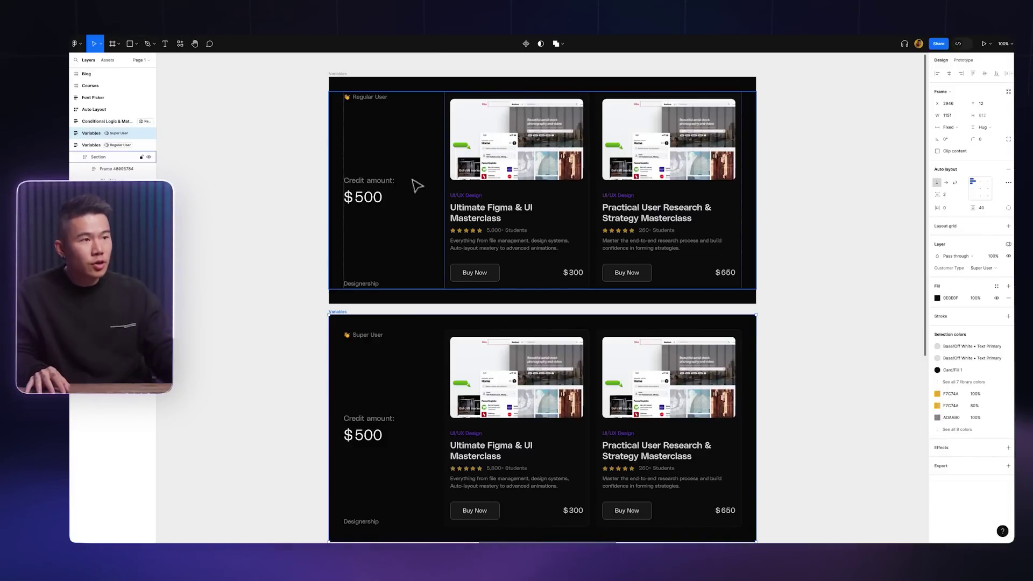
pyautogui.scroll(-1, 430, 194)
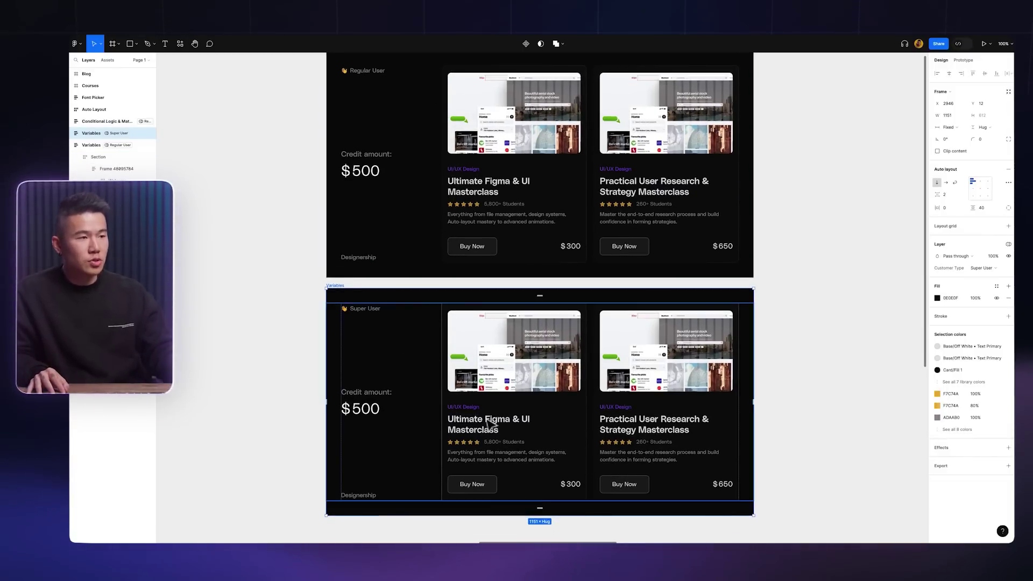
pyautogui.scroll(1, 272, 239)
pyautogui.hscroll(1, 275, 242)
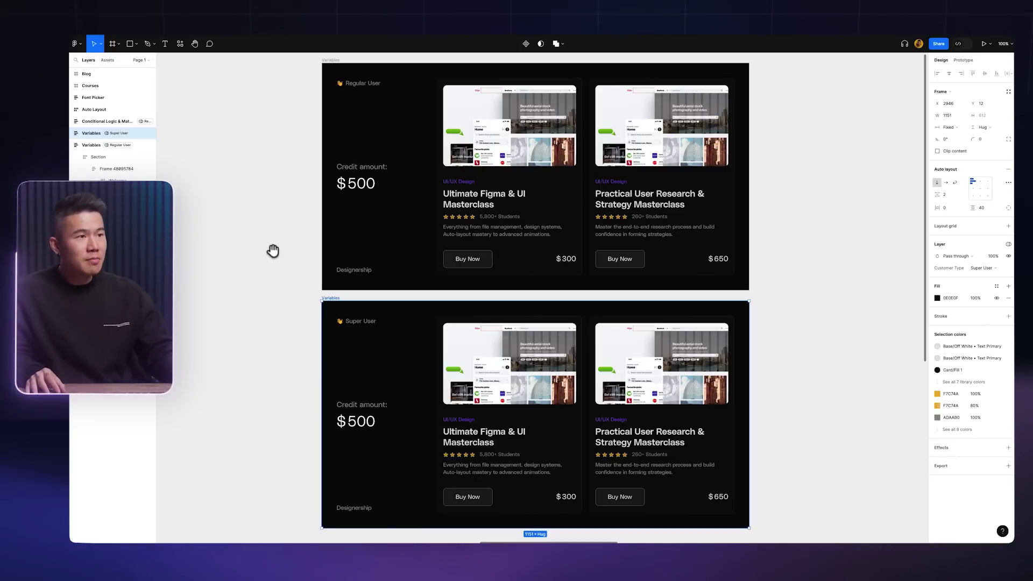
pyautogui.hscroll(1, 301, 274)
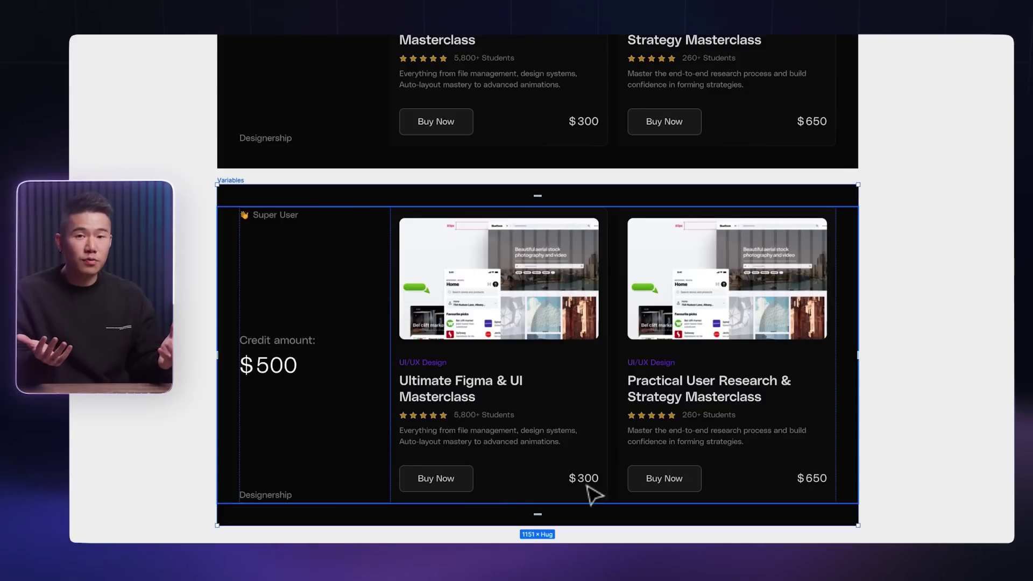
pyautogui.click(995, 148)
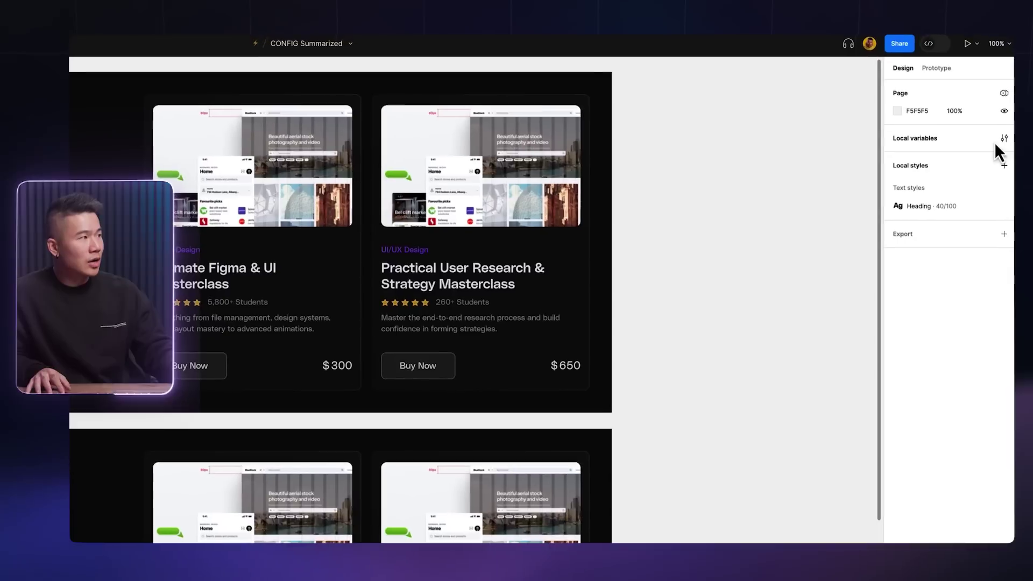
# - In Local variables, create number variable creditAmount with 500 for Regular User and 1000 for Super User
pyautogui.click(1003, 138)
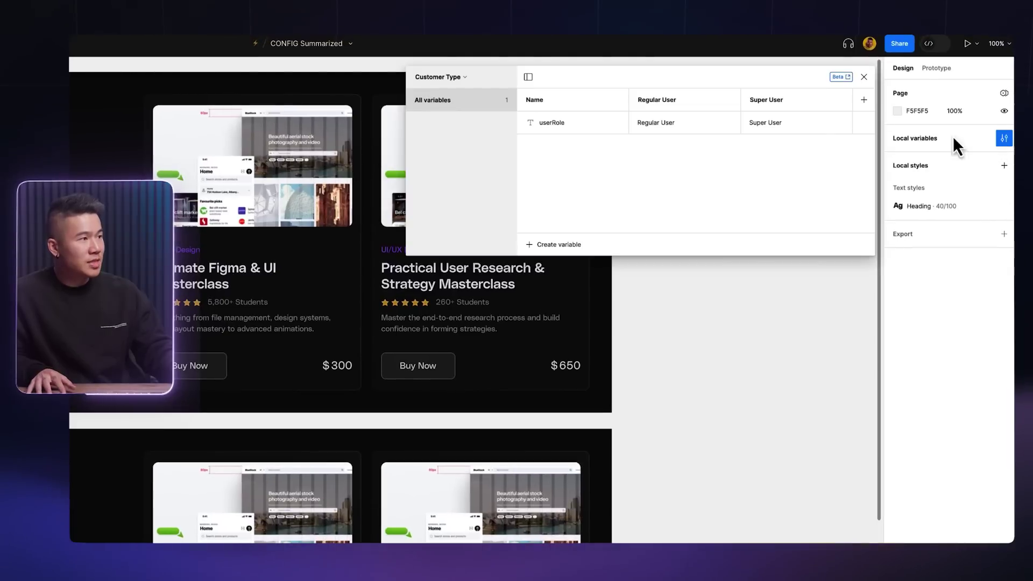
pyautogui.click(545, 247)
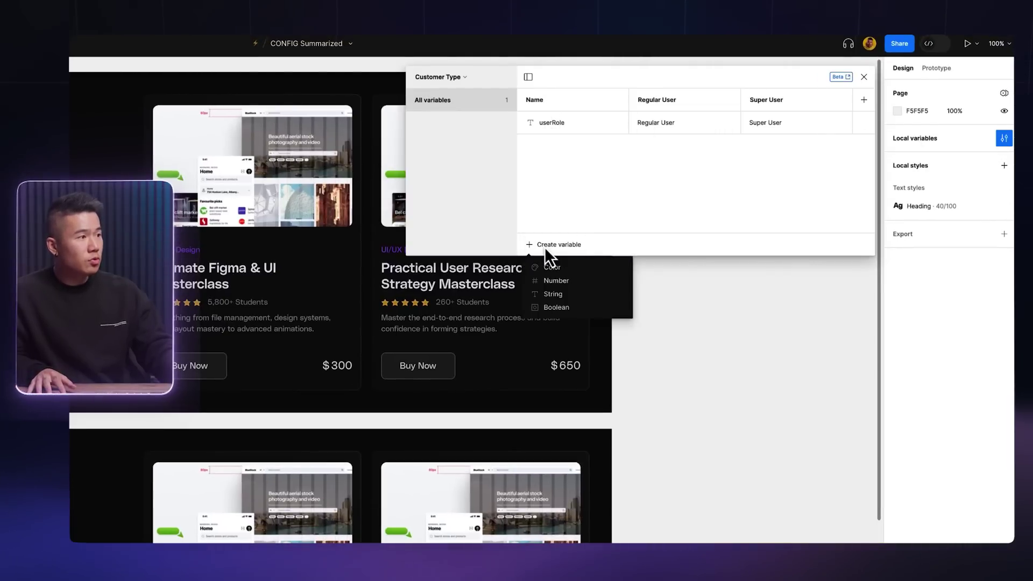
pyautogui.click(561, 281)
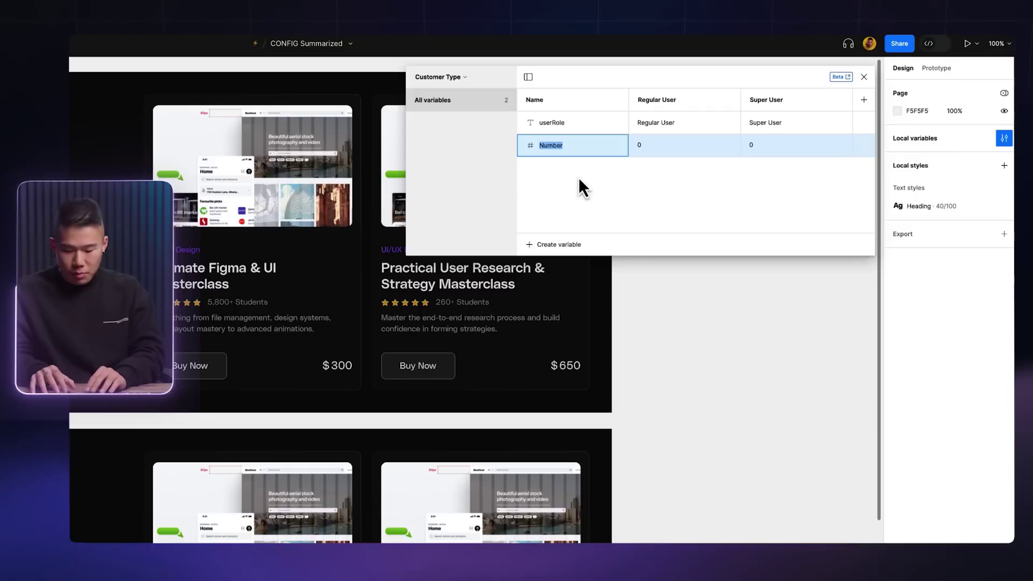
pyautogui.write('ditAmount')
pyautogui.press('Tab')
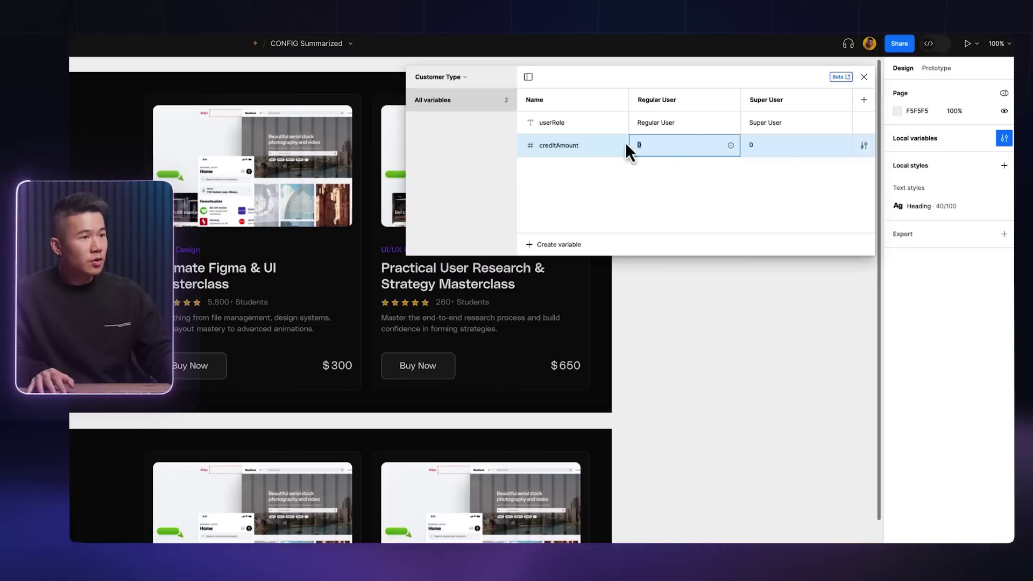
pyautogui.write('500')
pyautogui.press('Tab')
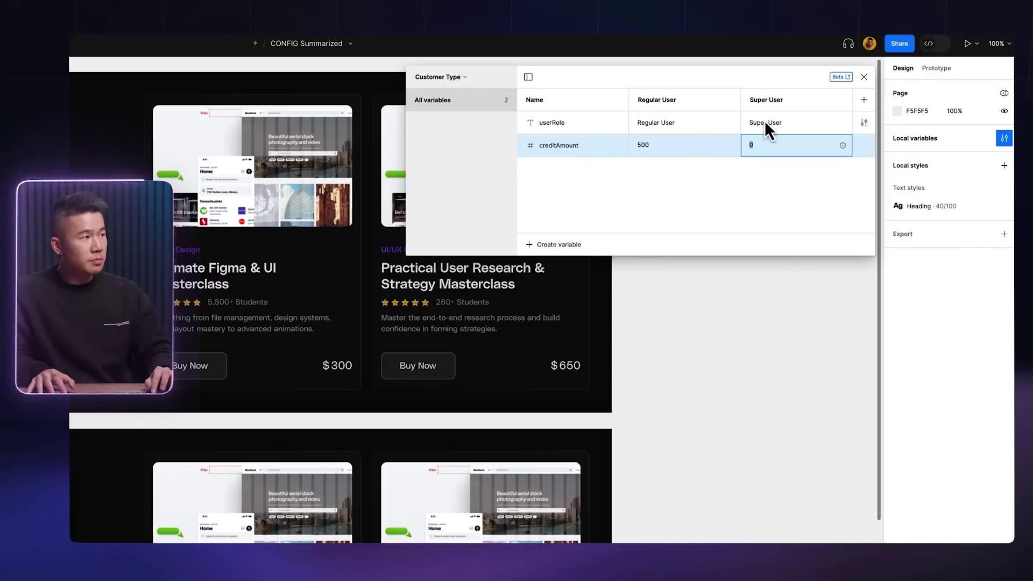
pyautogui.write('1000')
pyautogui.press('Return')
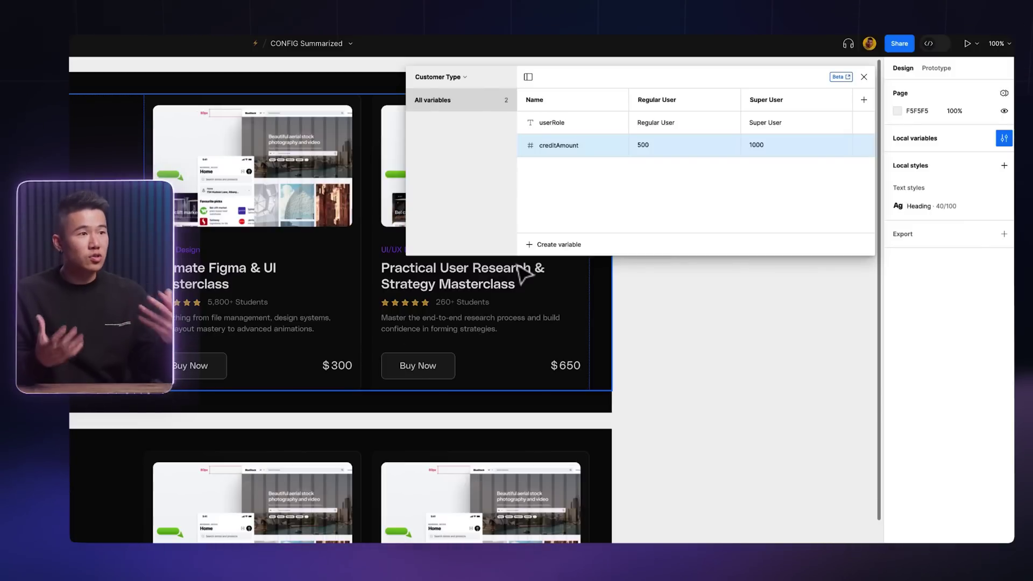
# - Create number variable figmaMasterclass with 300 for Regular User and 150 for Super User
pyautogui.click(551, 247)
pyautogui.click(560, 281)
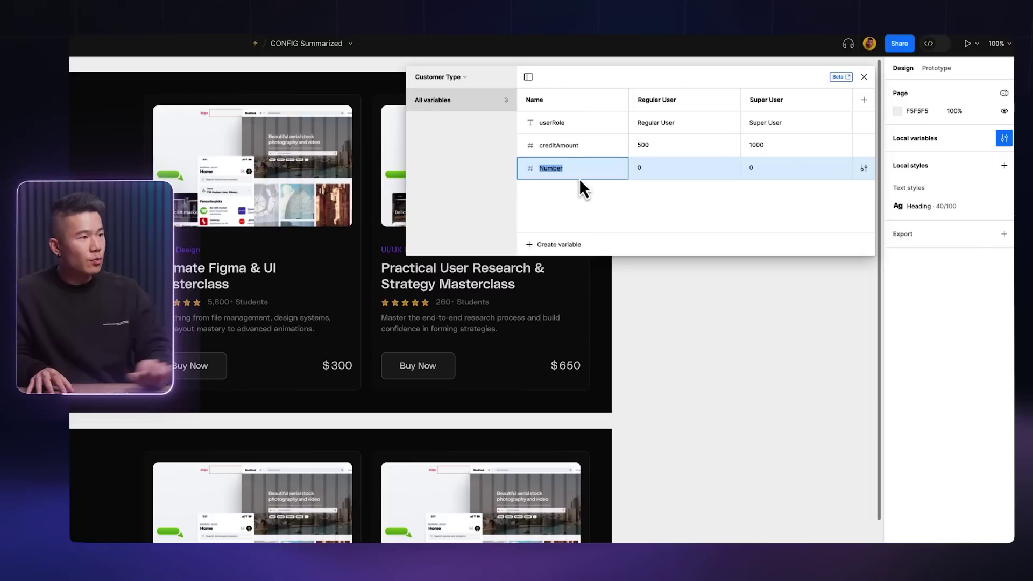
pyautogui.write('figmaMasterclass')
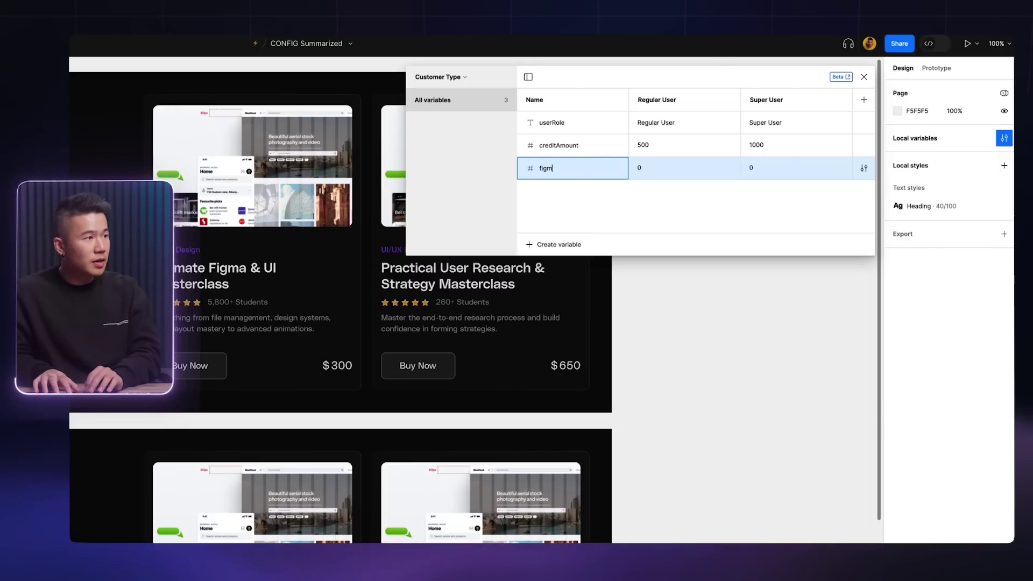
pyautogui.press('Tab')
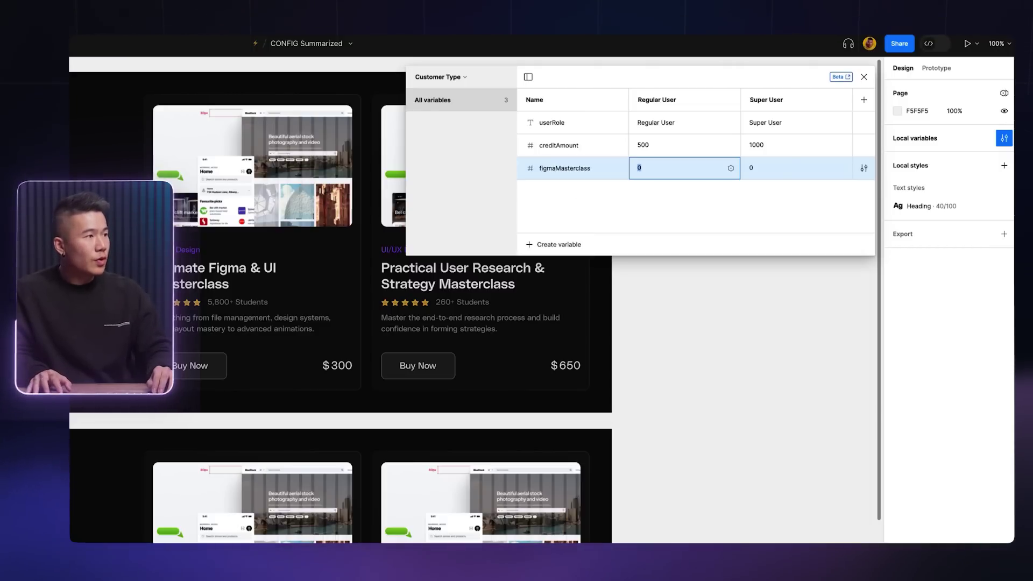
pyautogui.press('Tab')
pyautogui.press('Tab')
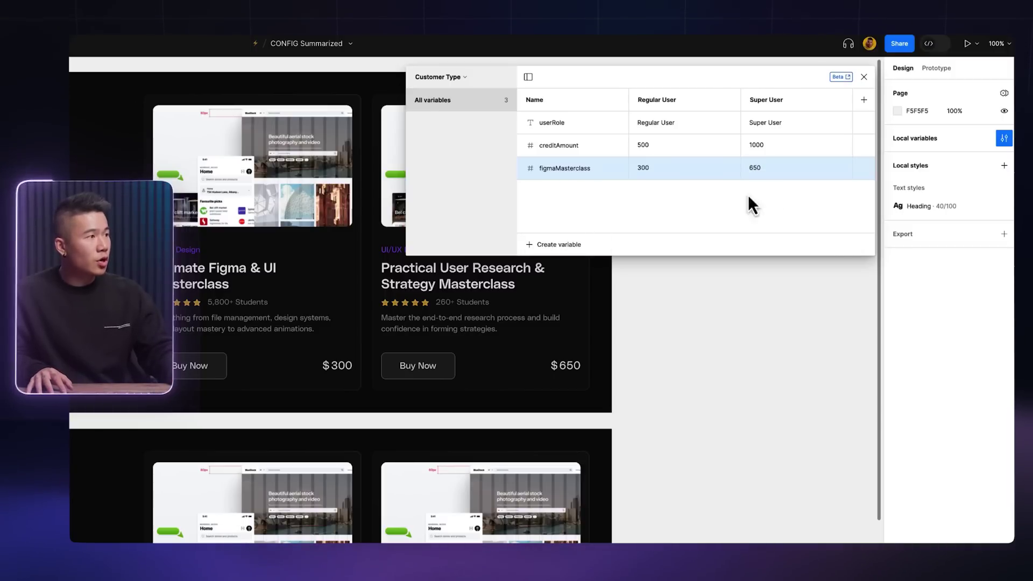
pyautogui.click(770, 171)
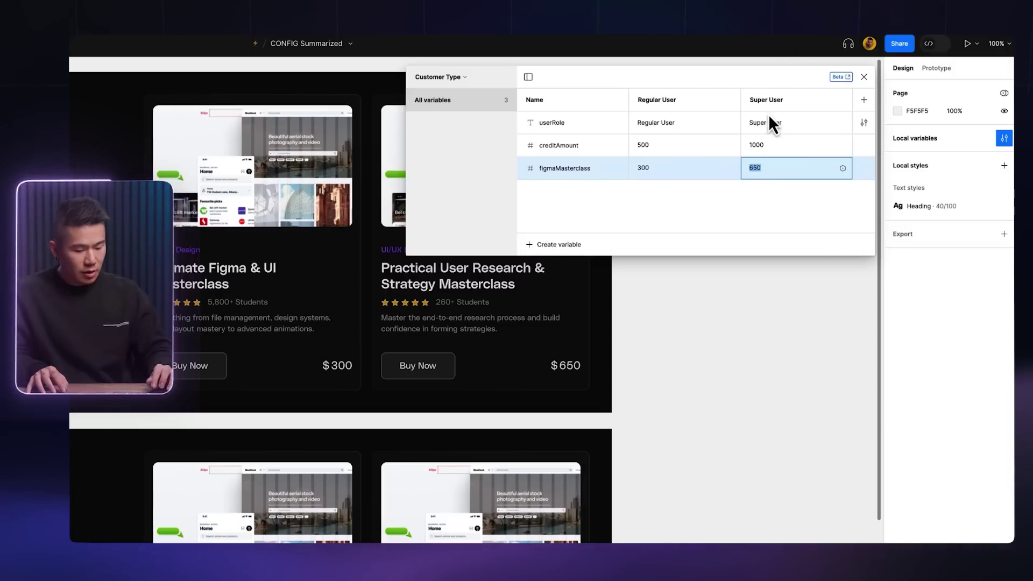
pyautogui.write('150')
pyautogui.press('Return')
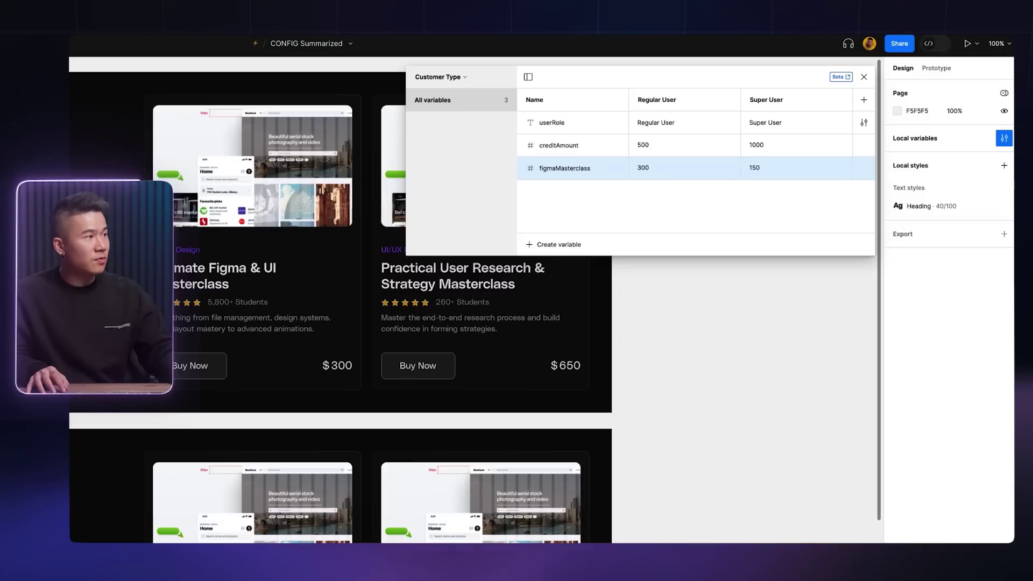
# - Create number variable researchMasterclass with 650 for Regular User and 325 for Super User
pyautogui.click(547, 244)
pyautogui.click(565, 285)
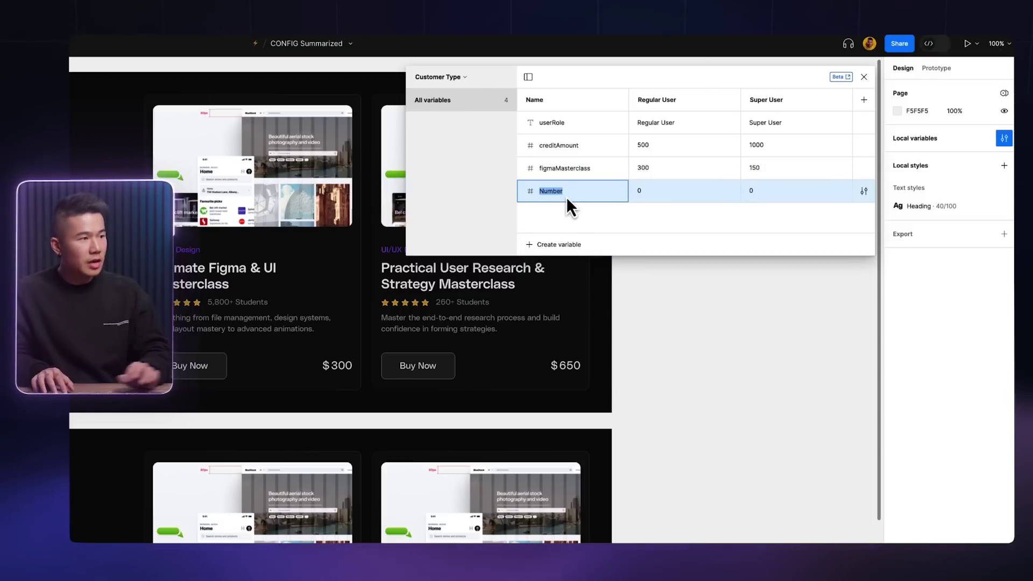
pyautogui.write('researchMast')
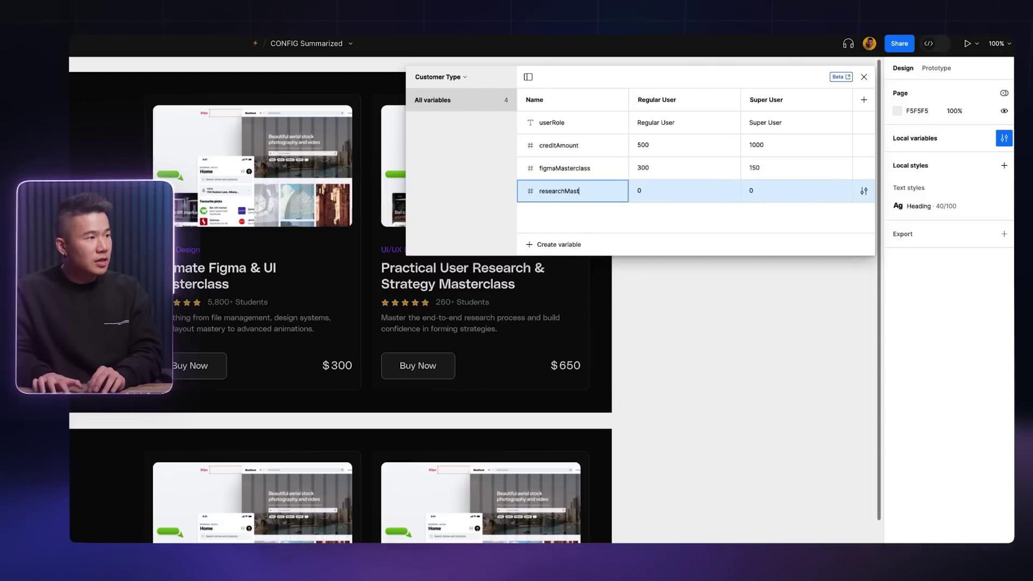
pyautogui.write('erclass')
pyautogui.press('Tab')
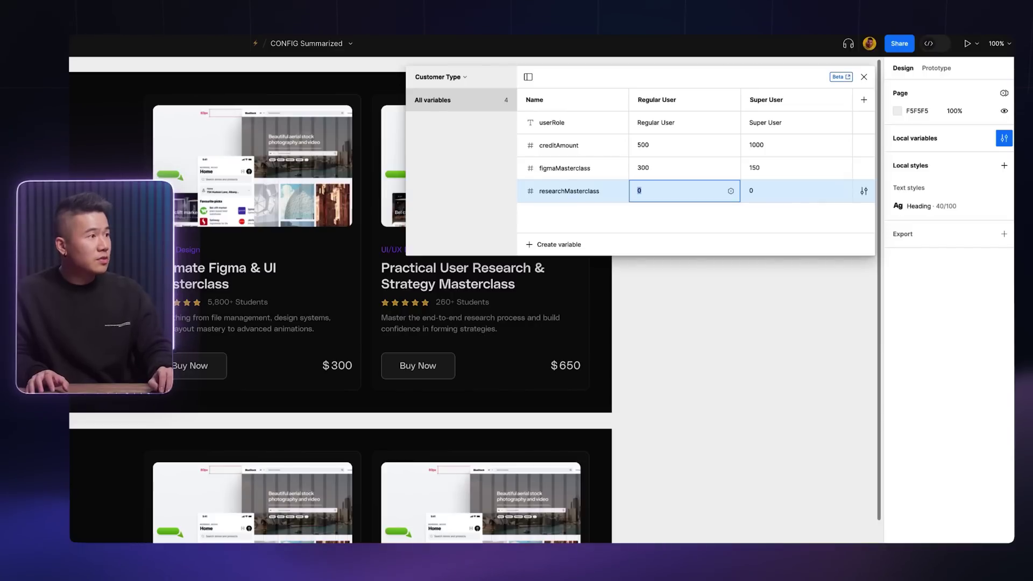
pyautogui.write('650')
pyautogui.press('Tab')
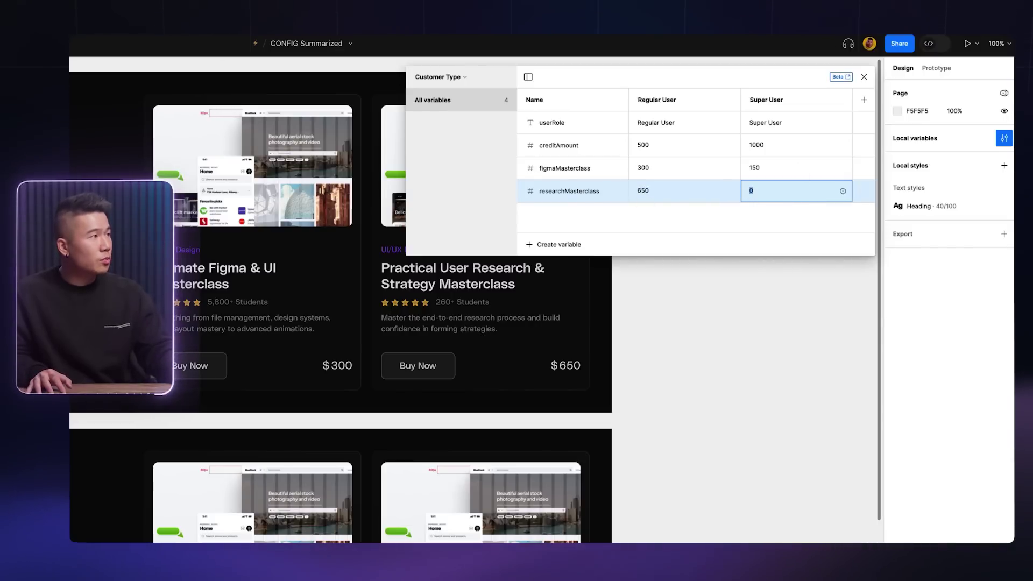
pyautogui.press('Return')
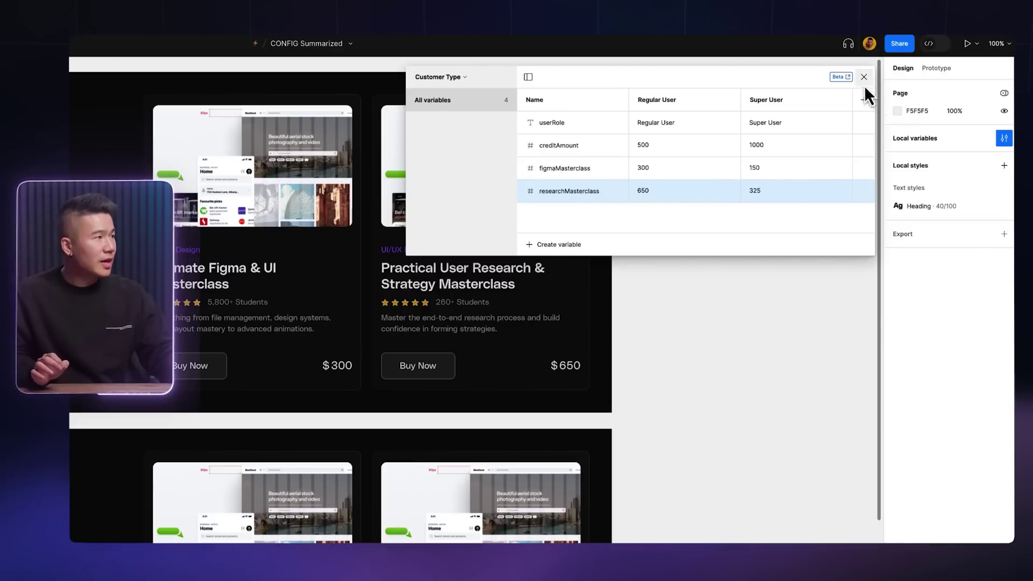
# - Create colour variable backgroundColor and paste the card frame's fill 0E0E0F as its Regular User value
pyautogui.click(558, 248)
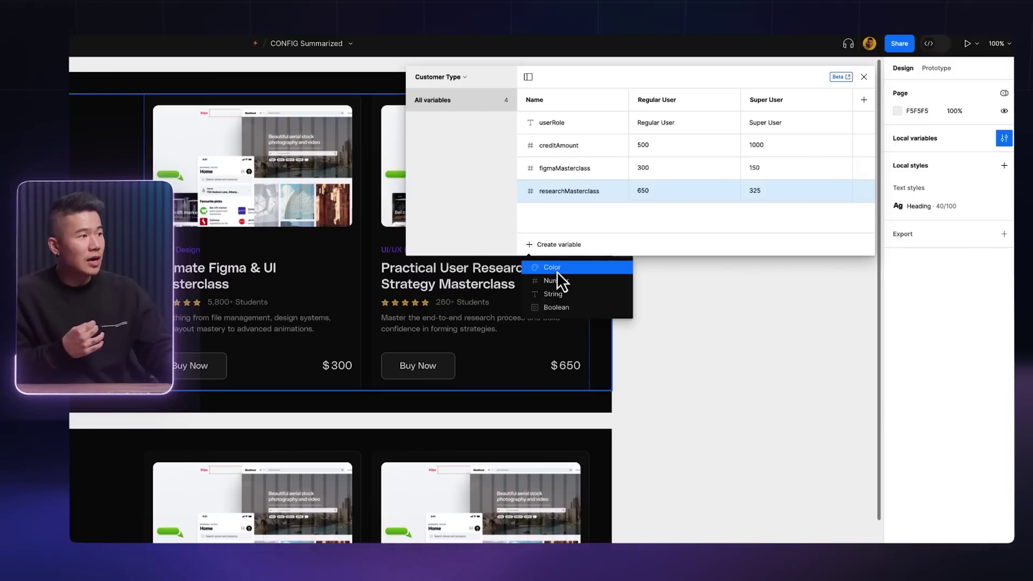
pyautogui.click(556, 268)
pyautogui.write('backgroundColor')
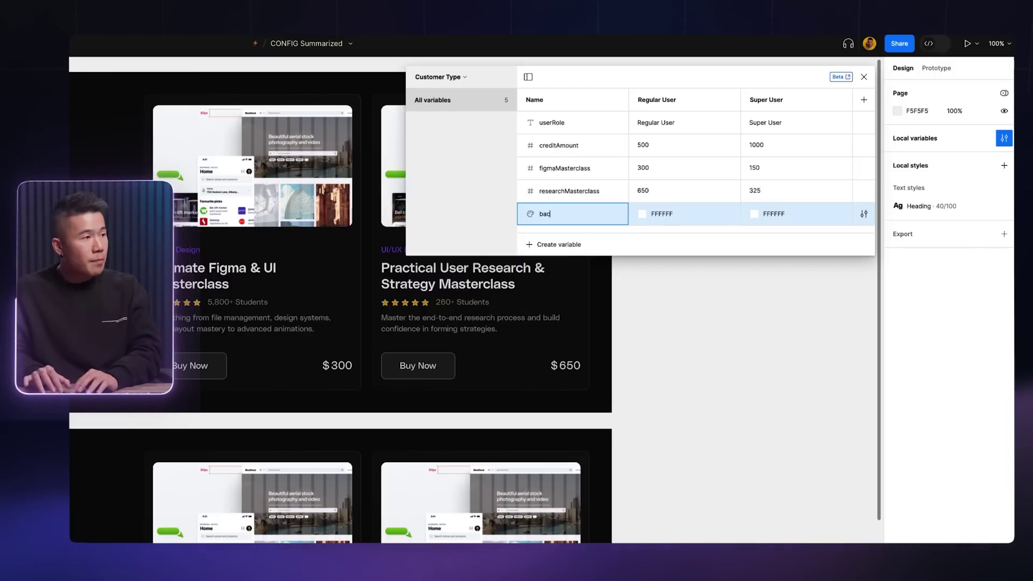
pyautogui.press('Return')
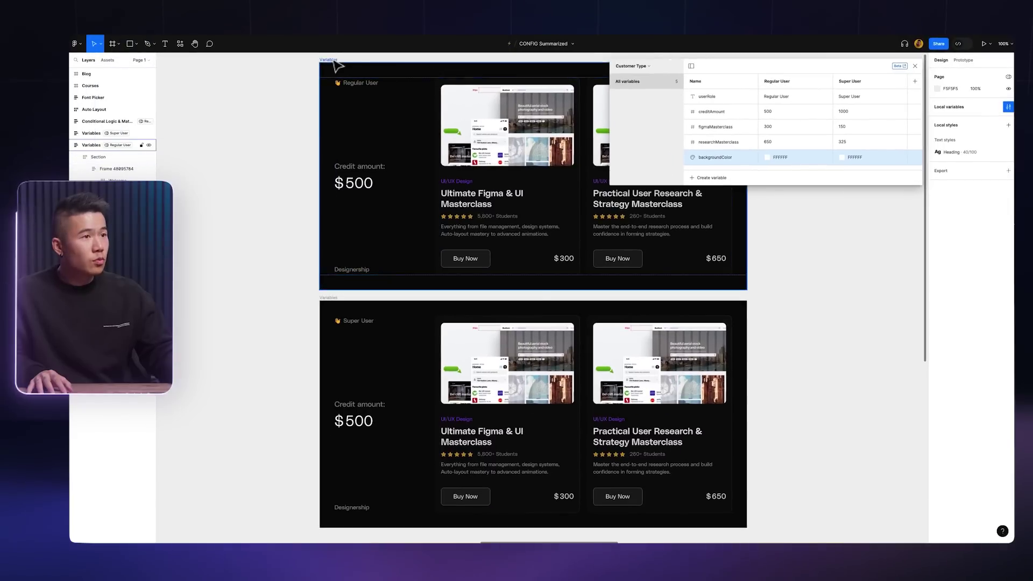
pyautogui.click(330, 60)
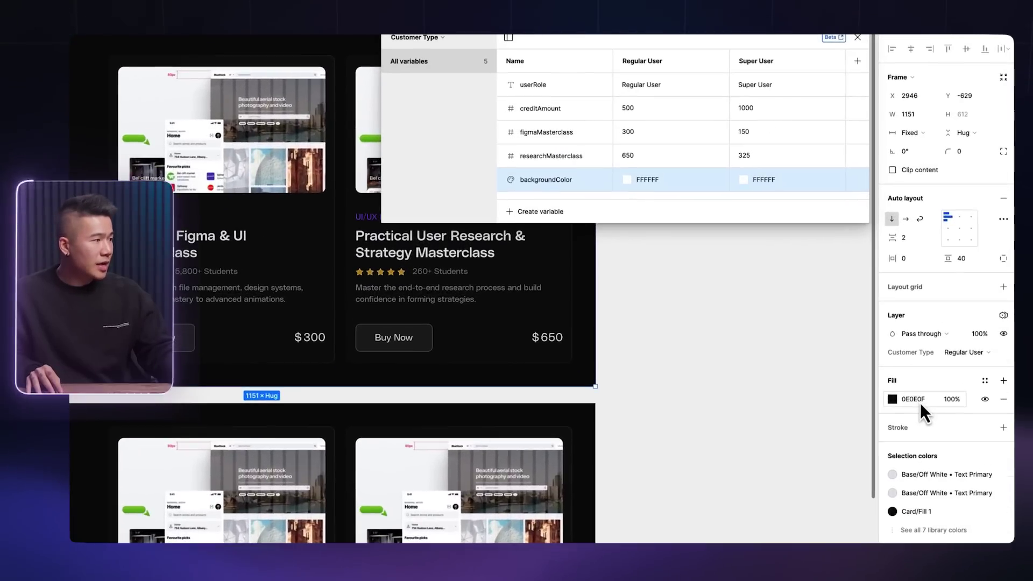
pyautogui.click(946, 298)
pyautogui.hotkey('ctrl', 'c')
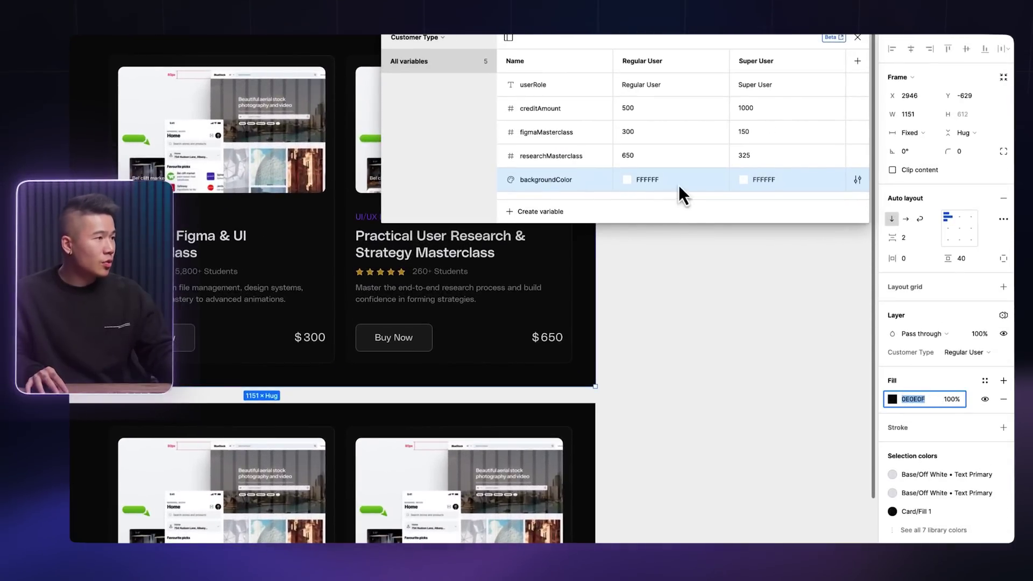
pyautogui.click(646, 181)
pyautogui.moveTo(645, 180); pyautogui.dragTo(670, 184)
pyautogui.hotkey('ctrl', 'v')
# - Set backgroundColor's Super User value to the blue 2828CC in the colour picker
pyautogui.click(733, 182)
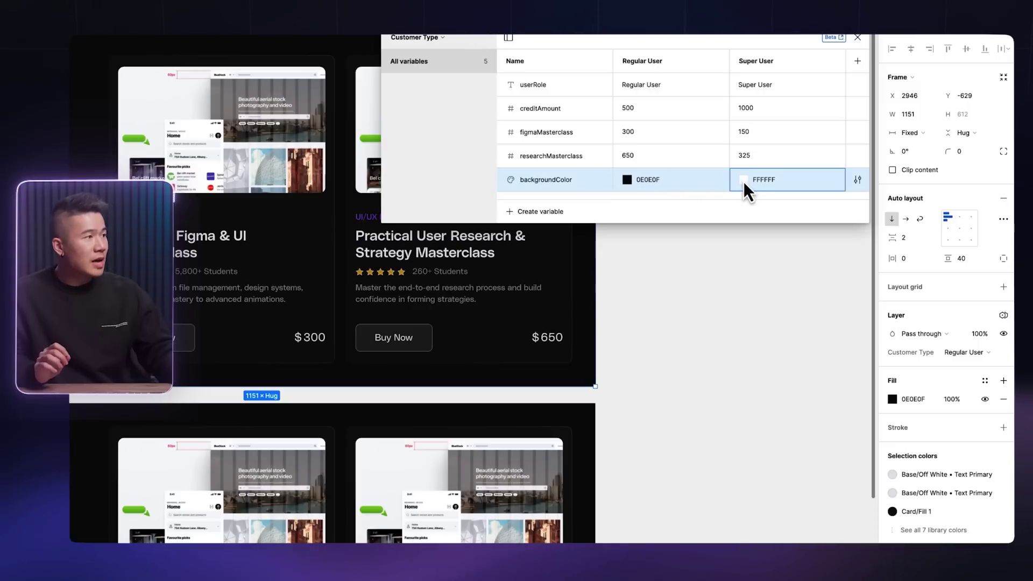
pyautogui.click(744, 182)
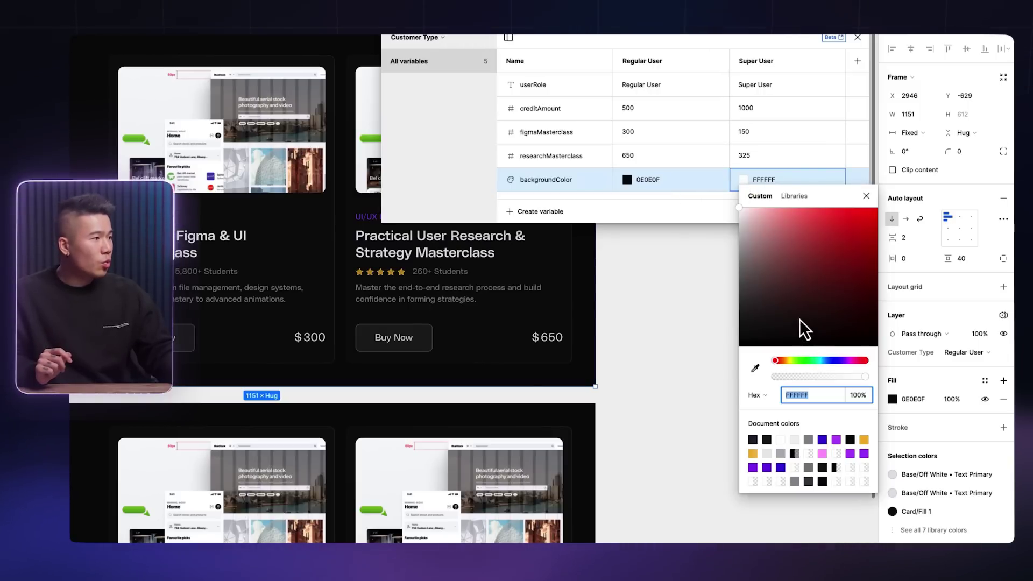
pyautogui.press('Return')
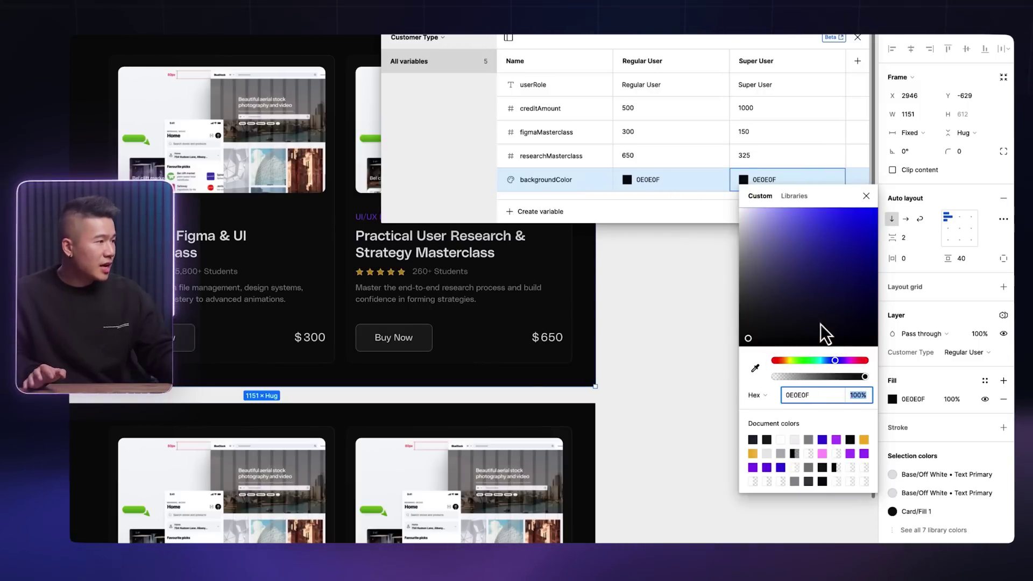
pyautogui.click(855, 265)
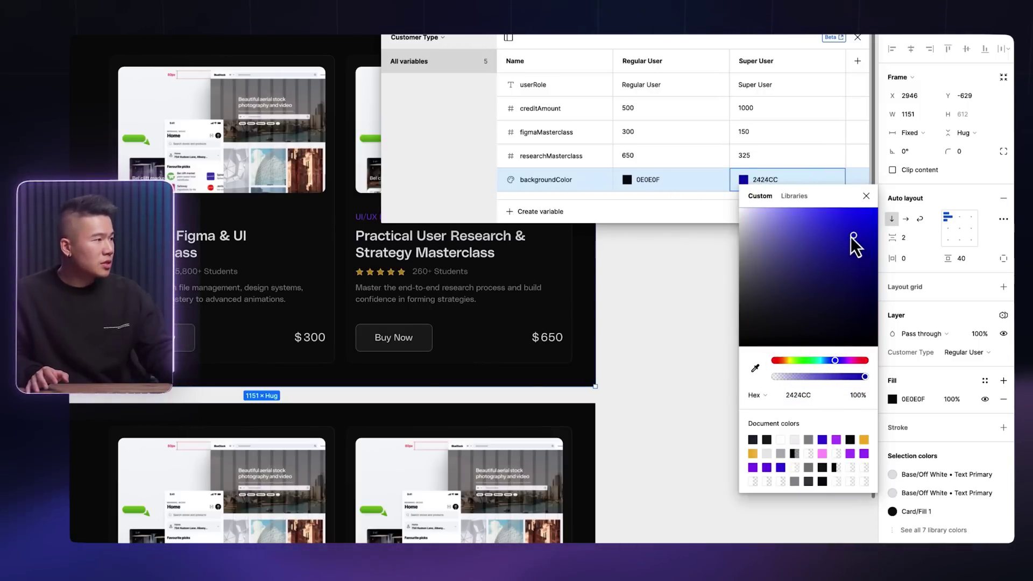
pyautogui.moveTo(852, 237); pyautogui.dragTo(851, 239)
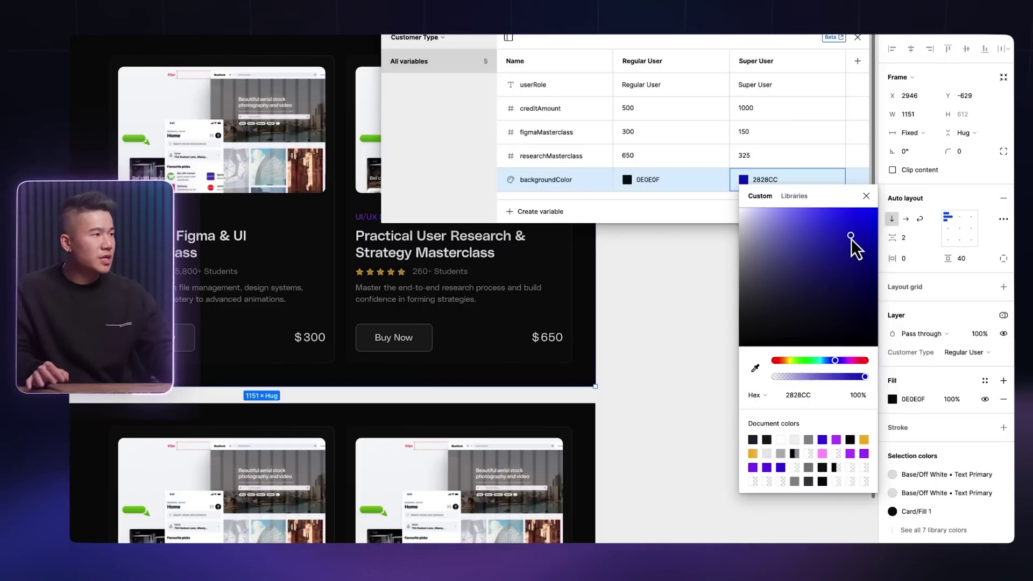
pyautogui.click(866, 197)
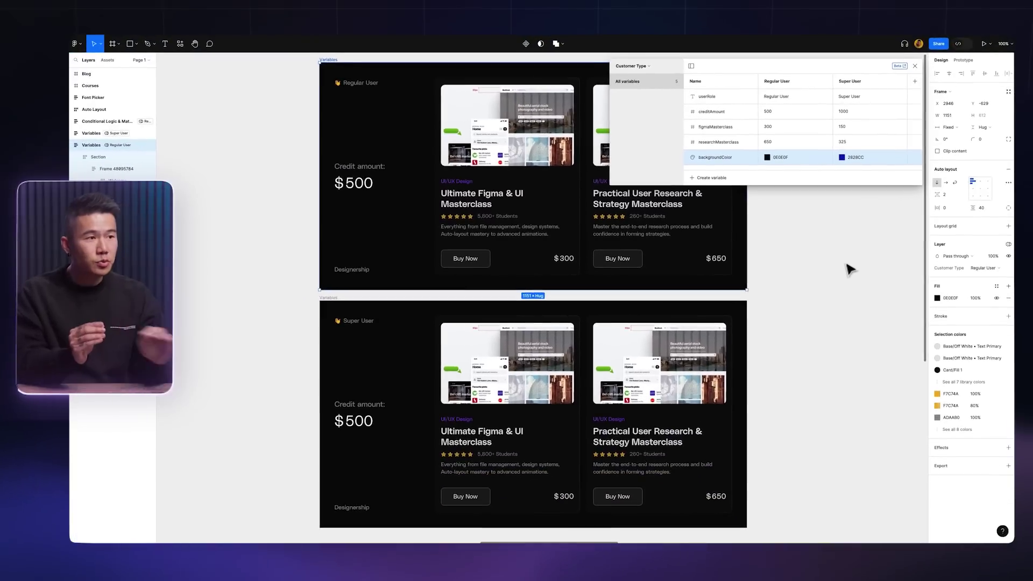
# - In the Regular User card, bind $500 to creditAmount, $300 to figmaMasterclass and $650 to researchMasterclass
pyautogui.click(839, 267)
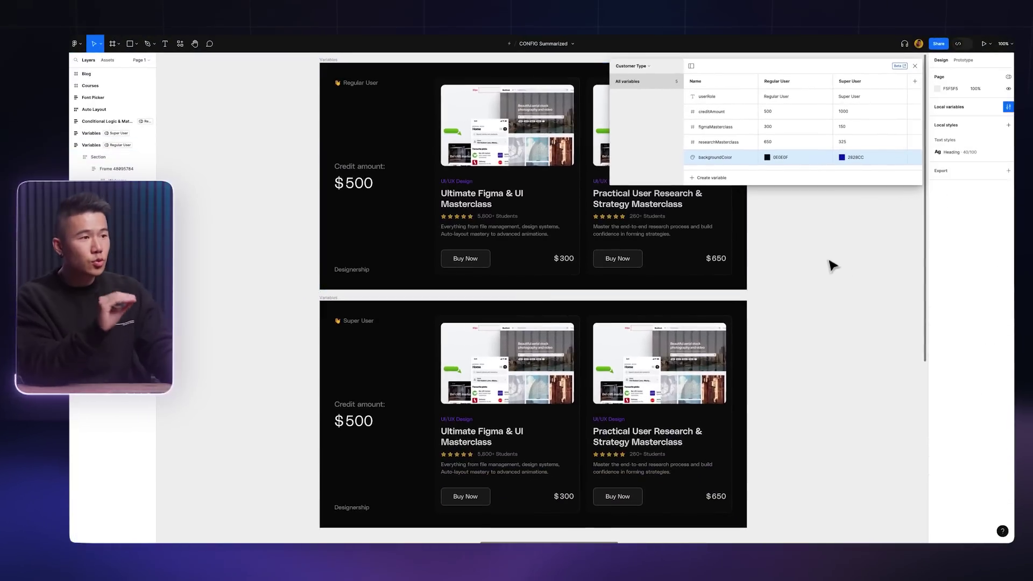
pyautogui.click(366, 192)
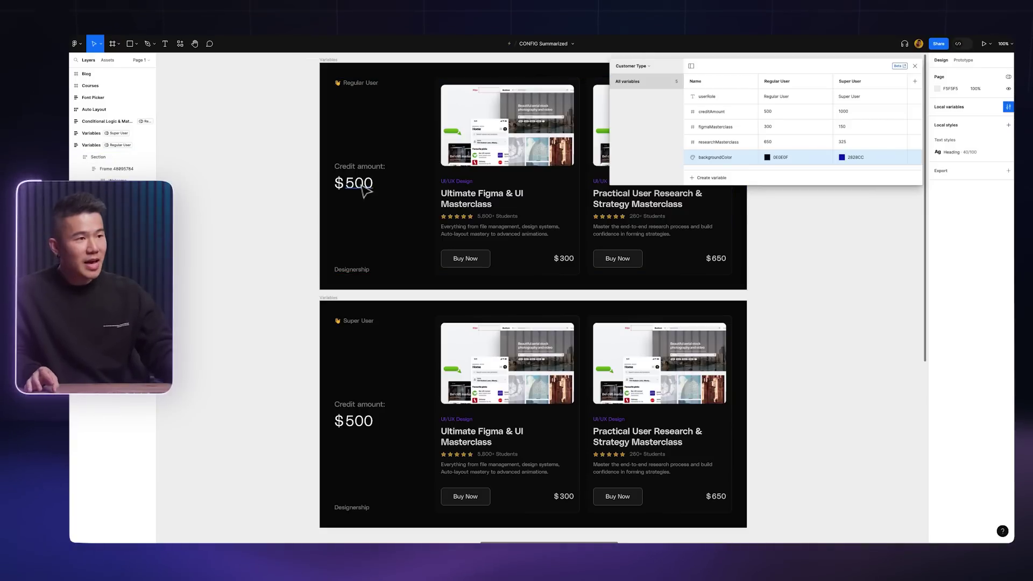
pyautogui.doubleClick(364, 191)
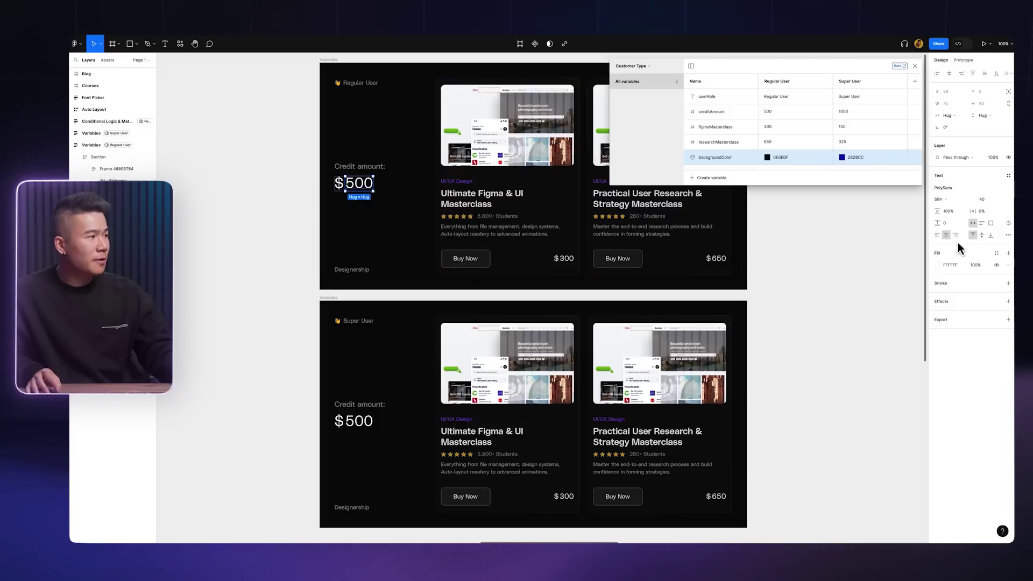
pyautogui.click(1008, 223)
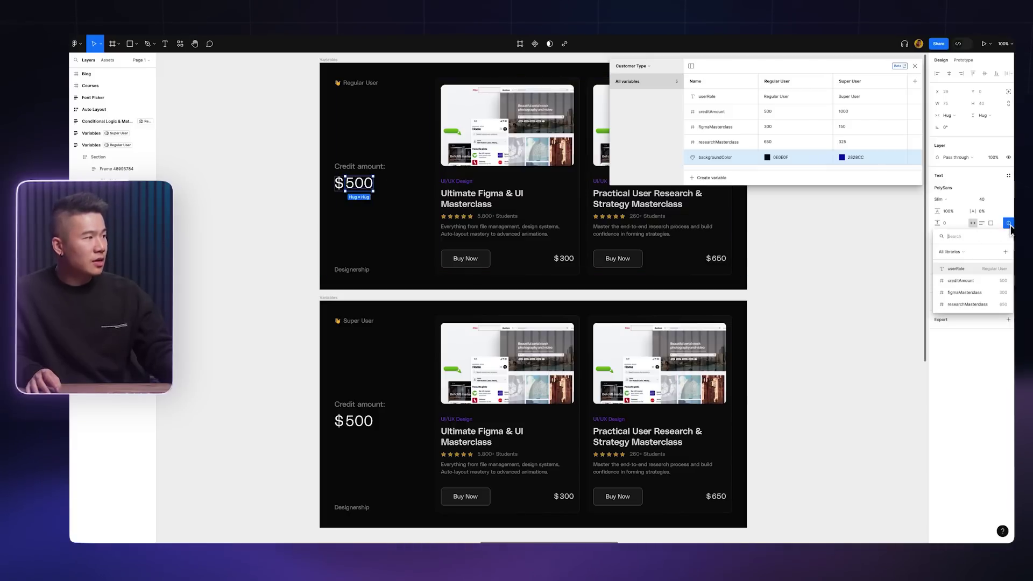
pyautogui.click(966, 282)
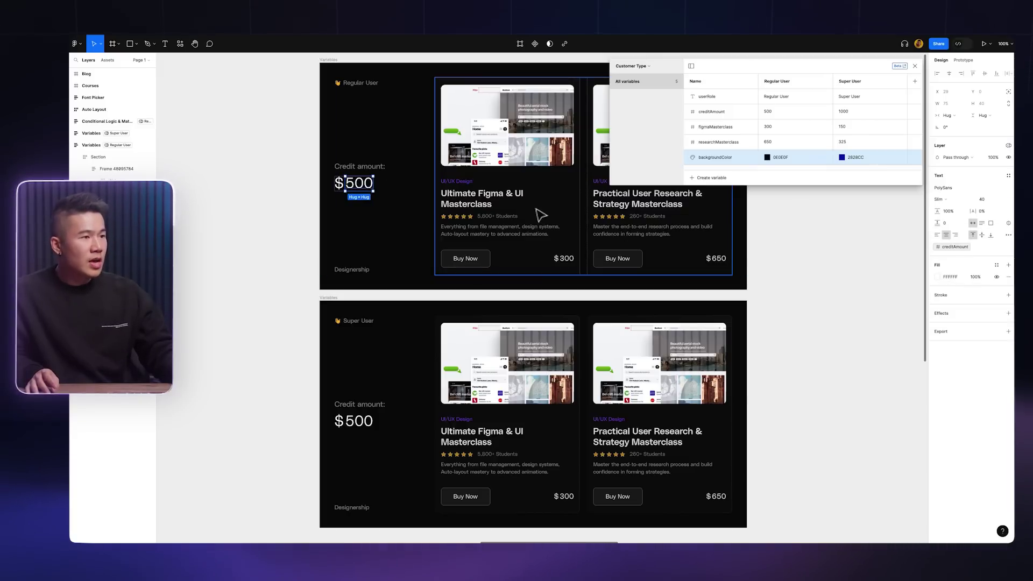
pyautogui.click(563, 260)
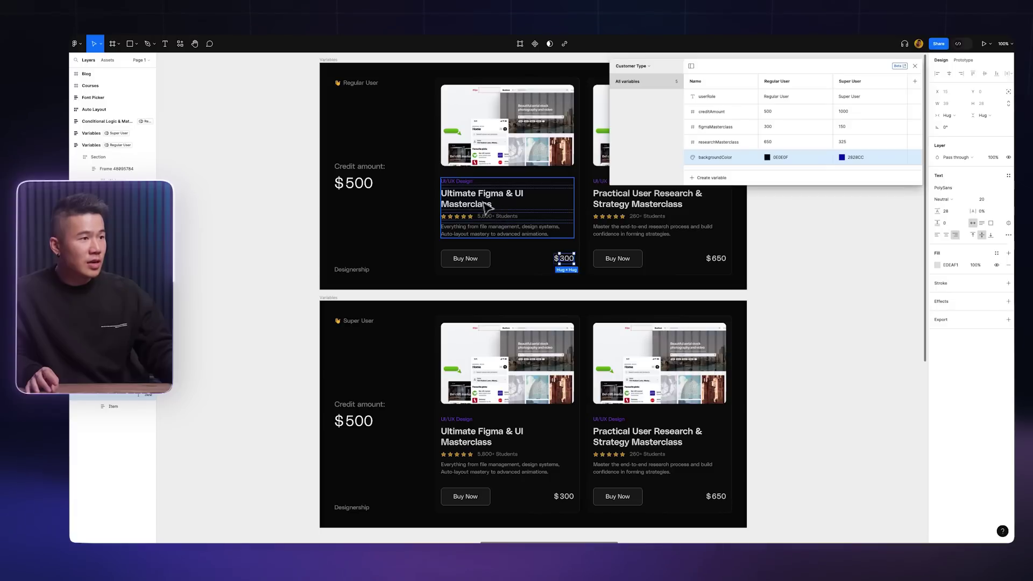
pyautogui.click(1008, 223)
pyautogui.click(965, 293)
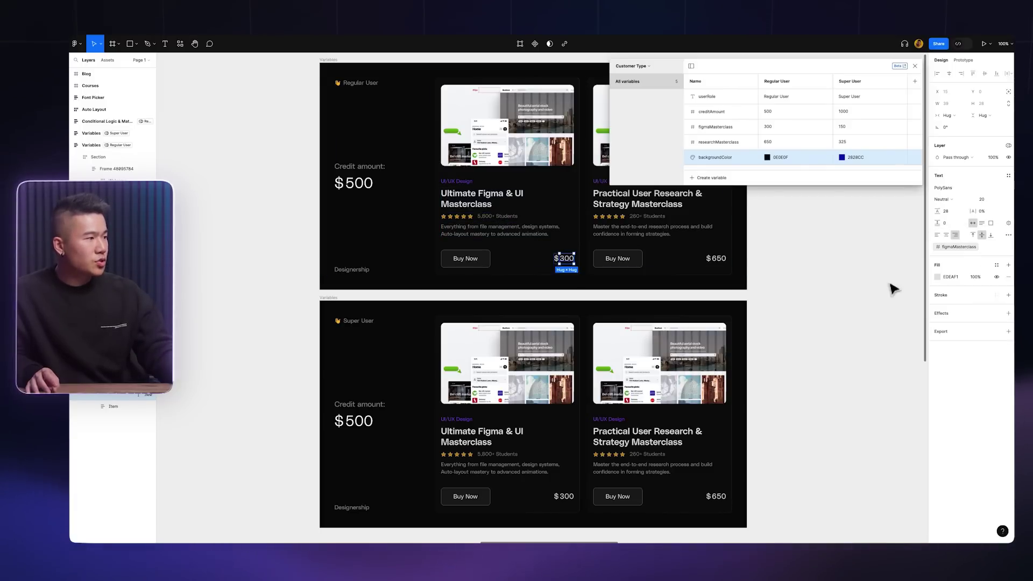
pyautogui.click(720, 258)
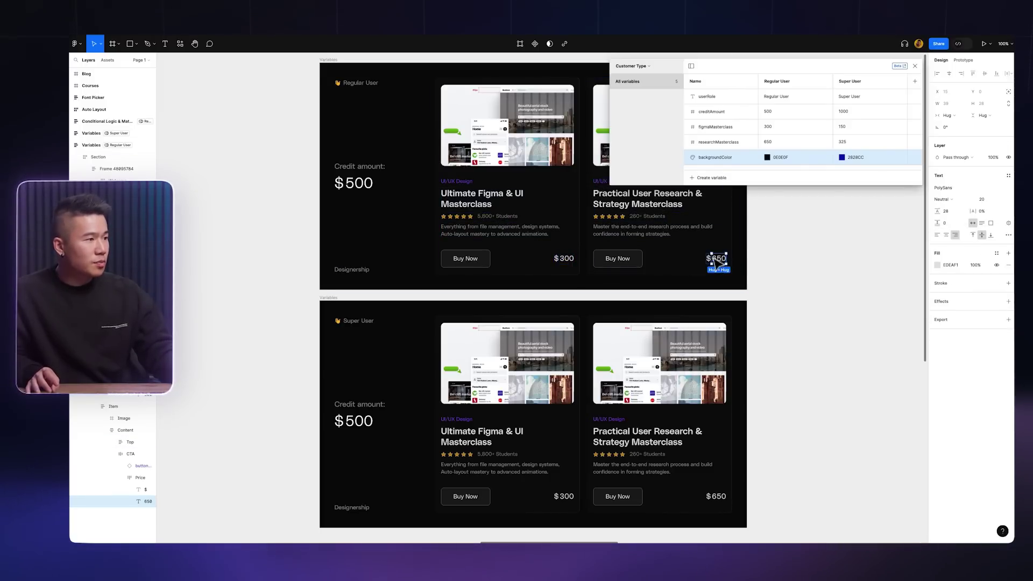
pyautogui.click(1009, 223)
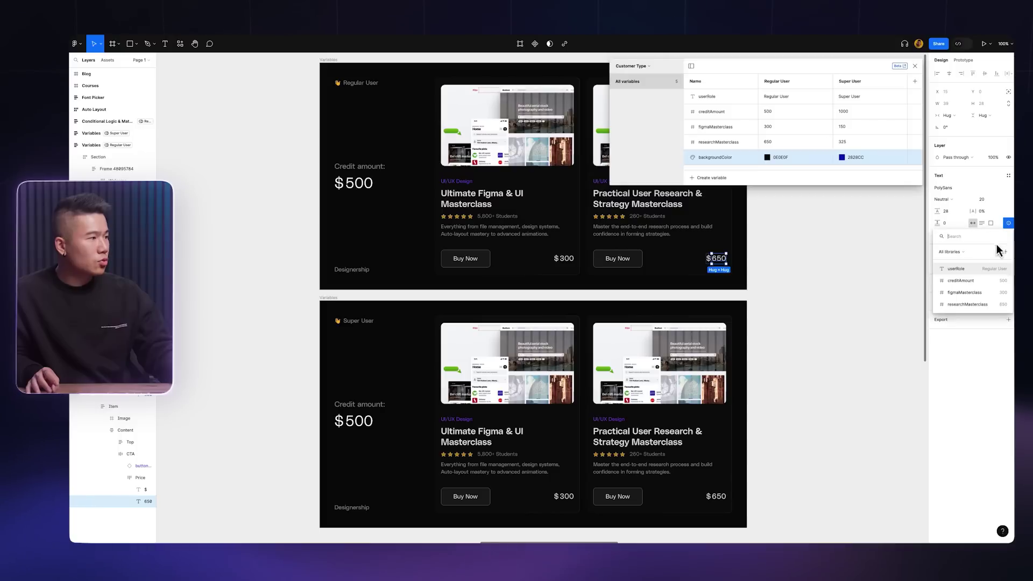
pyautogui.click(966, 304)
pyautogui.click(888, 260)
# - In the Super User card, bind the credit text to creditAmount and the $300 price to figmaMasterclass
pyautogui.moveTo(424, 344); pyautogui.dragTo(422, 338)
pyautogui.click(334, 295)
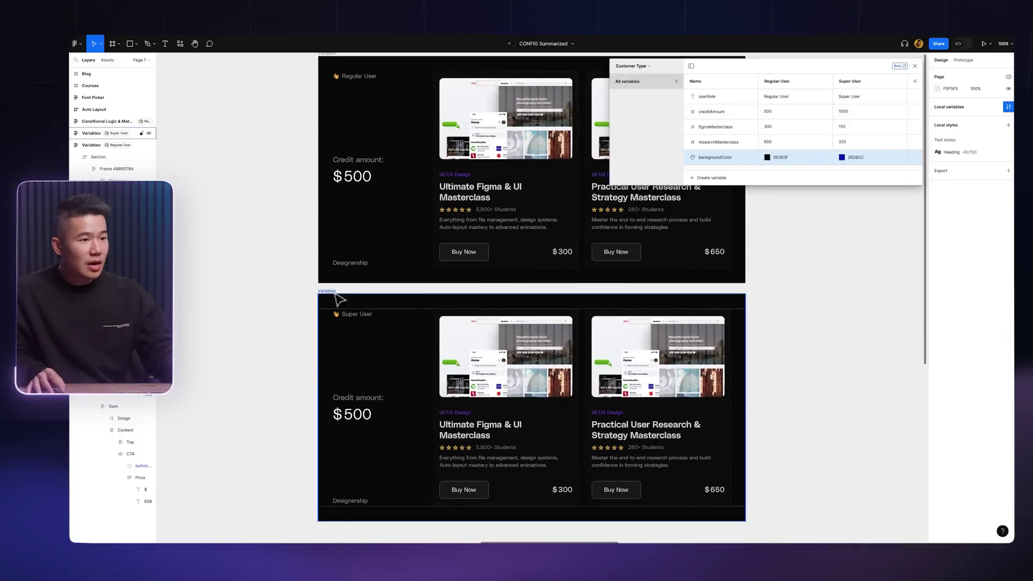
pyautogui.scroll(-1, 468, 344)
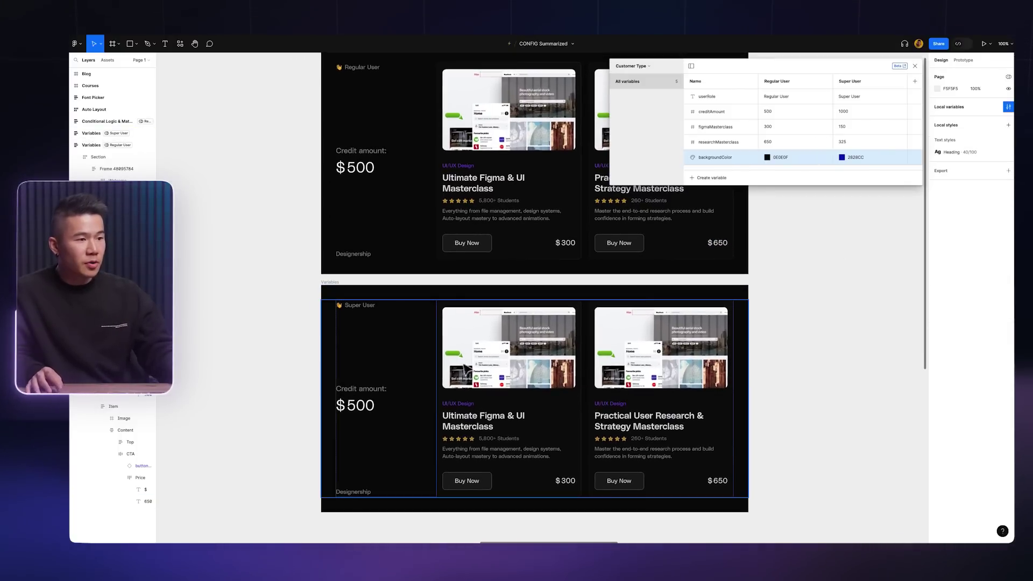
pyautogui.click(333, 296)
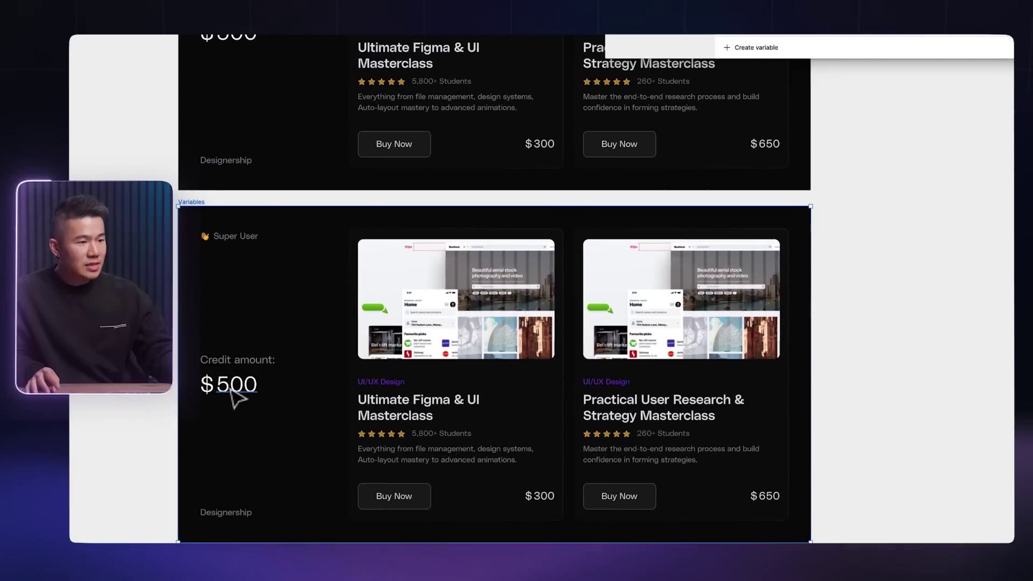
pyautogui.click(232, 386)
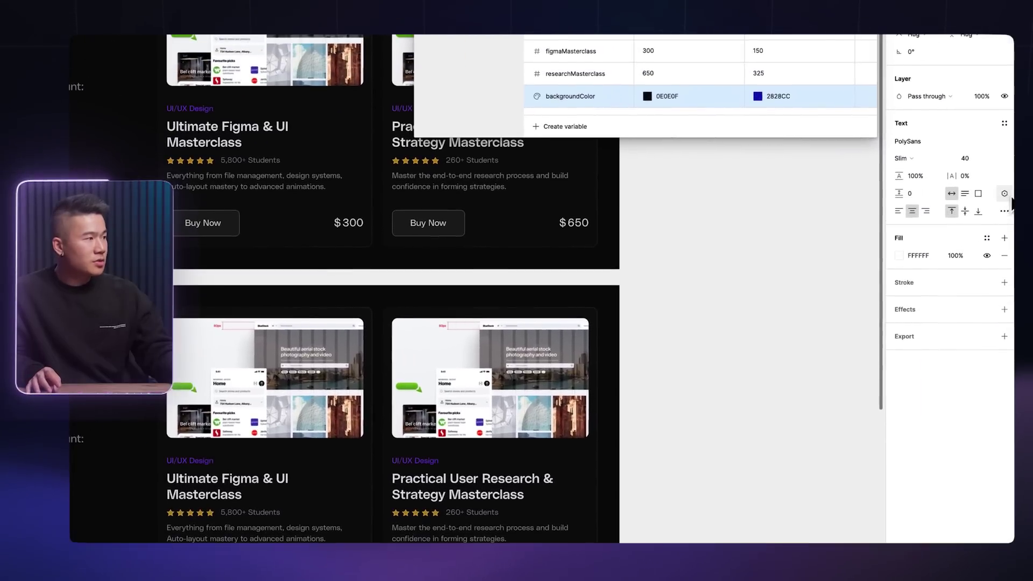
pyautogui.click(1004, 193)
pyautogui.click(948, 279)
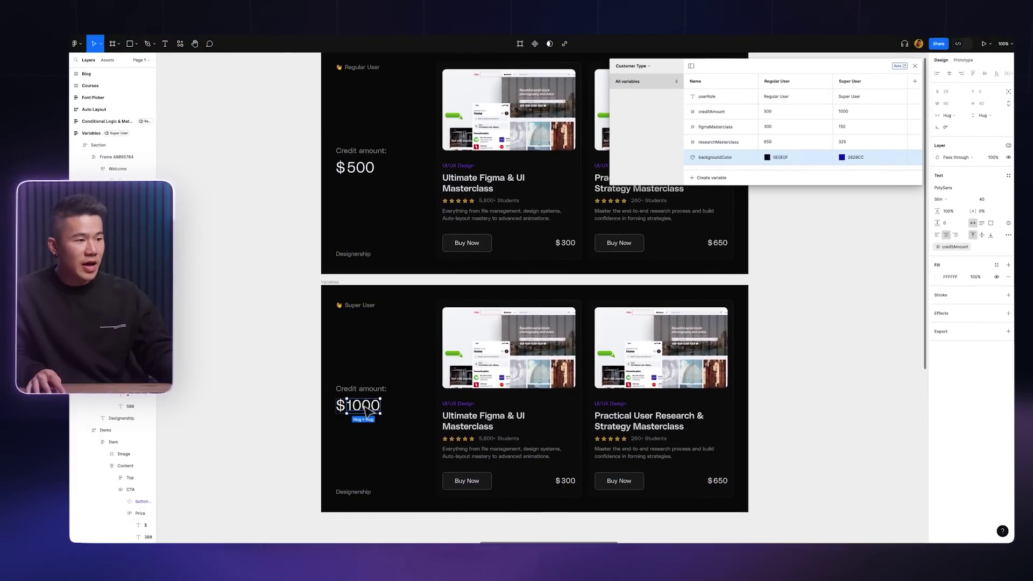
pyautogui.click(568, 482)
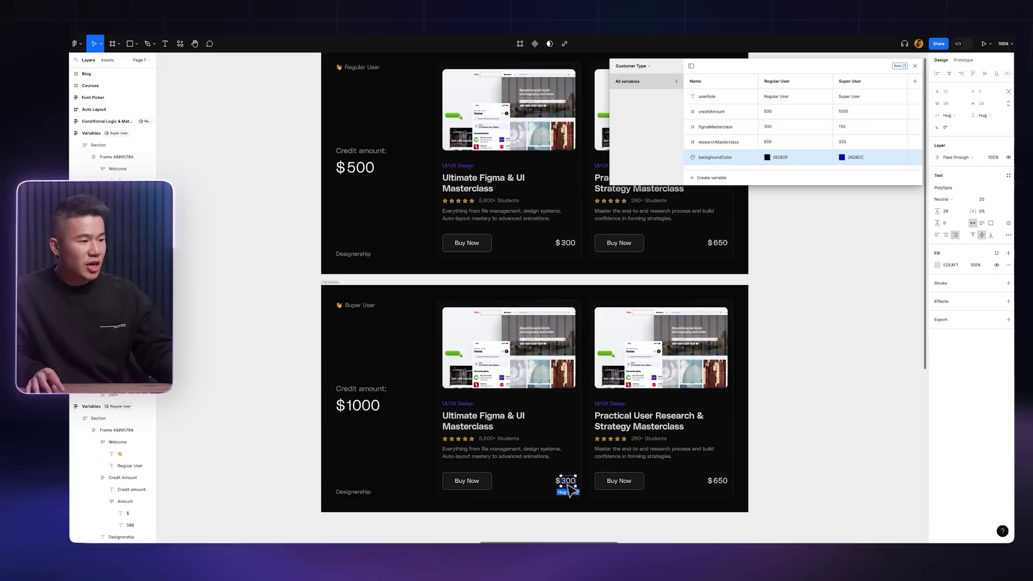
pyautogui.click(1009, 223)
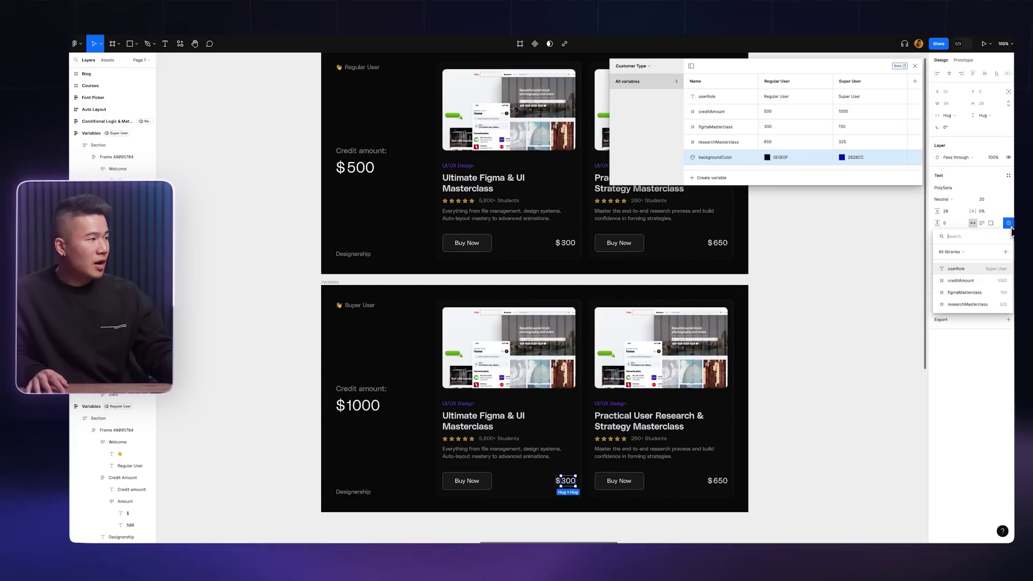
pyautogui.click(973, 294)
pyautogui.click(725, 482)
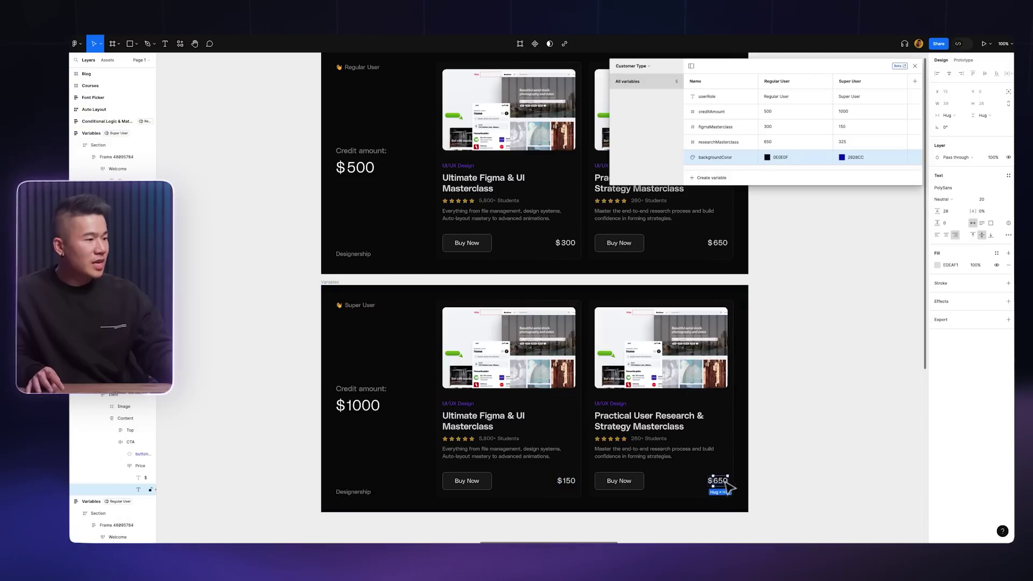
pyautogui.click(1008, 223)
pyautogui.click(824, 376)
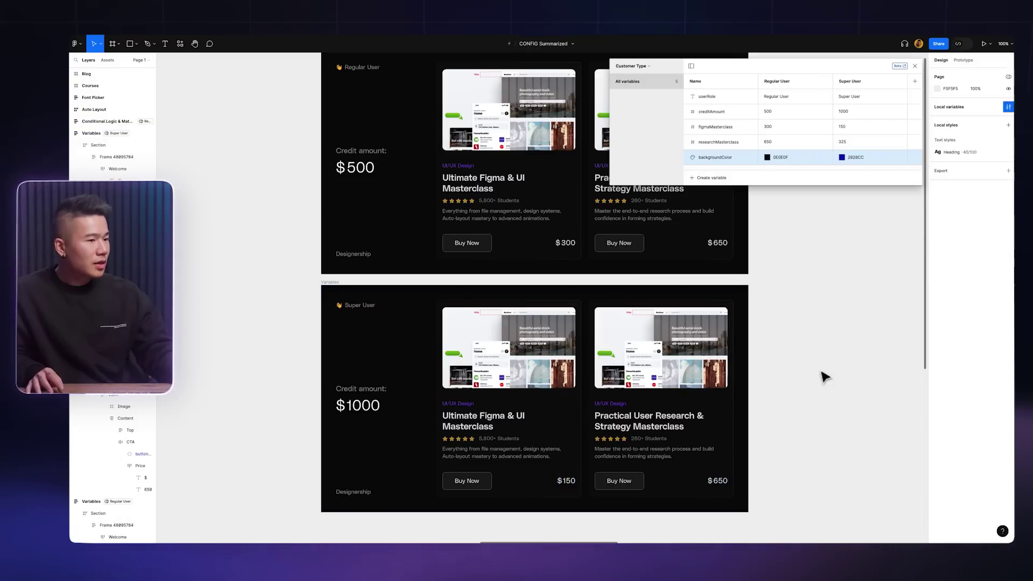
pyautogui.scroll(1, 798, 355)
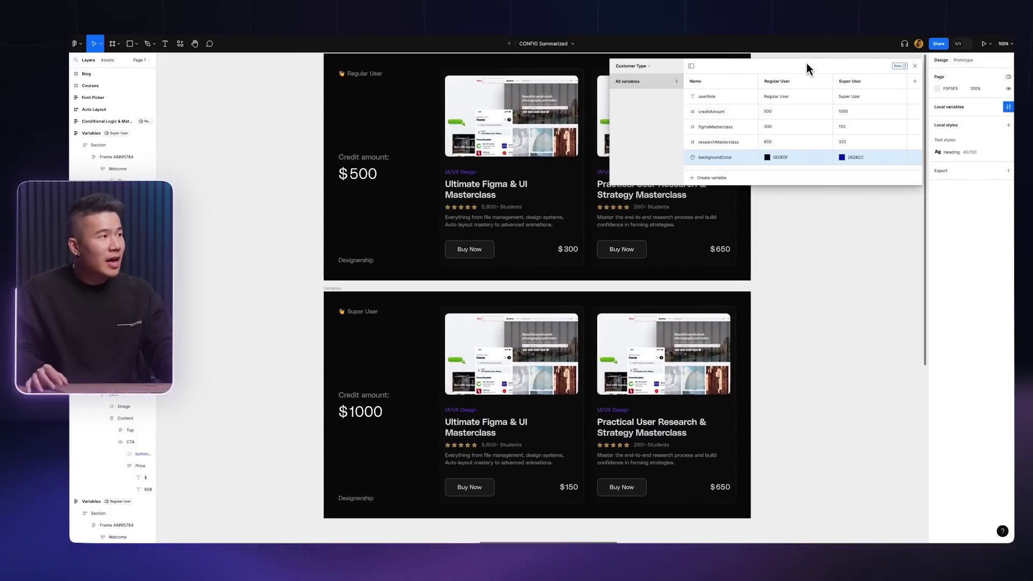
# - Move the Variables panel off the cards and edit the Super User creditAmount value from 1000 to 800
pyautogui.moveTo(804, 68); pyautogui.dragTo(870, 239)
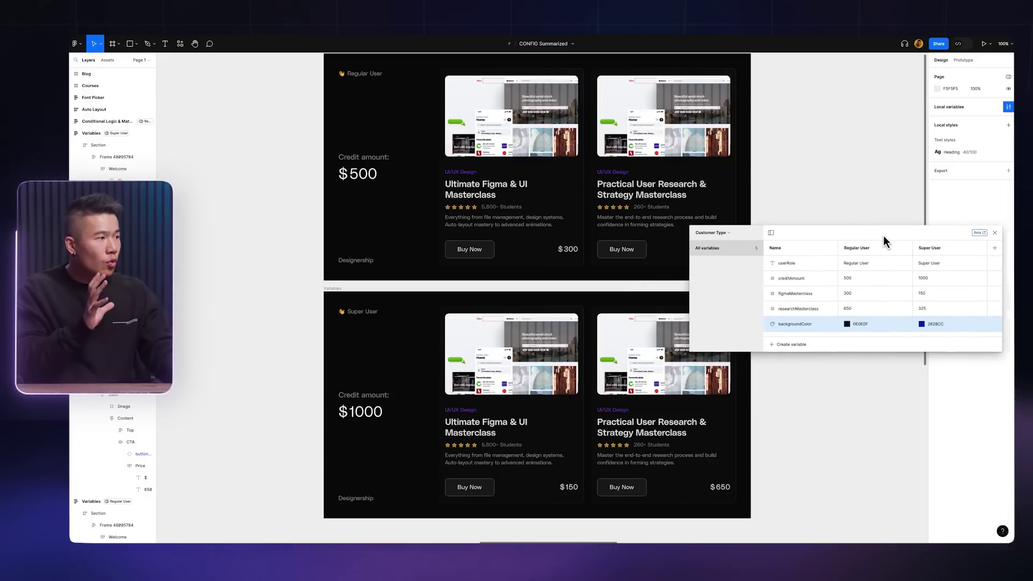
pyautogui.moveTo(895, 235); pyautogui.dragTo(885, 71)
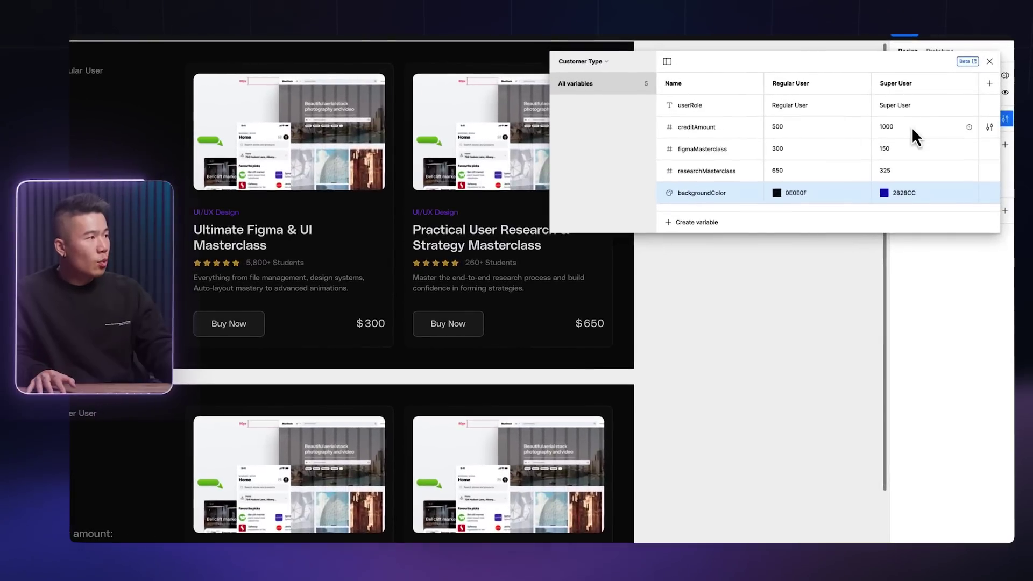
pyautogui.doubleClick(892, 129)
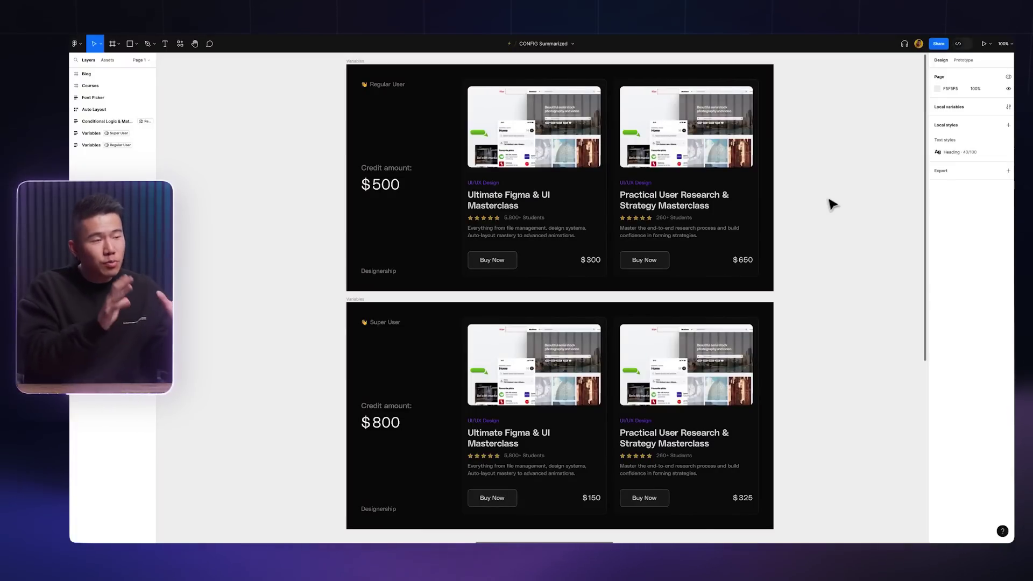
pyautogui.moveTo(826, 223); pyautogui.dragTo(818, 221)
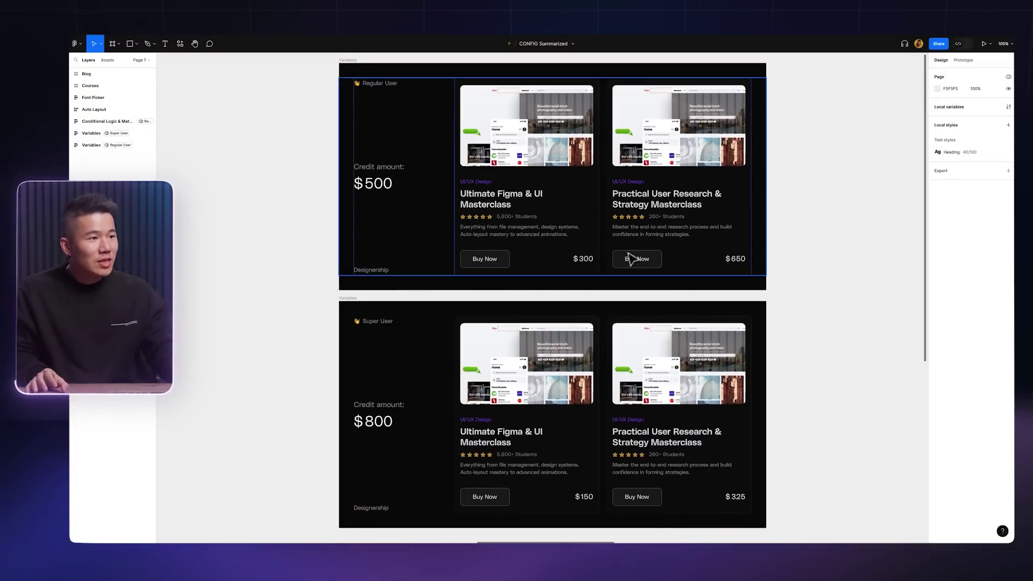
pyautogui.hscroll(1, 573, 261)
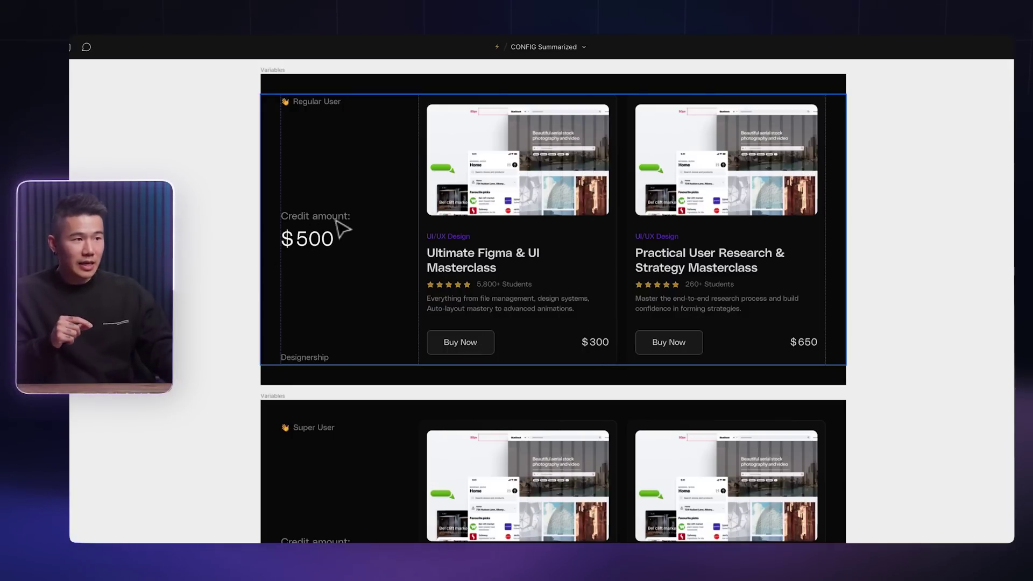
pyautogui.scroll(-5, 374, 372)
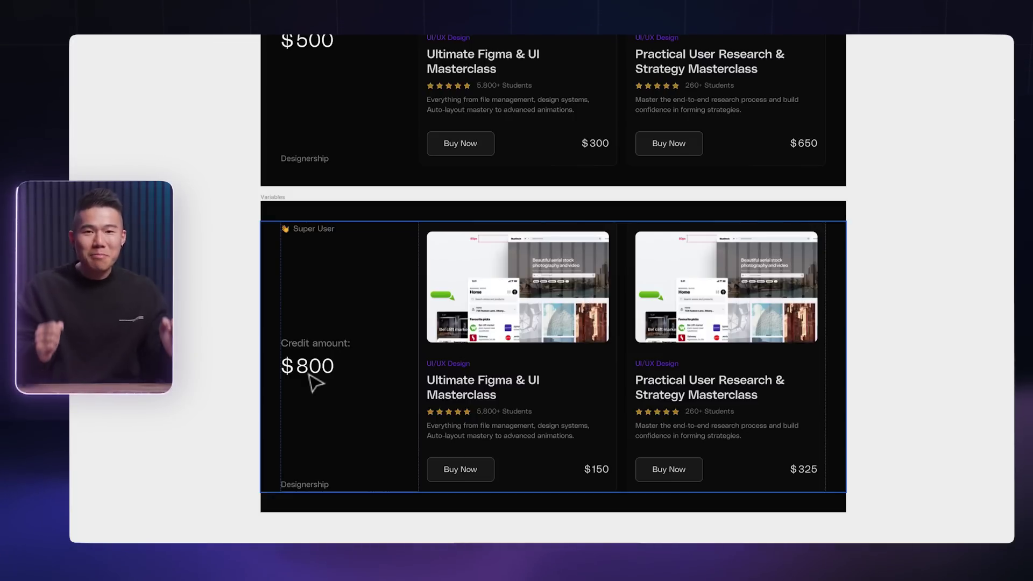
pyautogui.scroll(-5, 315, 383)
pyautogui.hotkey('ctrl', '\\')
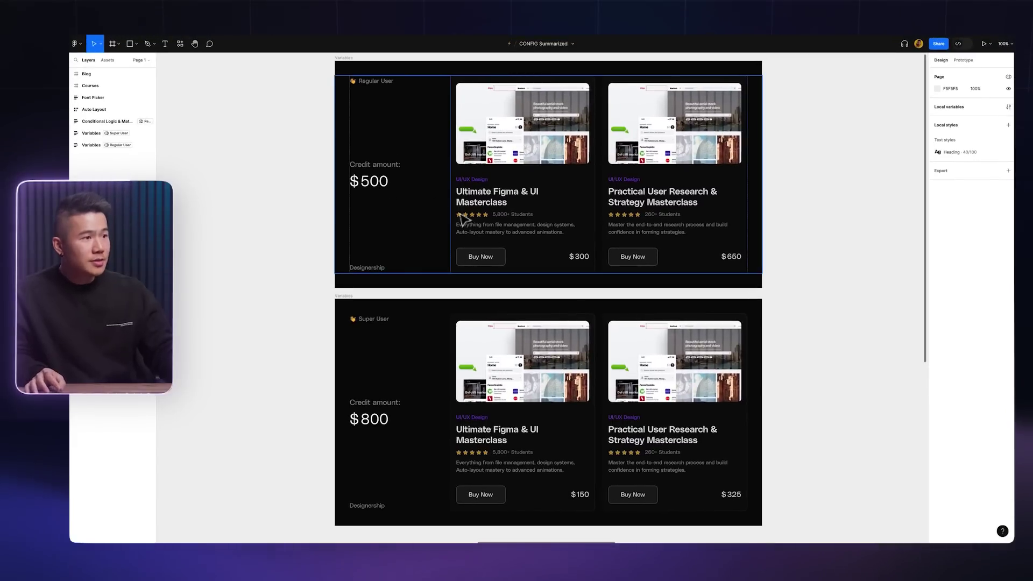
# - Select the Figma course's Buy Now button in the Regular User card and add a click interaction
pyautogui.click(493, 262)
pyautogui.doubleClick(495, 262)
pyautogui.doubleClick(497, 262)
pyautogui.doubleClick(503, 262)
pyautogui.click(963, 60)
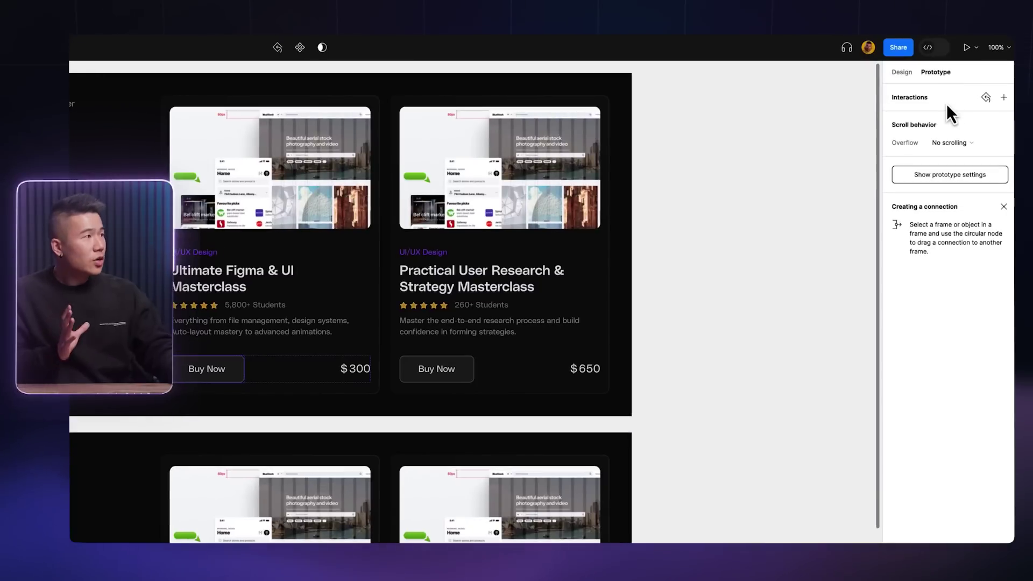
pyautogui.click(1002, 99)
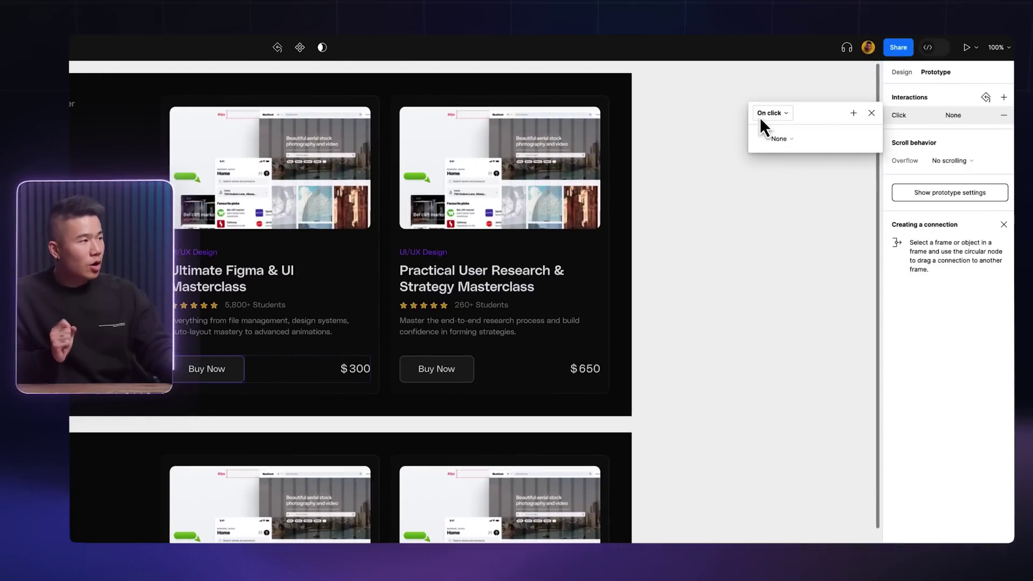
# - Make the click set variable creditAmount to creditAmount - figmaMasterclass
pyautogui.click(803, 140)
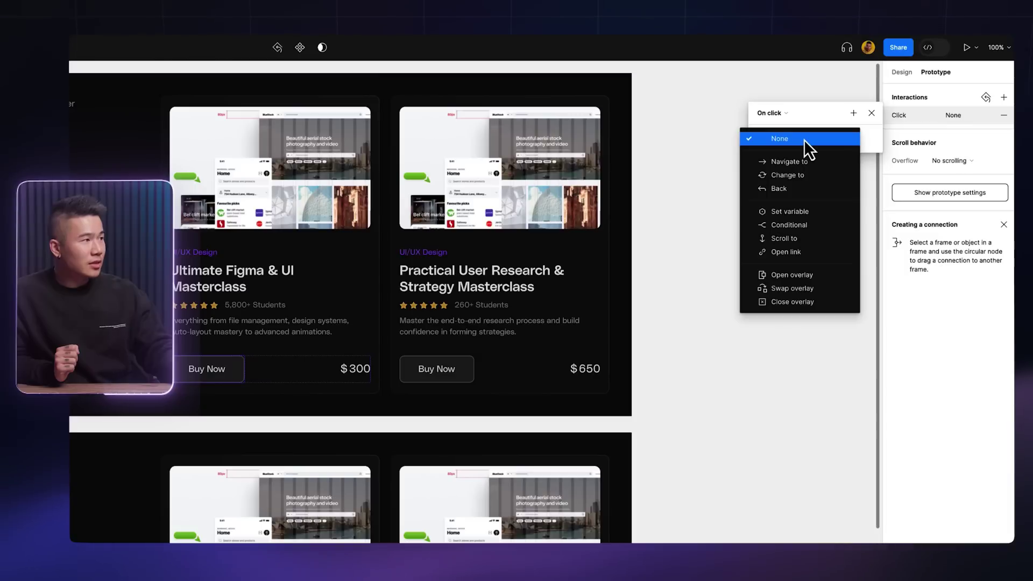
pyautogui.click(804, 215)
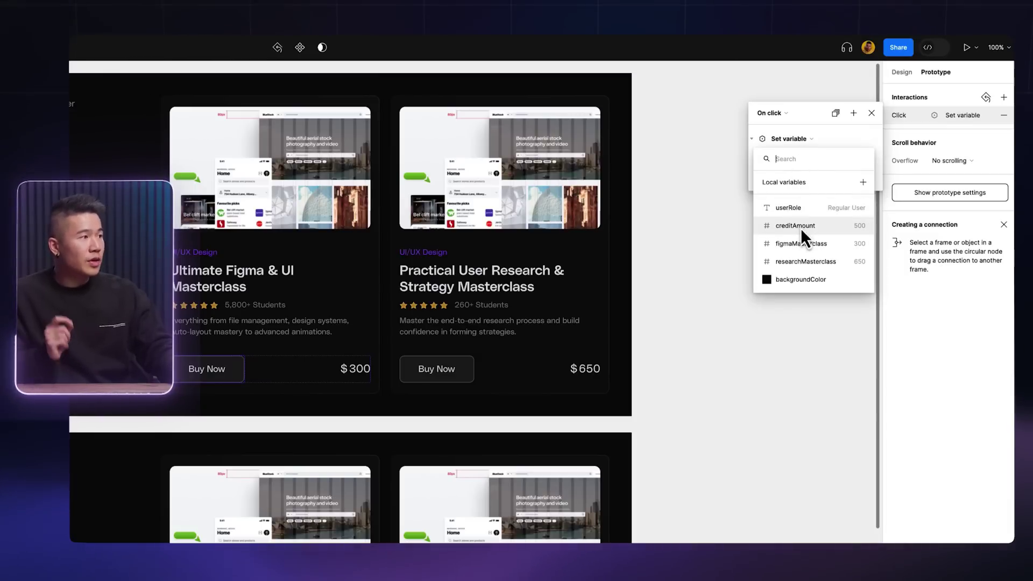
pyautogui.click(801, 226)
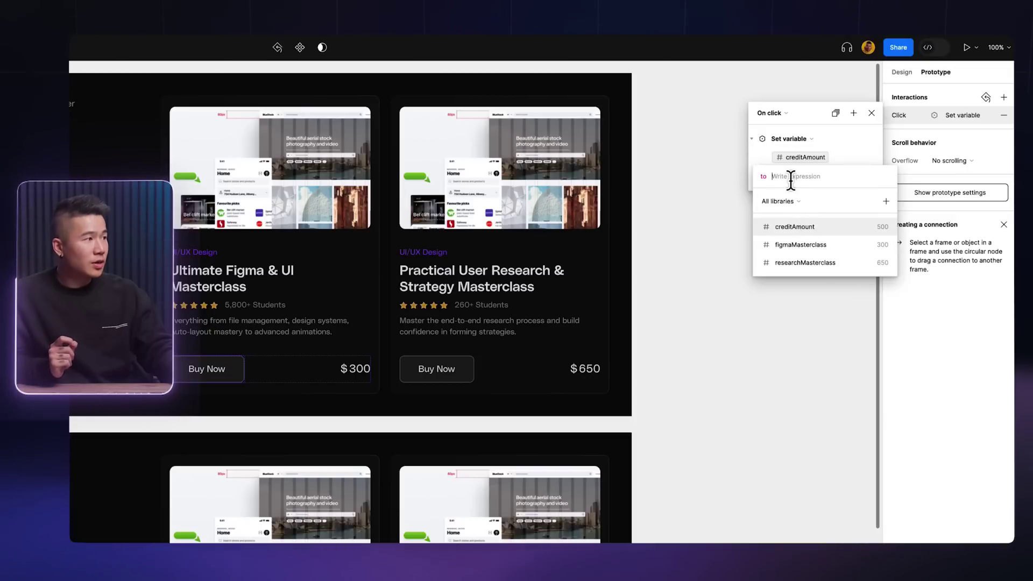
pyautogui.click(795, 230)
pyautogui.write('-')
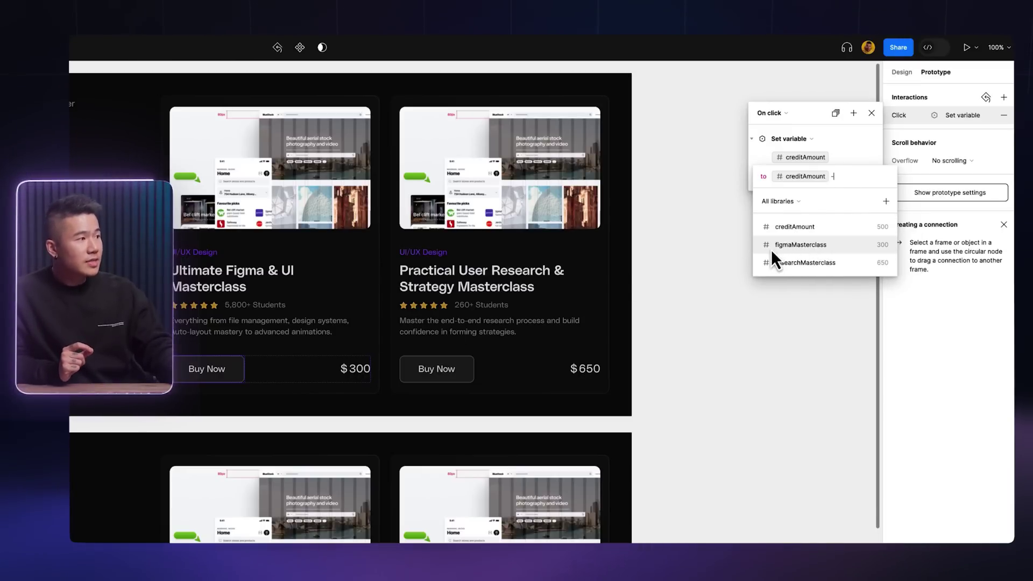
pyautogui.click(823, 247)
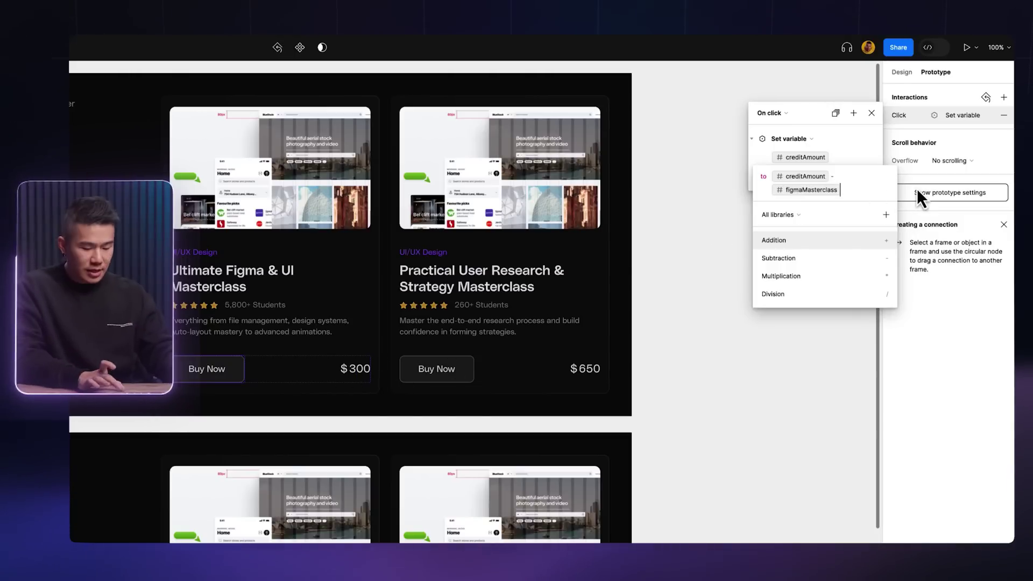
pyautogui.write('+')
pyautogui.press('BackSpace')
pyautogui.click(854, 150)
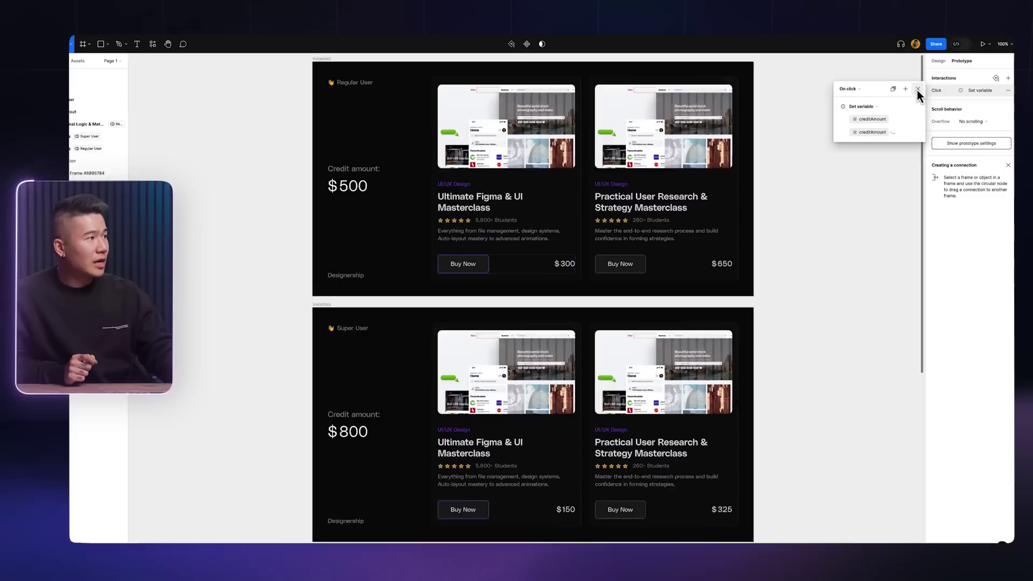
pyautogui.click(871, 113)
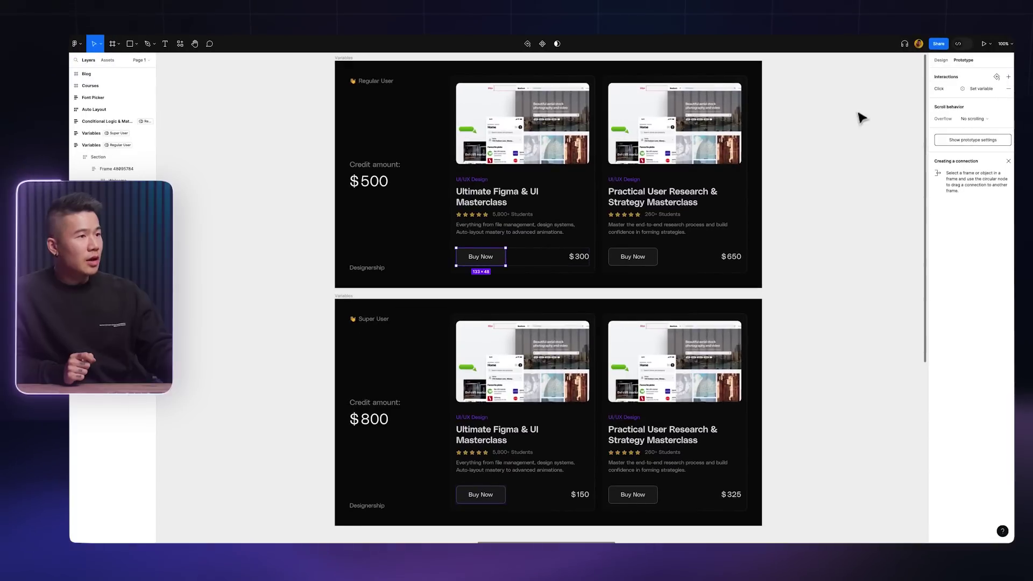
pyautogui.click(347, 61)
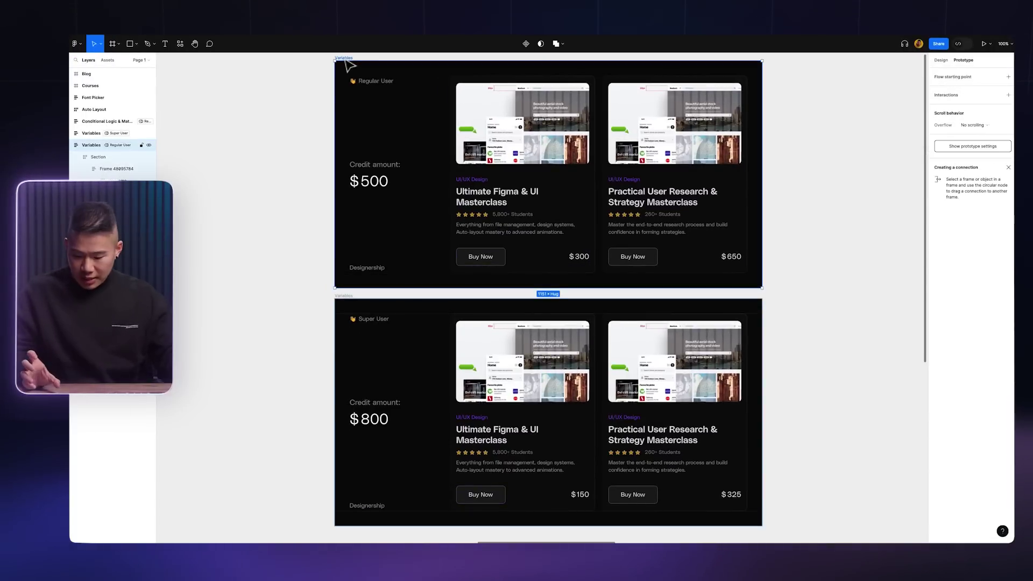
pyautogui.hotkey('shift', 'space')
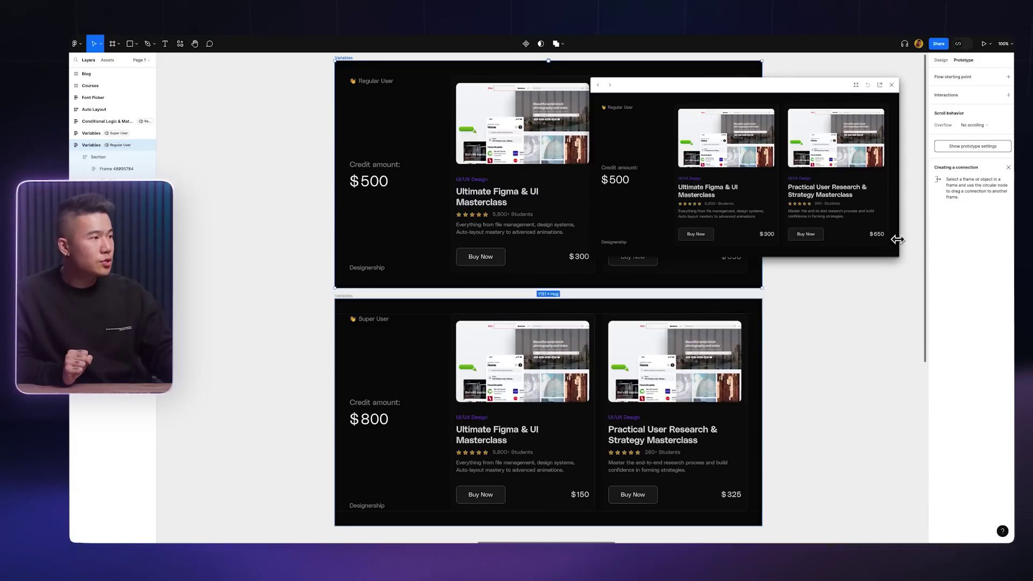
pyautogui.moveTo(899, 259); pyautogui.dragTo(1014, 380)
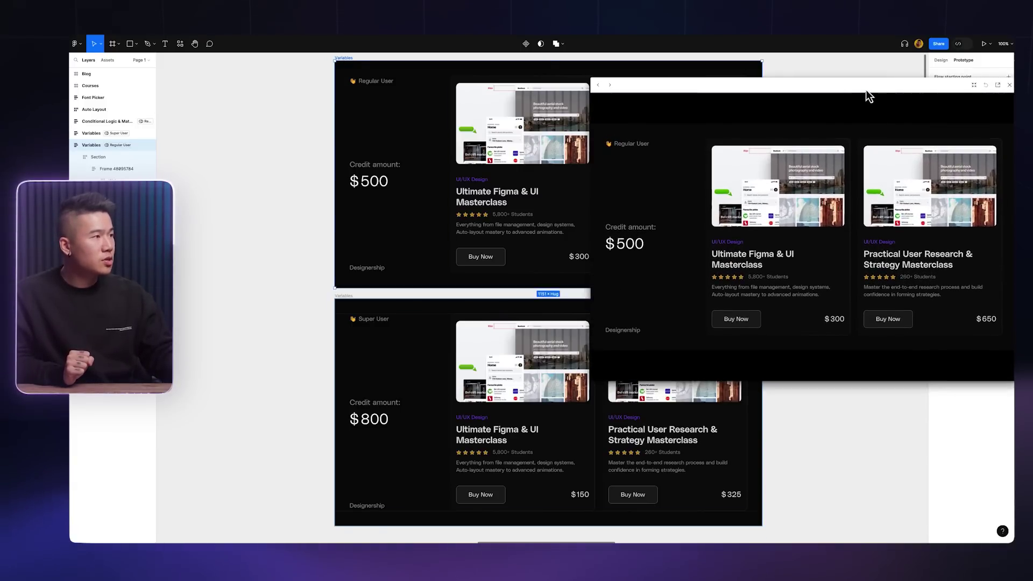
pyautogui.moveTo(867, 92); pyautogui.dragTo(614, 112)
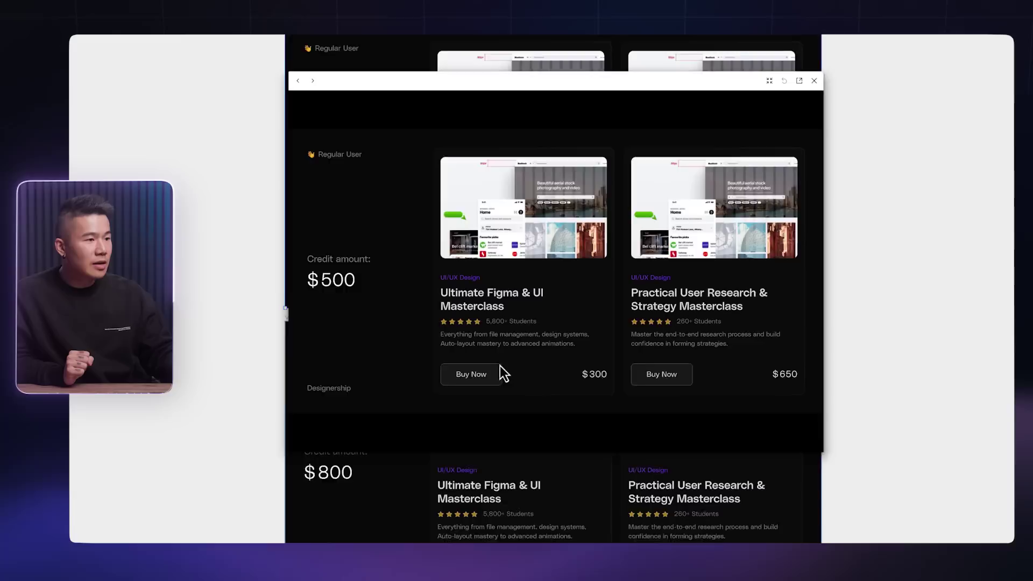
pyautogui.click(493, 375)
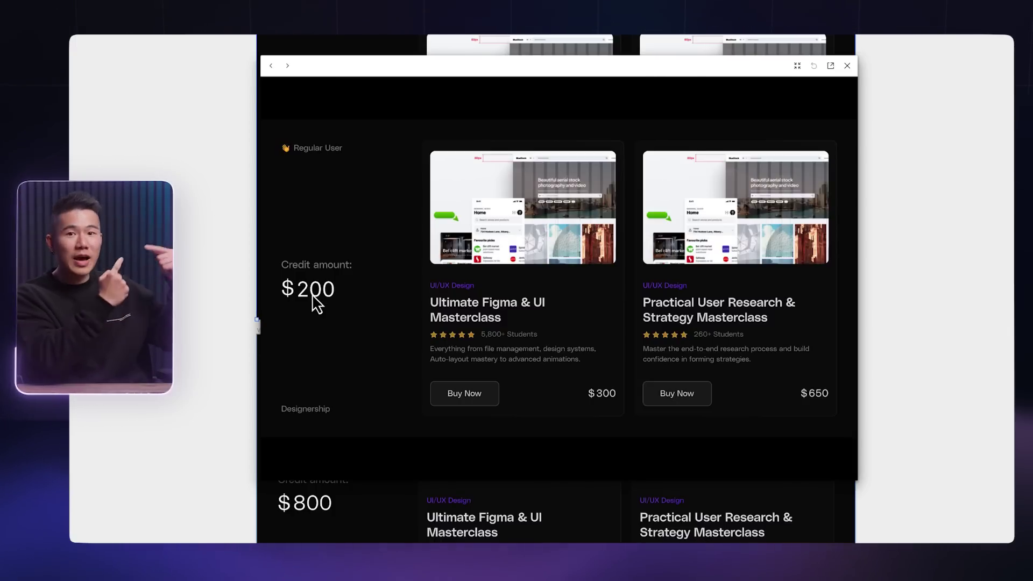
pyautogui.click(847, 65)
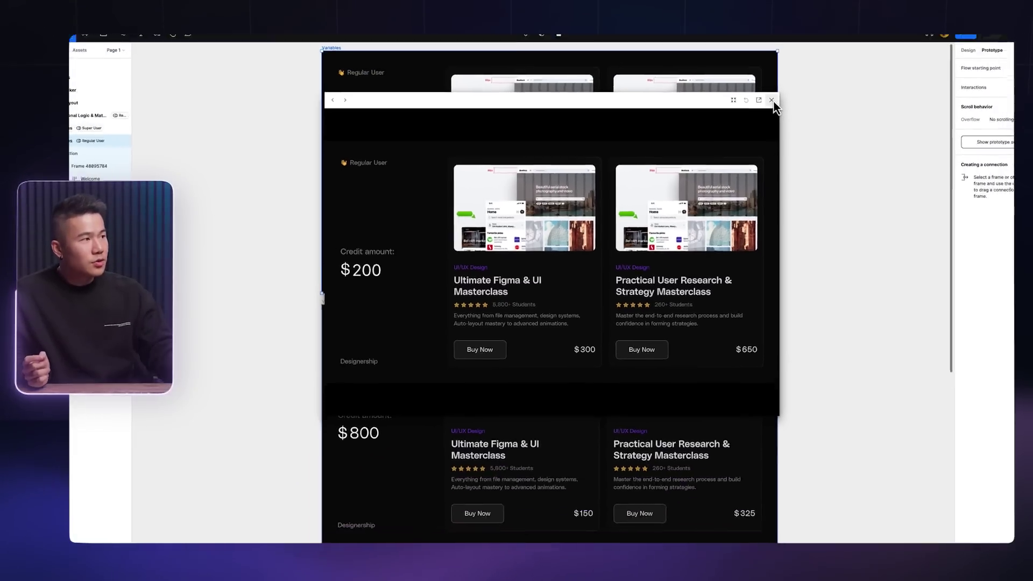
# - Select the Figma course's Buy Now button in the Super User pricing frame
pyautogui.scroll(-1, 401, 417)
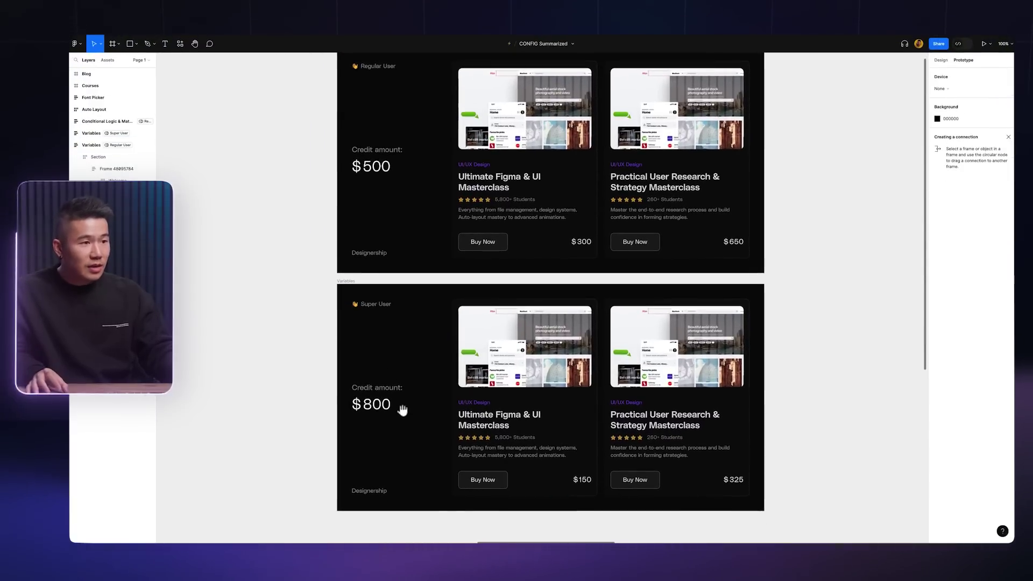
pyautogui.click(348, 286)
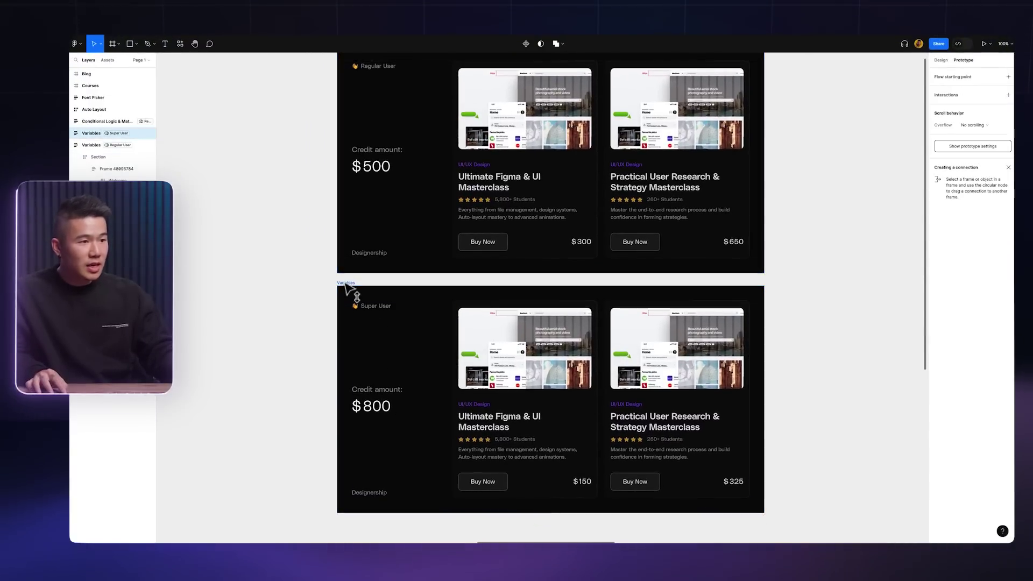
pyautogui.doubleClick(484, 482)
pyautogui.doubleClick(486, 483)
pyautogui.click(487, 482)
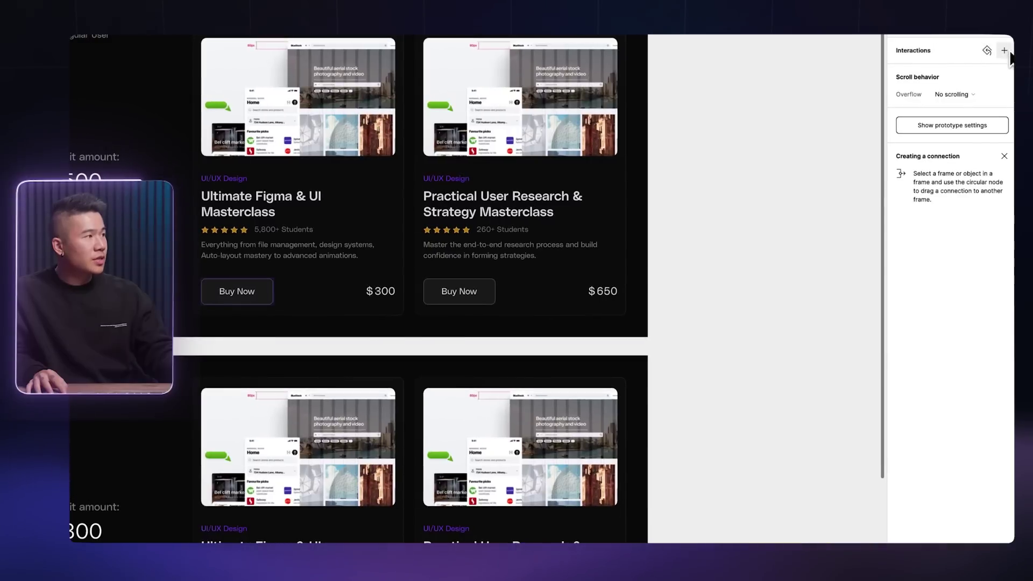
# - Add an On click Set variable interaction: creditAmount = creditAmount - figmaMasterclass
pyautogui.click(1005, 51)
pyautogui.click(785, 68)
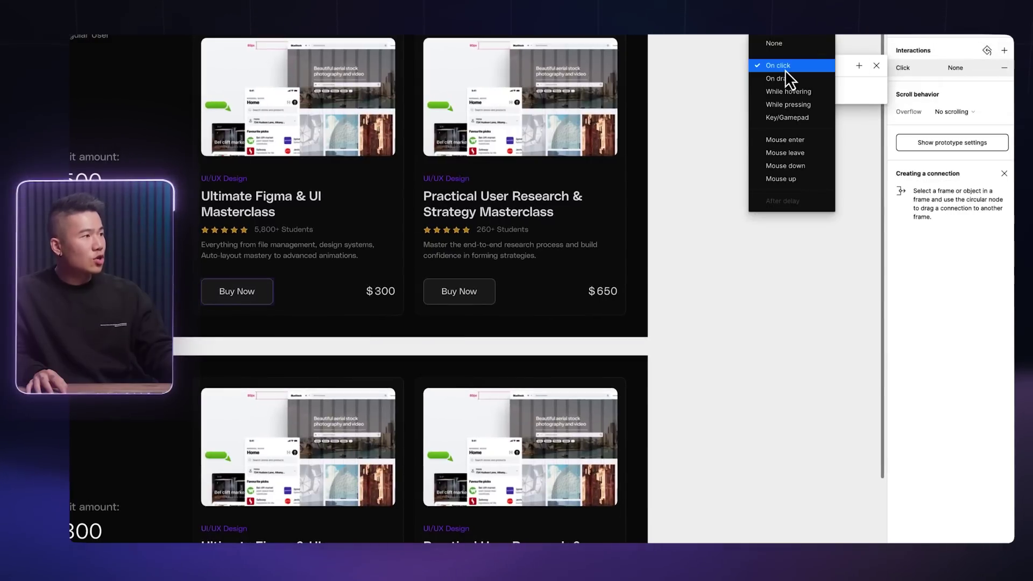
pyautogui.click(786, 70)
pyautogui.click(801, 89)
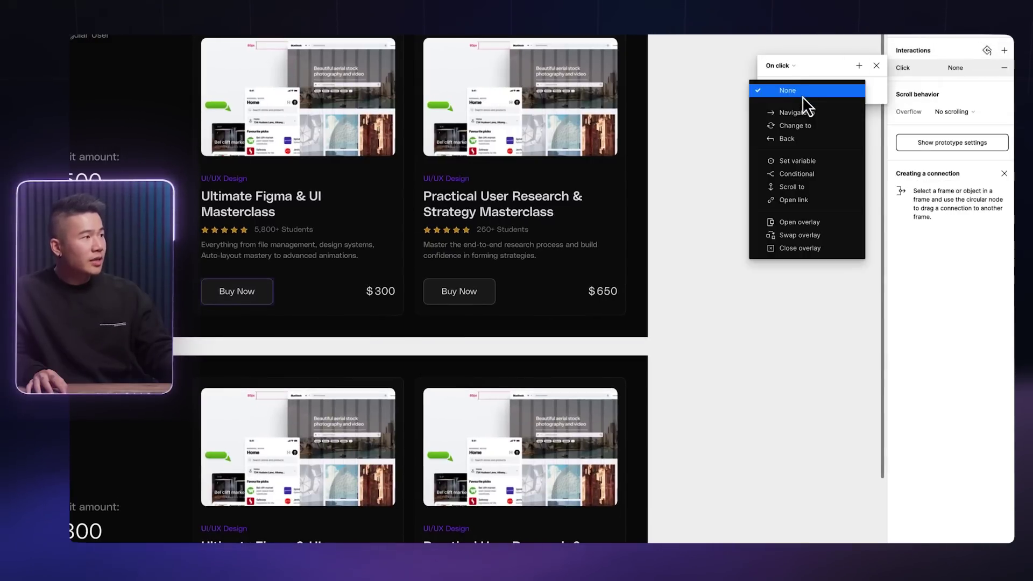
pyautogui.click(805, 162)
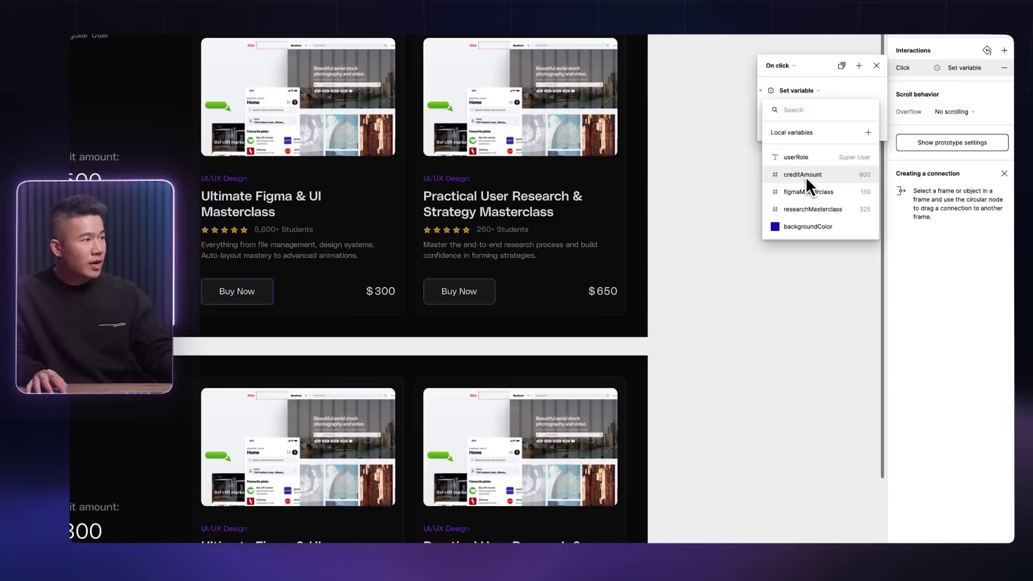
pyautogui.click(805, 176)
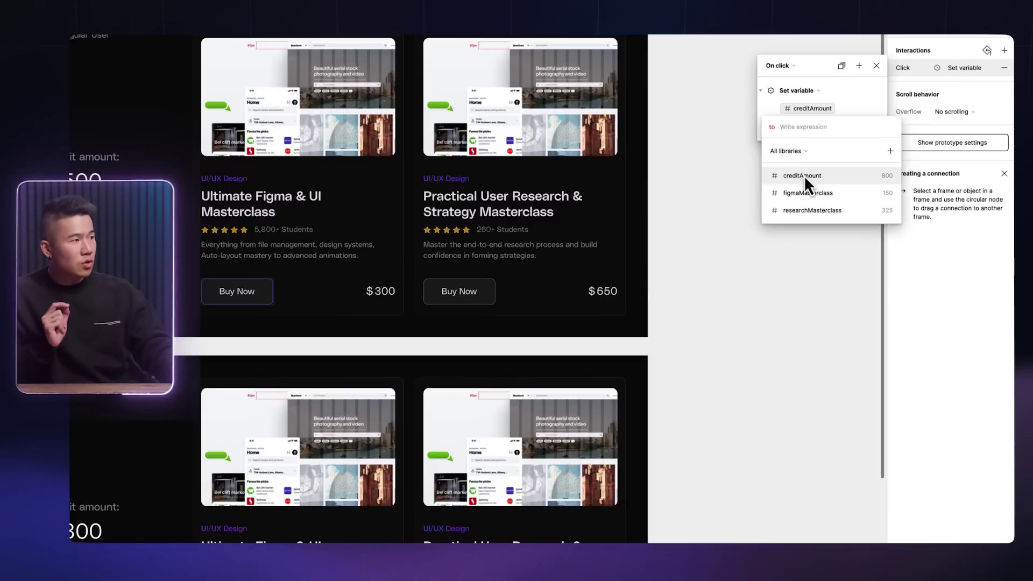
pyautogui.click(804, 176)
pyautogui.write('-')
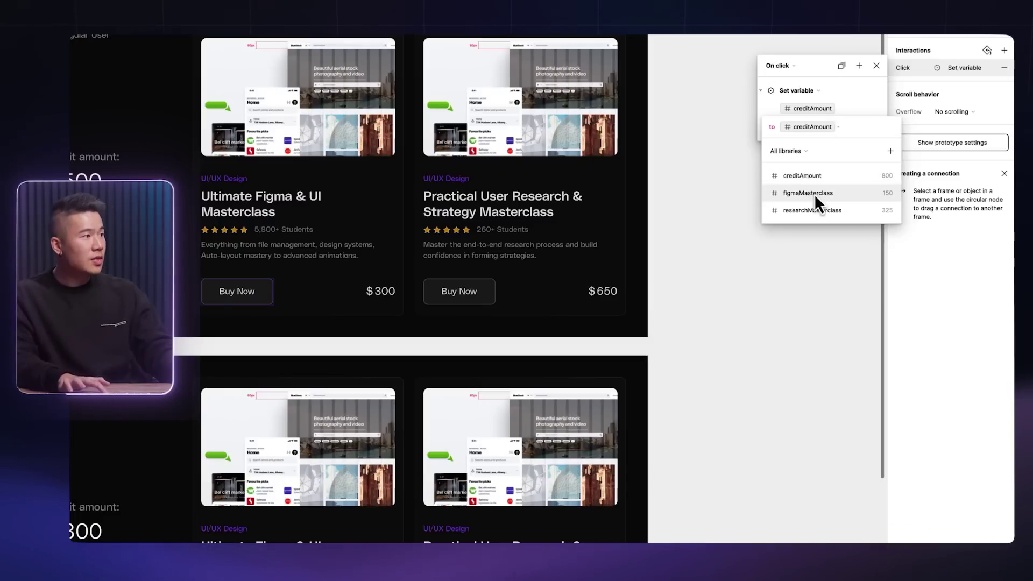
pyautogui.click(815, 194)
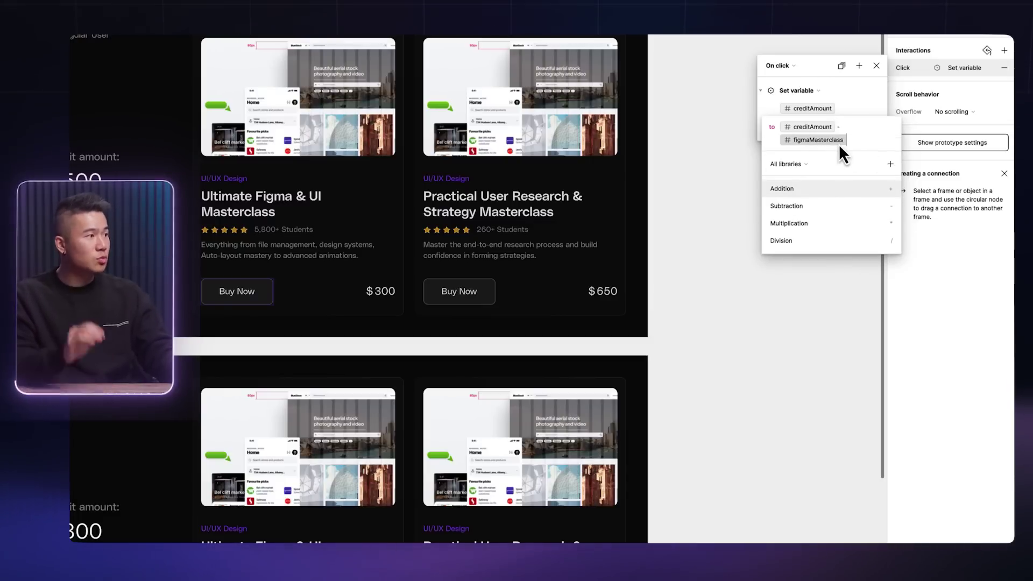
# - Preview the Super User frame with Shift+Space and buy the $150 course to test credit going from $800 to $650
pyautogui.click(874, 83)
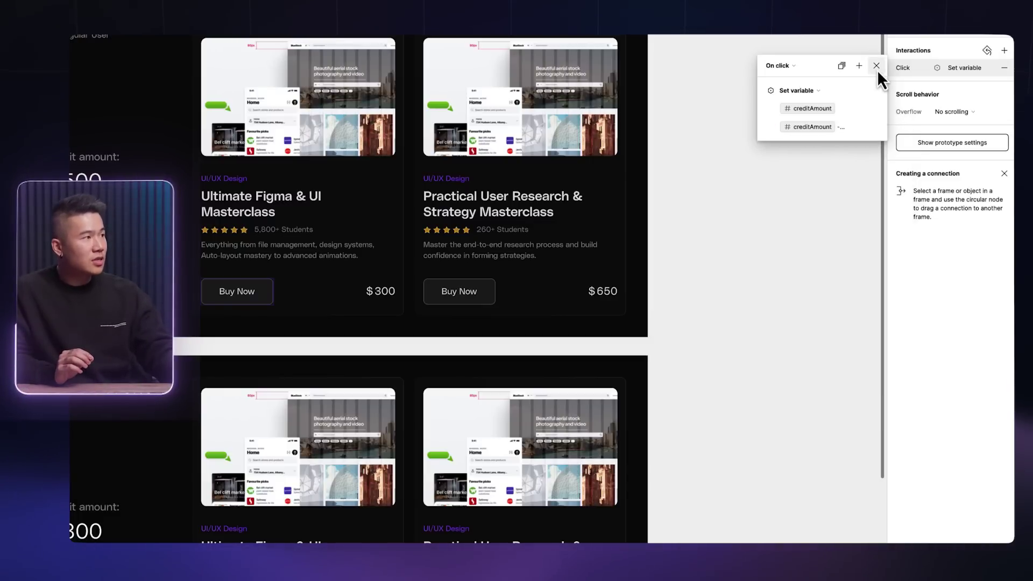
pyautogui.click(876, 66)
pyautogui.click(795, 142)
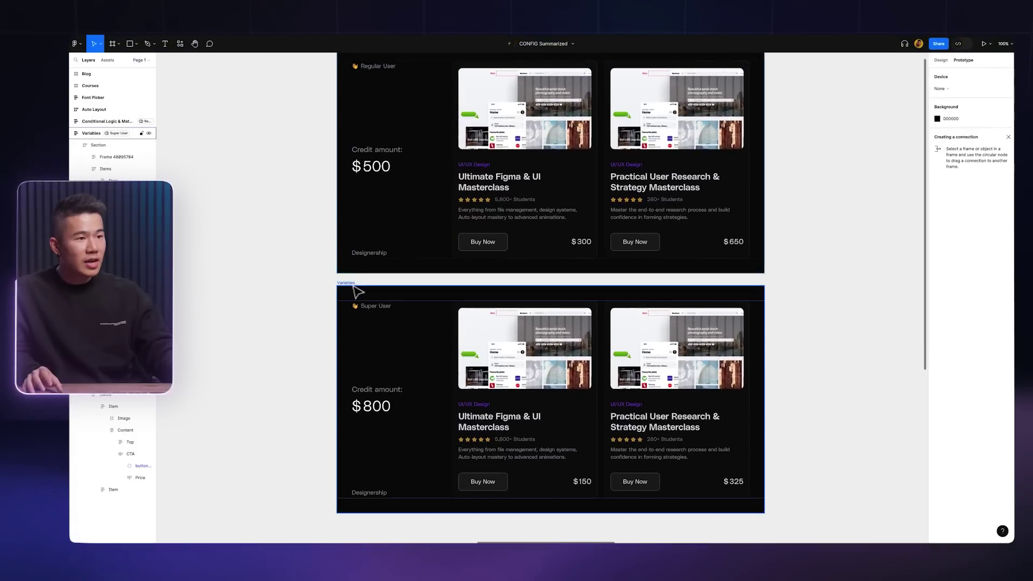
pyautogui.click(354, 291)
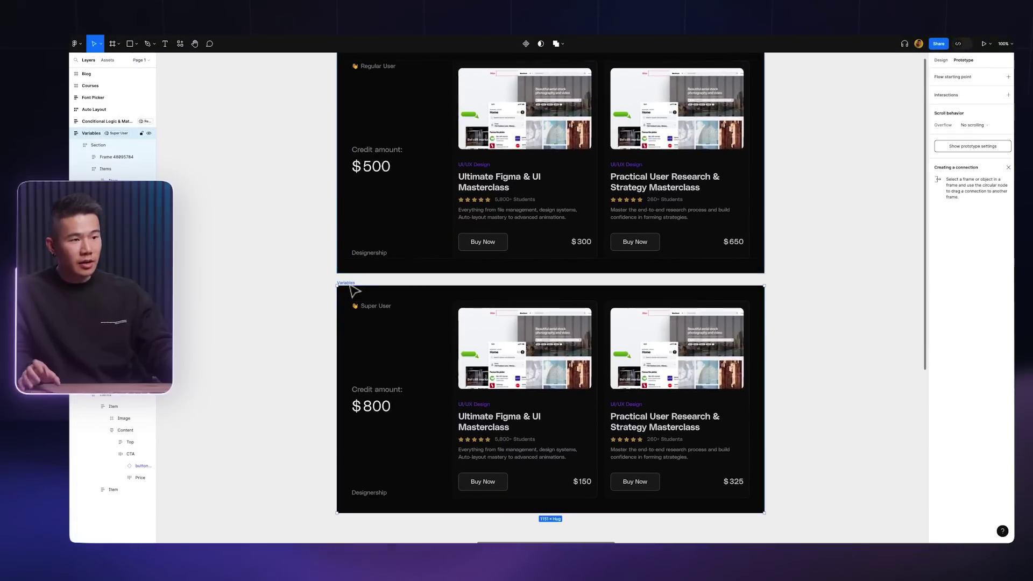
pyautogui.hotkey('shift', 'space')
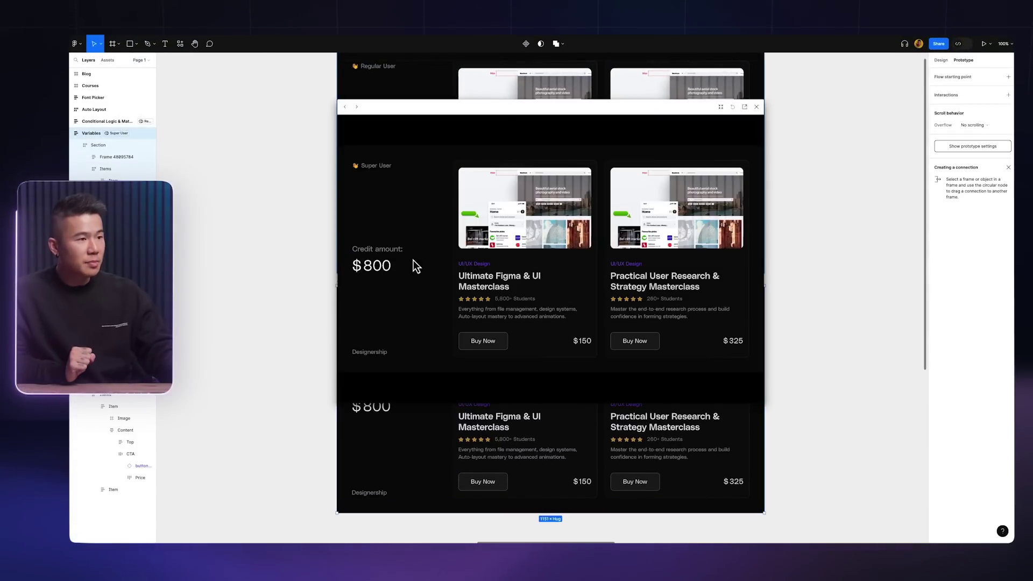
pyautogui.moveTo(494, 112); pyautogui.dragTo(371, 122)
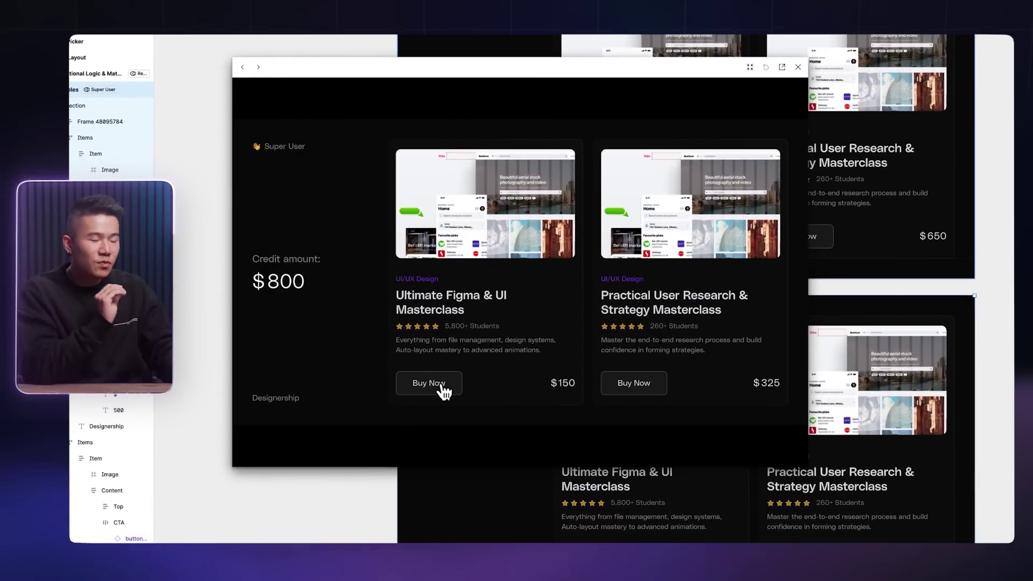
pyautogui.click(441, 385)
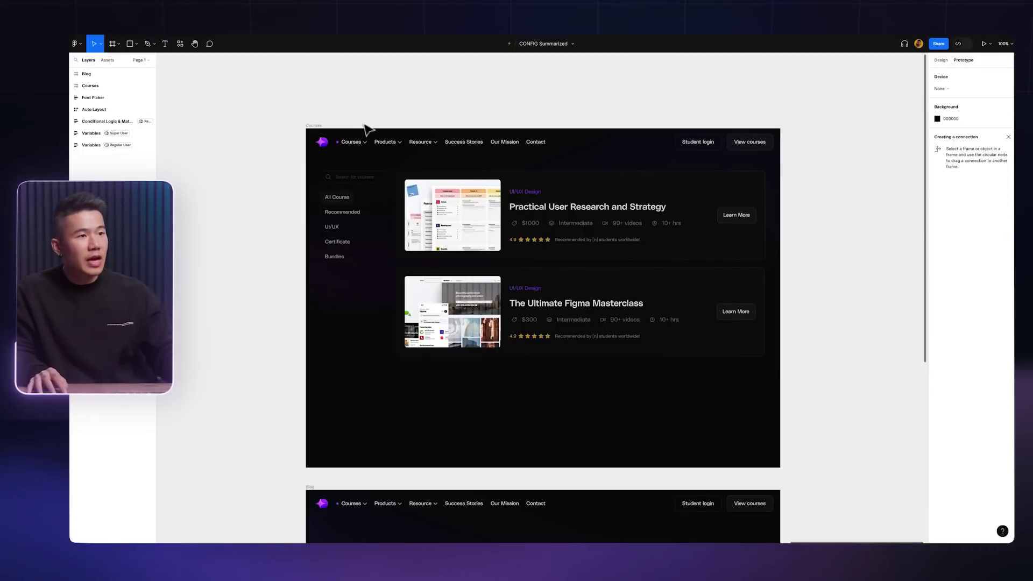
pyautogui.hscroll(1, 400, 115)
pyautogui.click(315, 132)
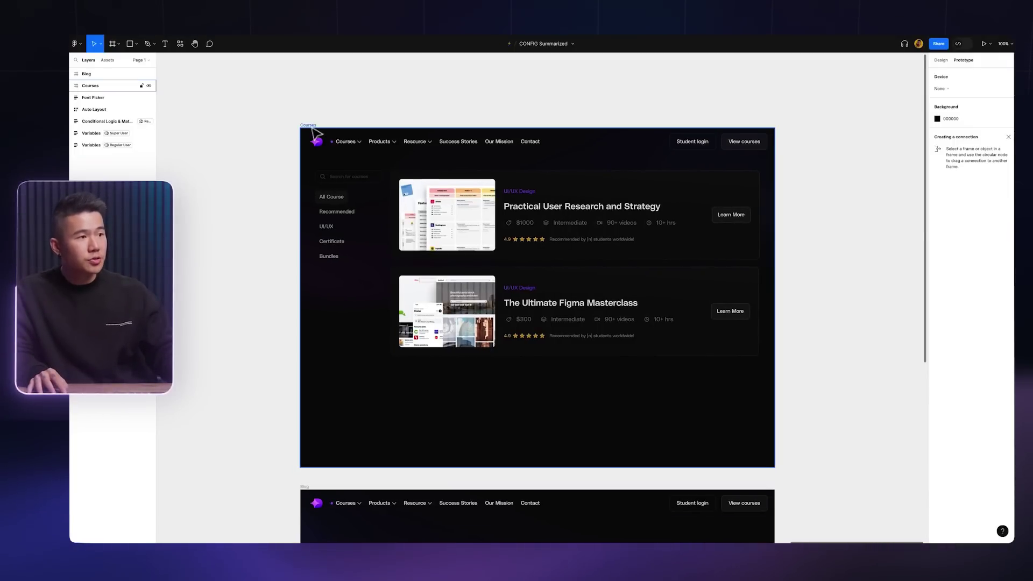
pyautogui.scroll(-6, 317, 132)
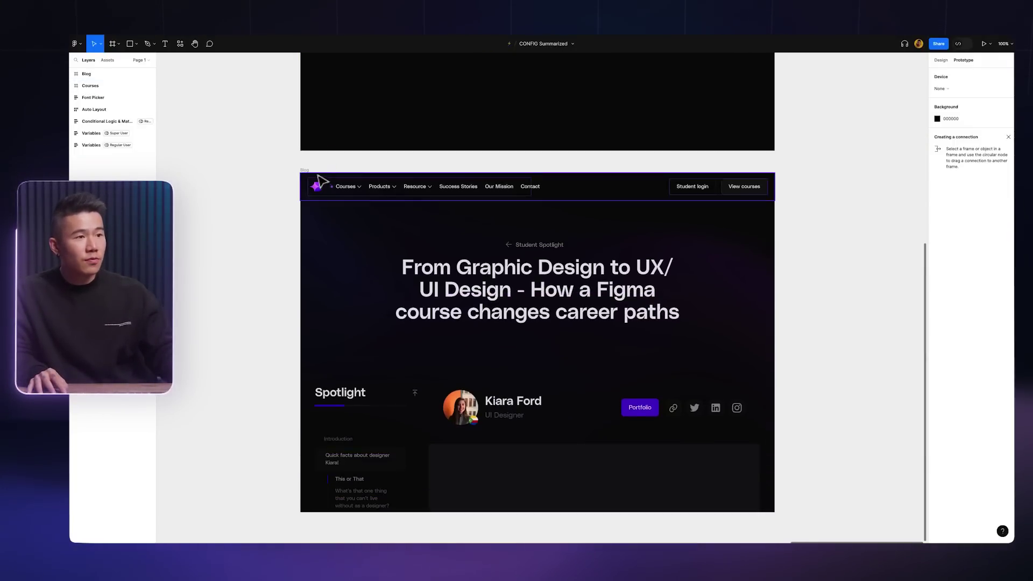
pyautogui.scroll(6, 315, 180)
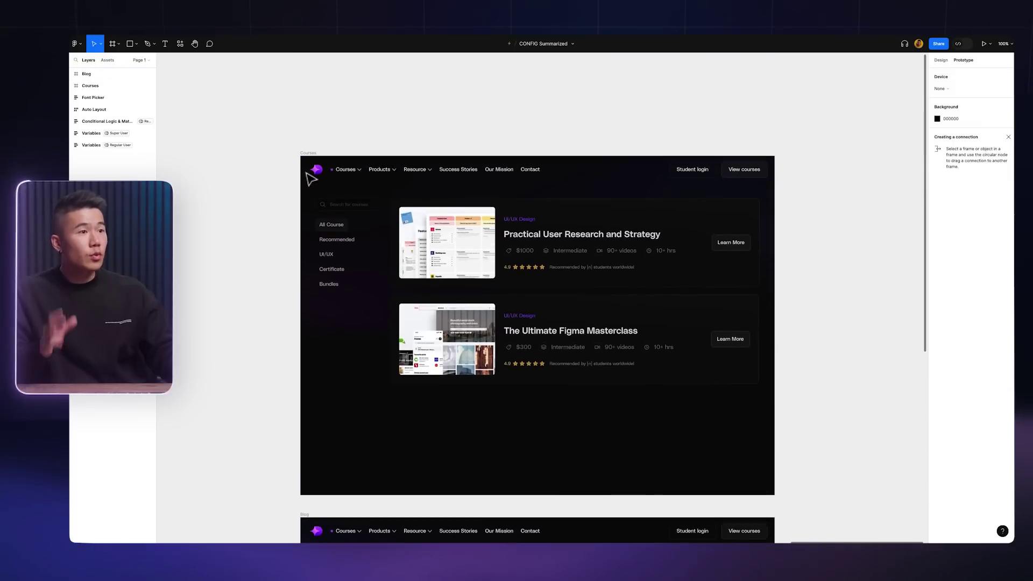
pyautogui.scroll(-1, 311, 179)
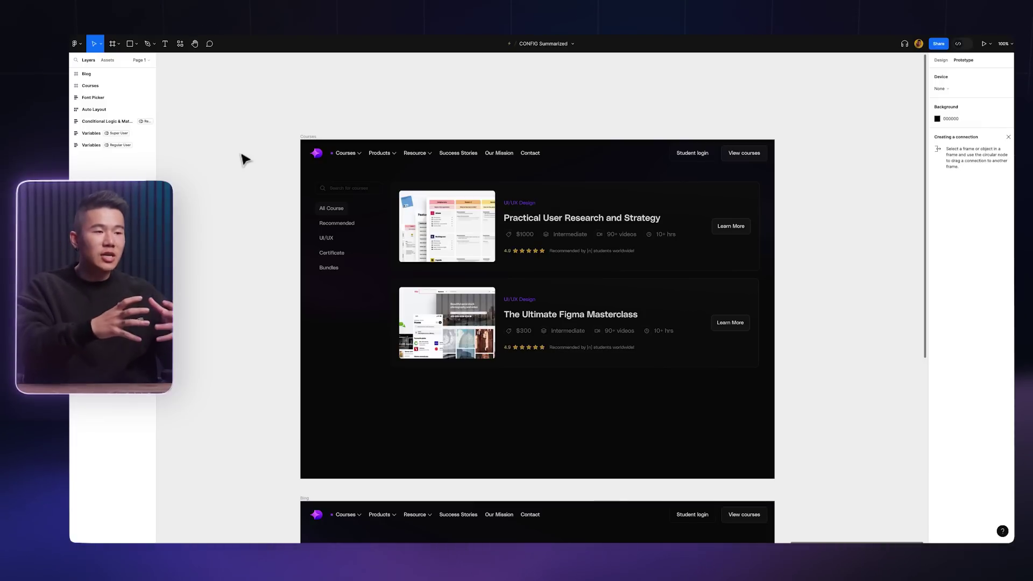
# - Draw a section around the Courses frame and name it Courses
pyautogui.click(119, 45)
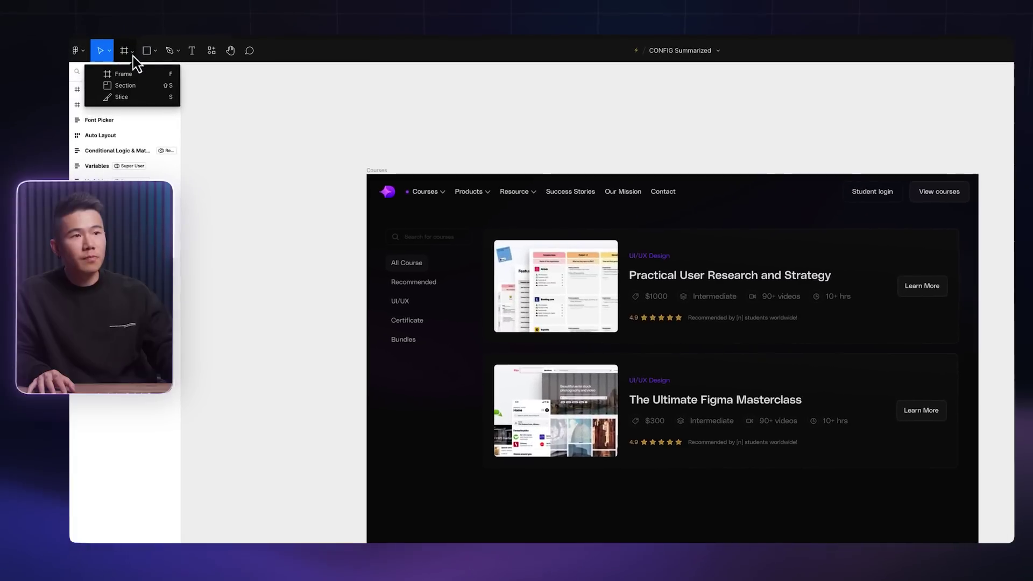
pyautogui.click(134, 86)
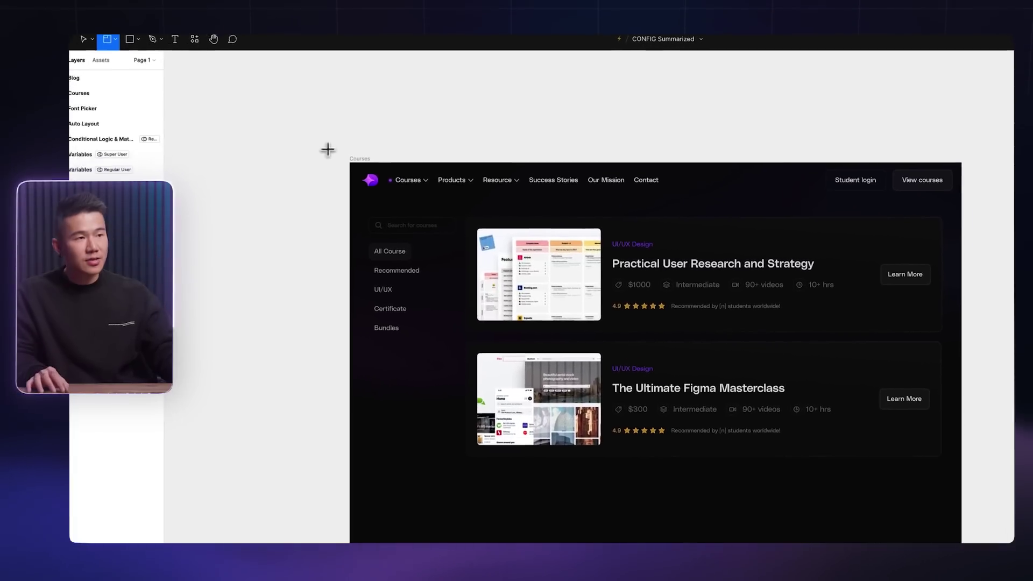
pyautogui.moveTo(234, 55)
pyautogui.mouseDown()
pyautogui.moveTo(772, 424)
pyautogui.moveTo(865, 521)
pyautogui.mouseUp()
pyautogui.doubleClick(244, 47)
pyautogui.write('Courses')
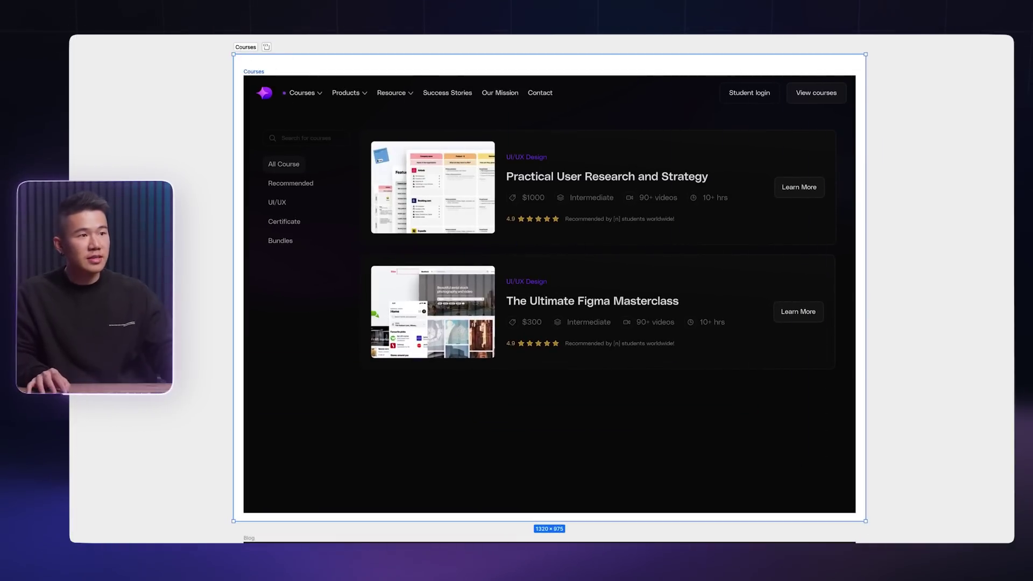
pyautogui.press('Return')
# - Draw a section around the Blog frame and name it Blog
pyautogui.scroll(-5, 593, 293)
pyautogui.moveTo(561, 454); pyautogui.dragTo(560, 249)
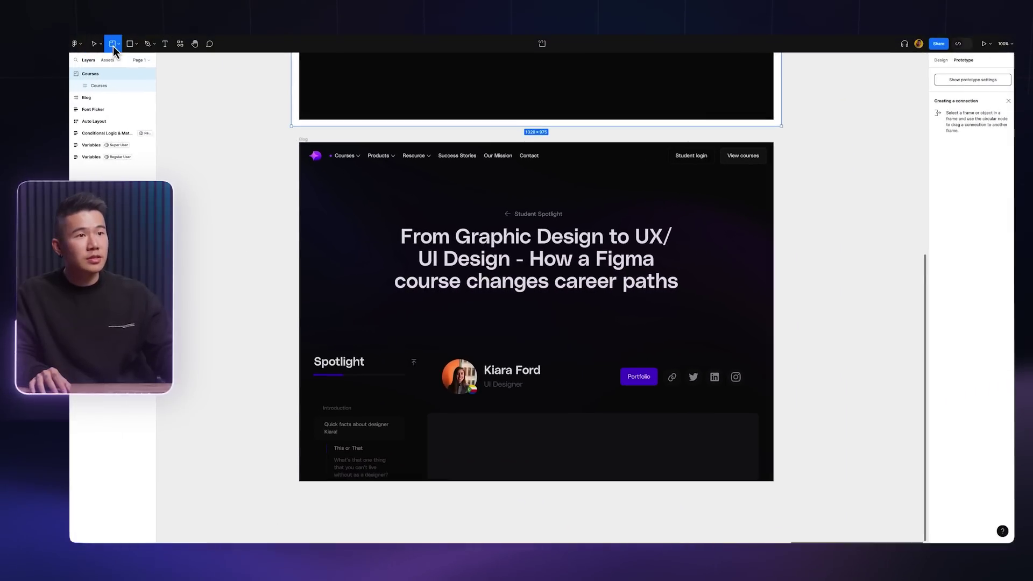
pyautogui.moveTo(299, 139)
pyautogui.mouseDown()
pyautogui.moveTo(763, 456)
pyautogui.moveTo(781, 491)
pyautogui.mouseUp()
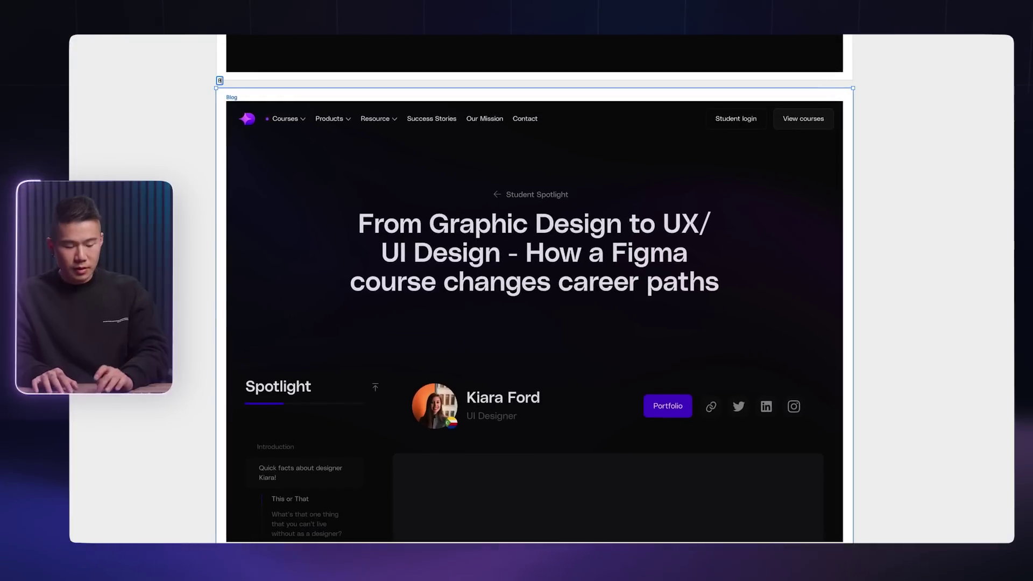
pyautogui.write('Blog')
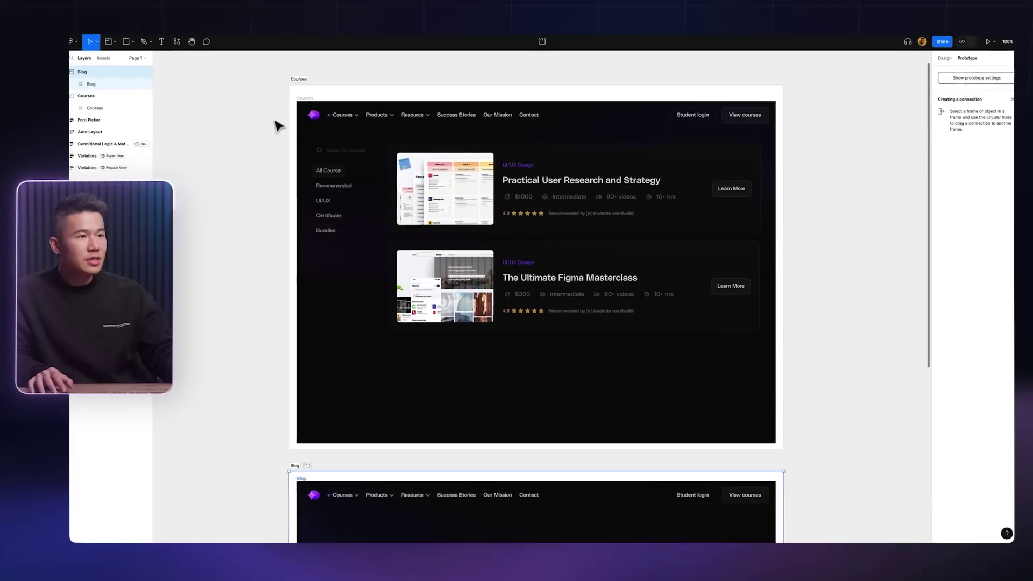
# - Select the Courses section and then the Blog section, marking each Ready for dev
pyautogui.click(299, 81)
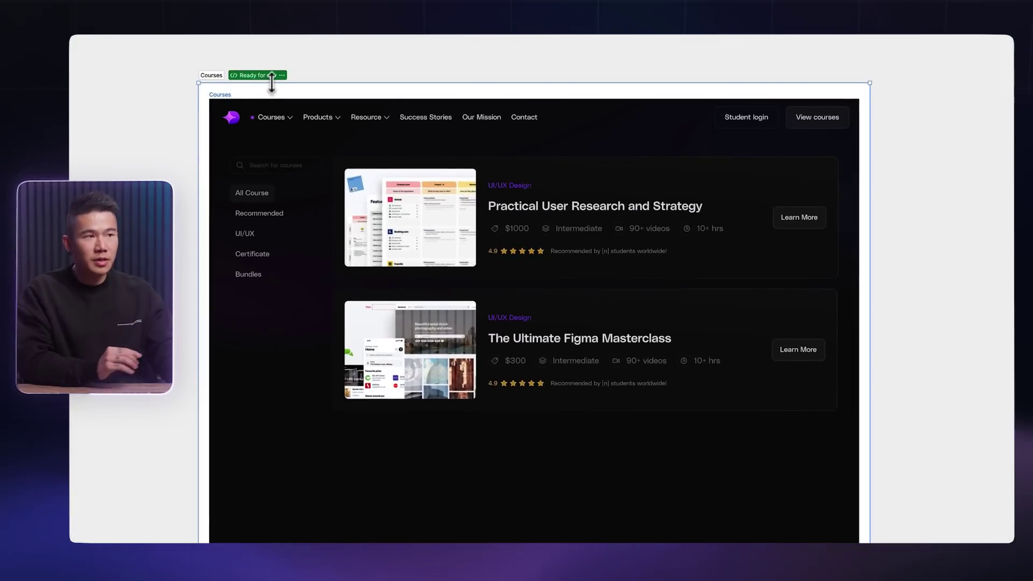
pyautogui.scroll(-5, 200, 484)
pyautogui.click(207, 447)
pyautogui.scroll(-2, 207, 446)
pyautogui.moveTo(159, 382); pyautogui.dragTo(152, 162)
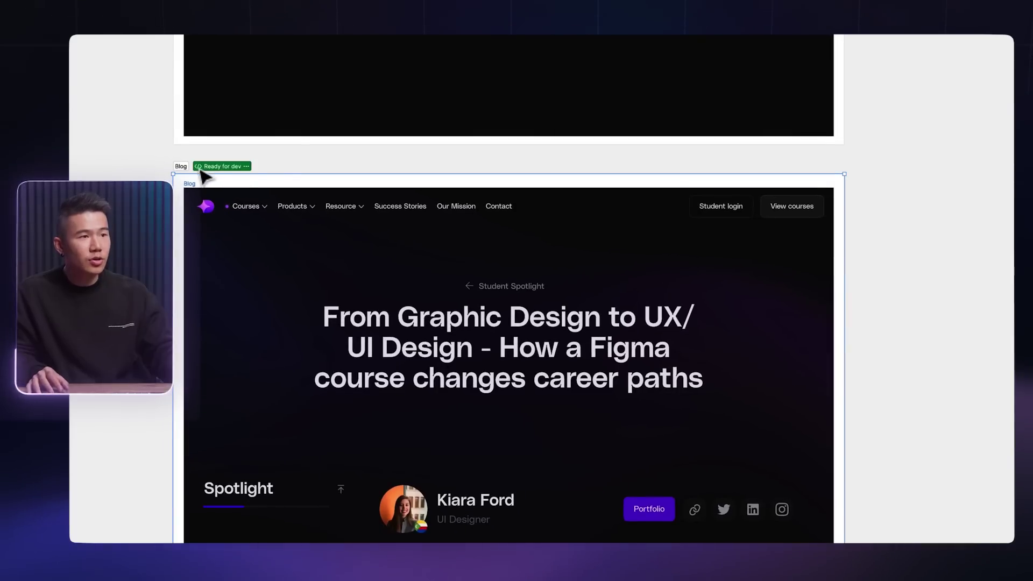
pyautogui.scroll(5, 280, 188)
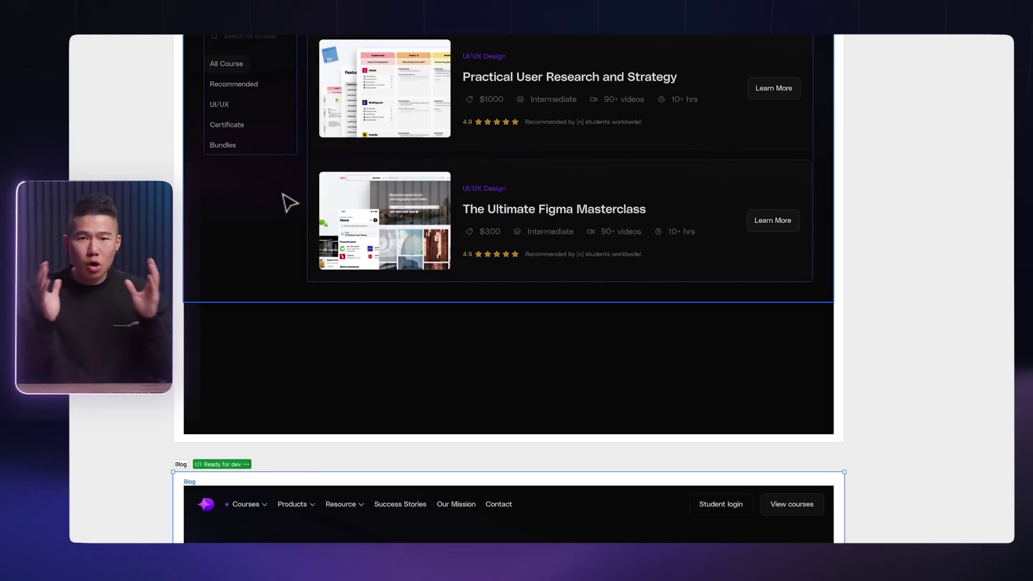
pyautogui.scroll(3, 291, 195)
pyautogui.click(237, 161)
# - Restore the full editor interface and switch the file into Dev Mode
pyautogui.hotkey('ctrl', '\\')
pyautogui.click(941, 63)
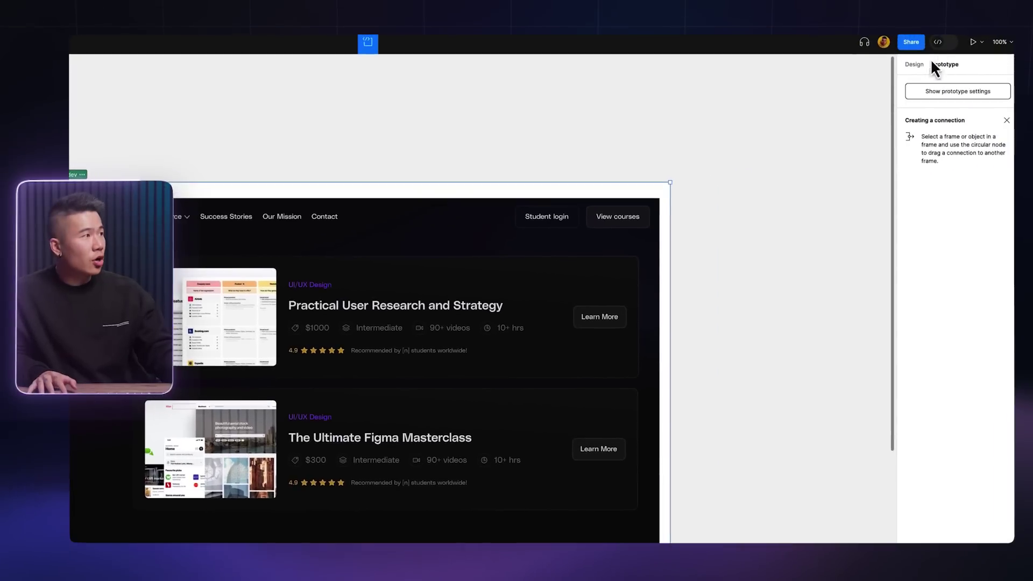
pyautogui.click(939, 42)
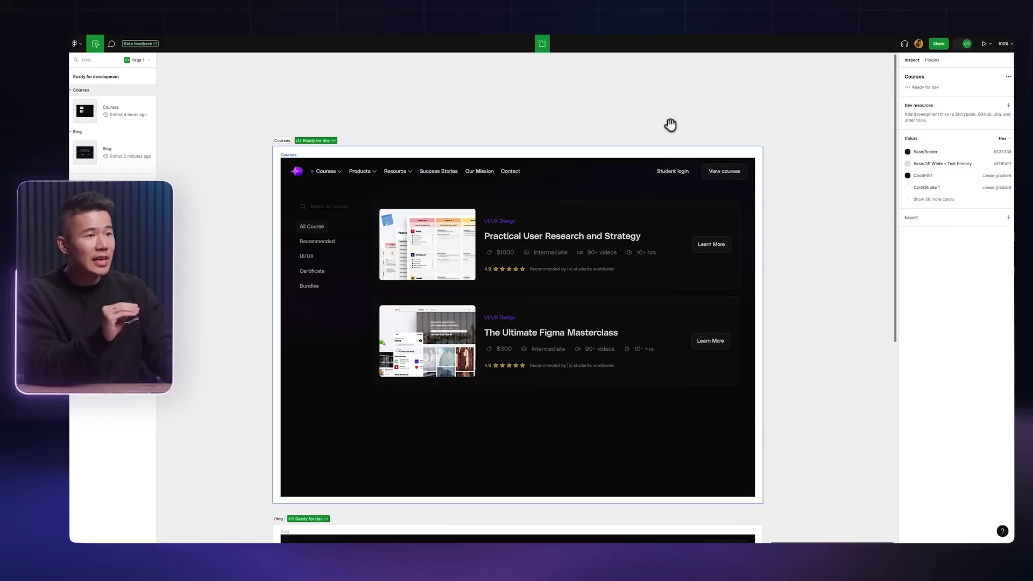
# - Open the Courses frame from the Ready for development list and review its CSS, size and colour variables
pyautogui.scroll(-1, 670, 125)
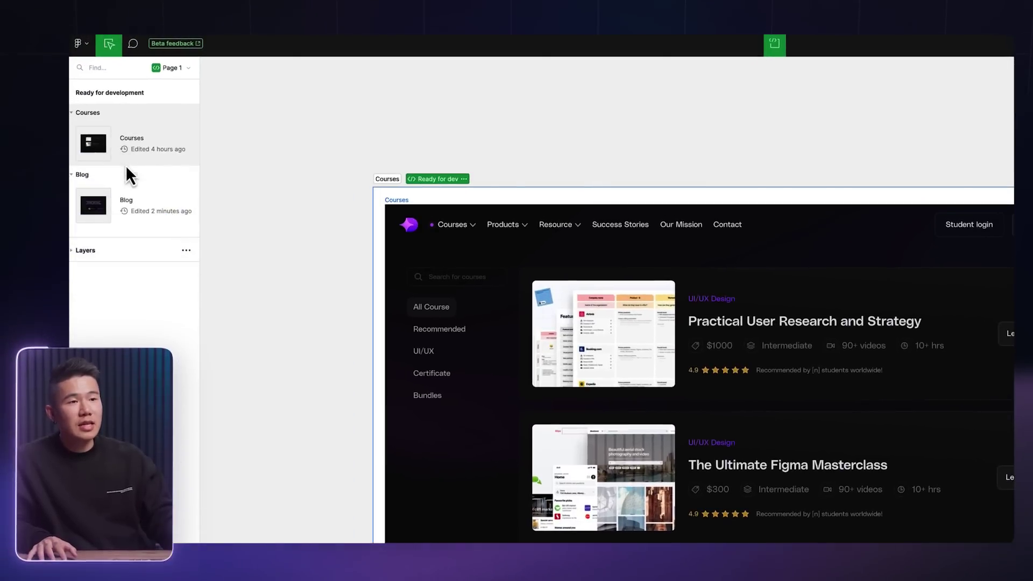
pyautogui.click(125, 199)
pyautogui.click(130, 153)
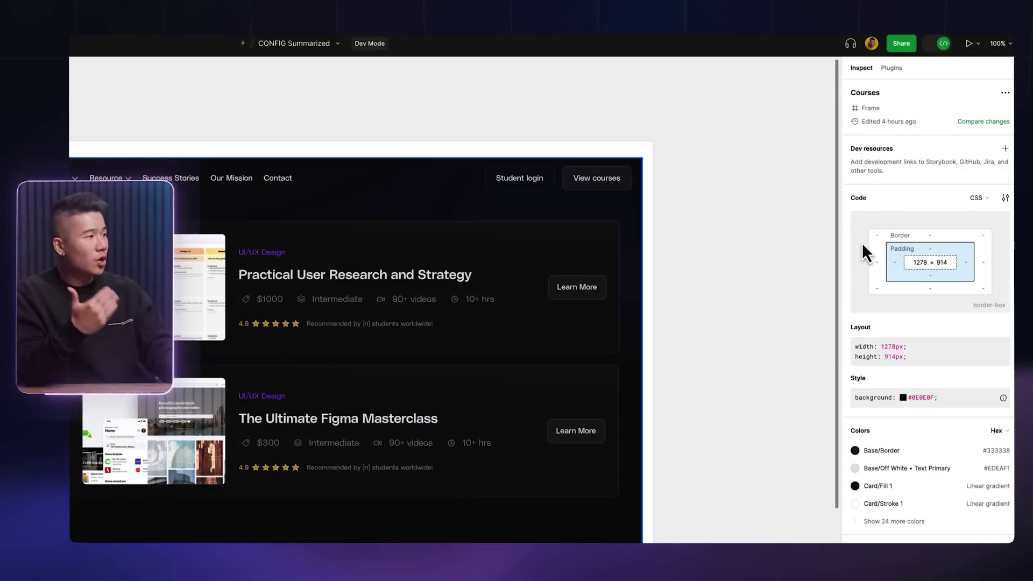
pyautogui.scroll(-2, 872, 347)
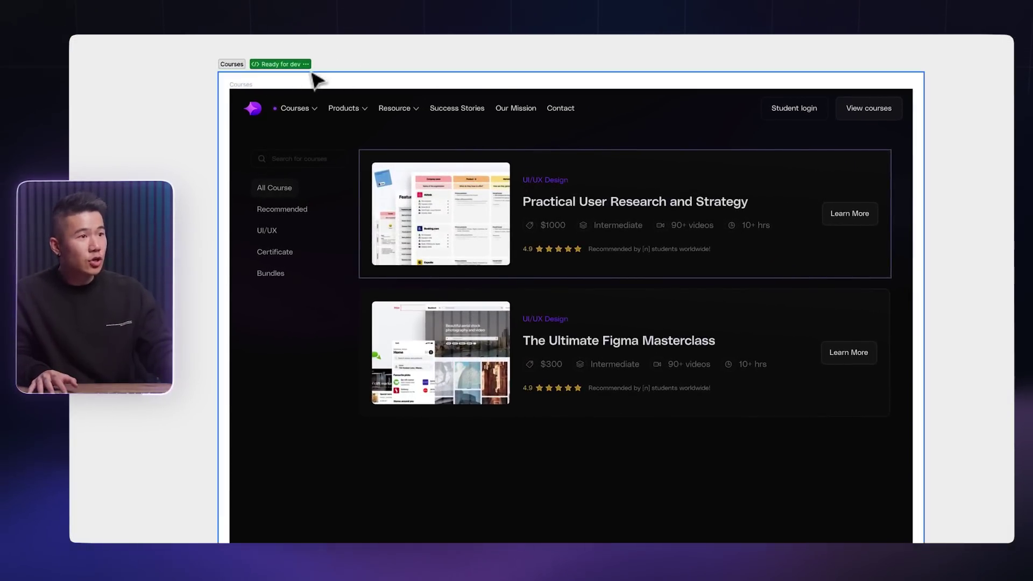
# - Open the Courses section in VS Code from its Dev Mode options menu
pyautogui.click(644, 80)
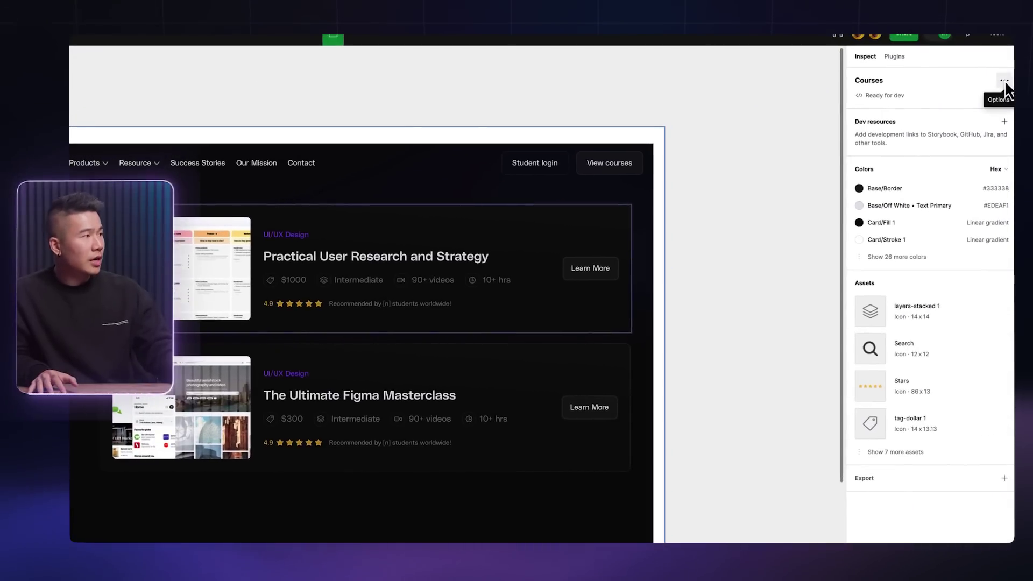
pyautogui.click(1004, 81)
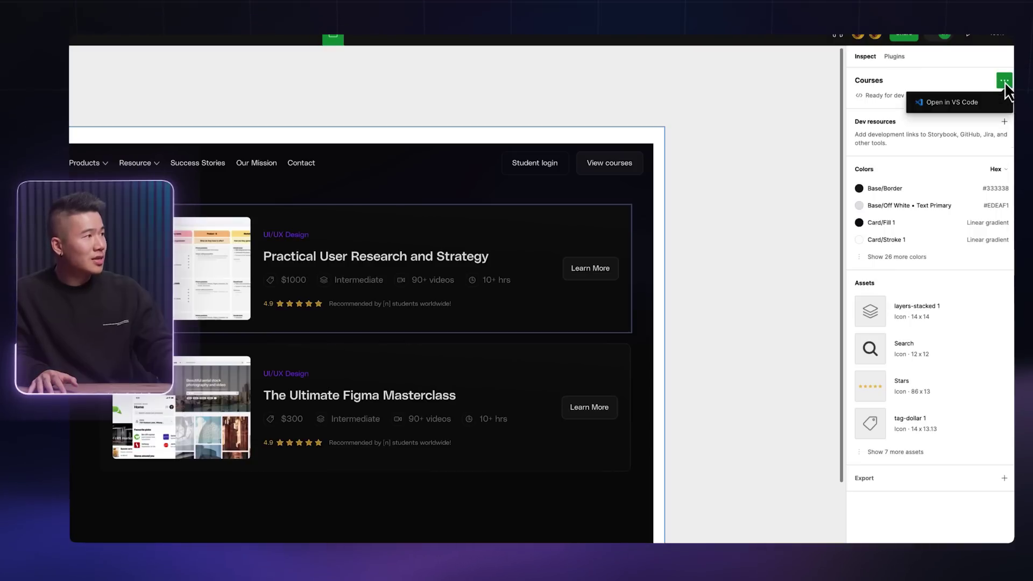
pyautogui.click(976, 102)
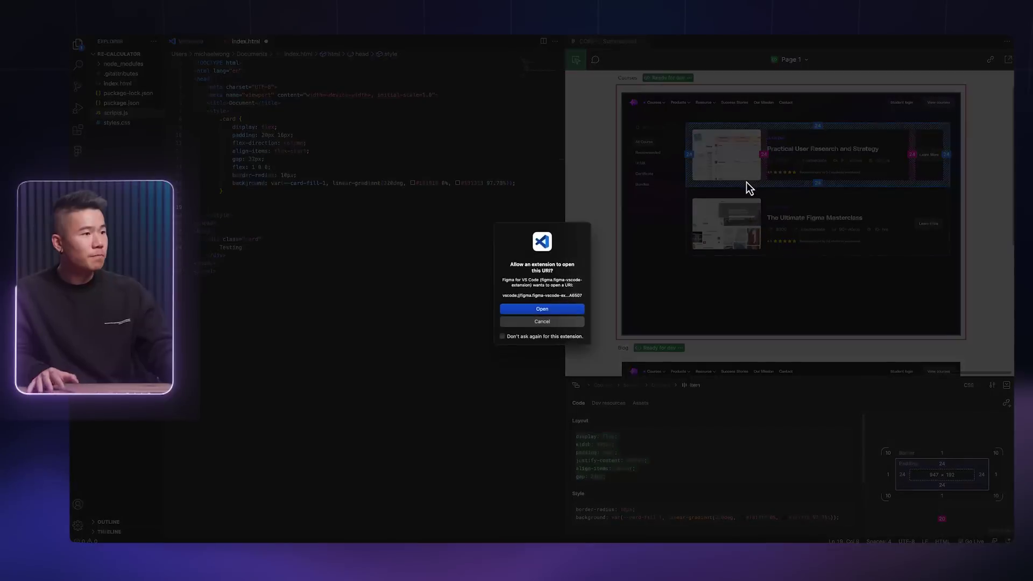
pyautogui.press('Return')
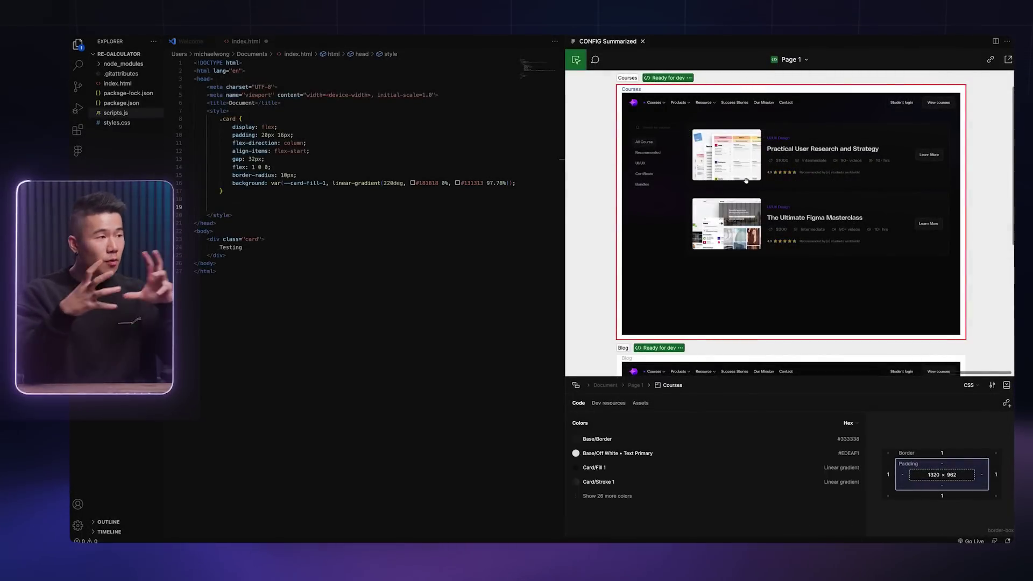
# - Copy the first course card's layout CSS (flex, 995px width, 24px padding and gap) into index.html's style block
pyautogui.click(606, 202)
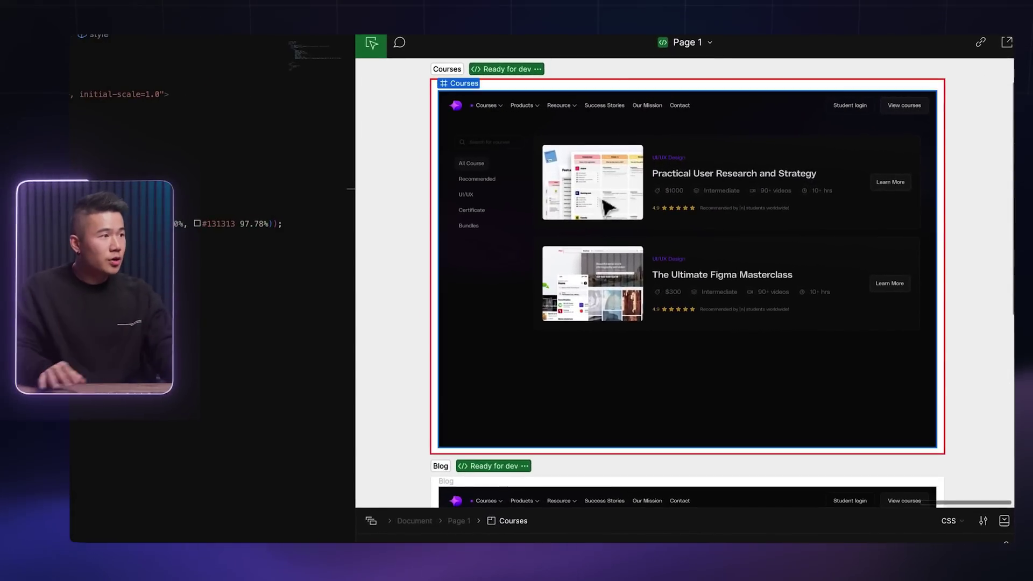
pyautogui.click(732, 157)
pyautogui.scroll(-5, 652, 219)
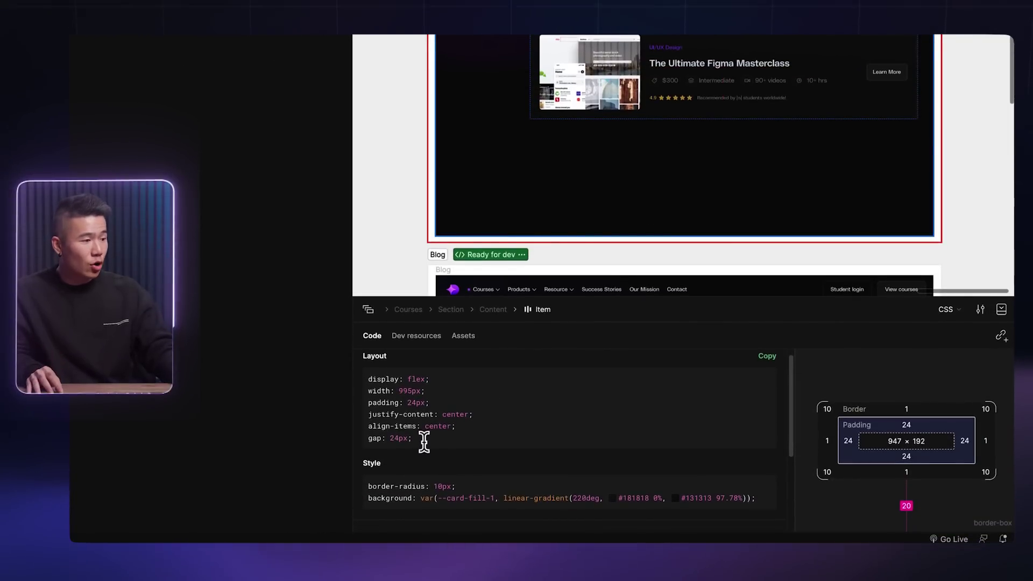
pyautogui.moveTo(424, 441); pyautogui.dragTo(361, 379)
pyautogui.press('super+c')
pyautogui.press('super+Tab')
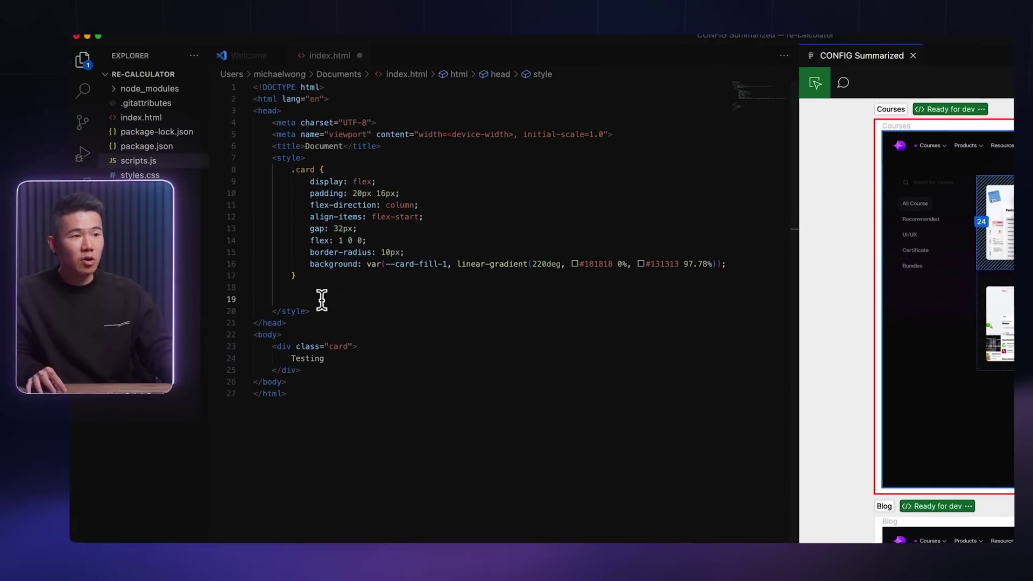
pyautogui.press('super+v')
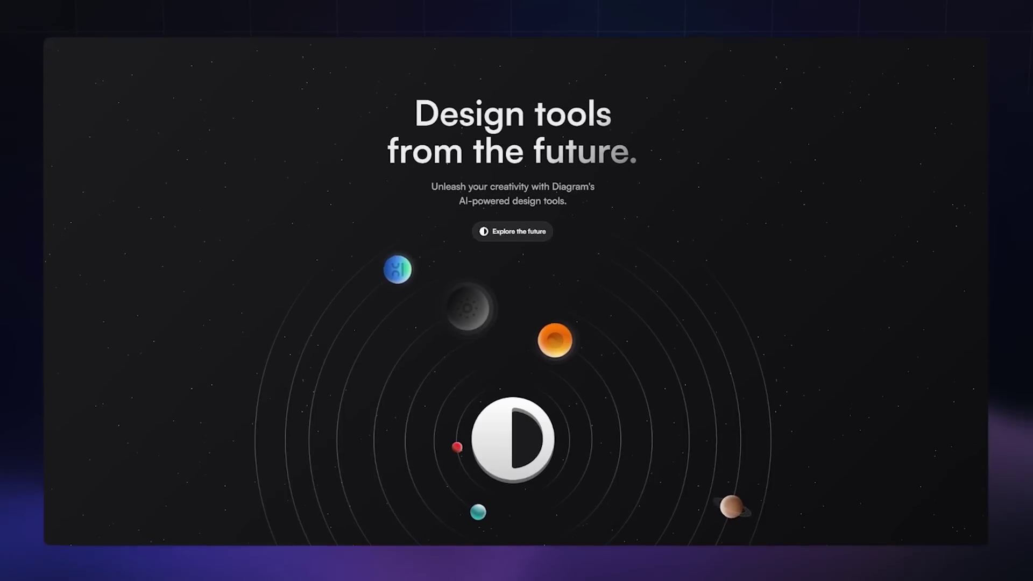
# - Scroll through the Diagram site down to the Genius AI companion's feature cards
pyautogui.scroll(-2, 512, 317)
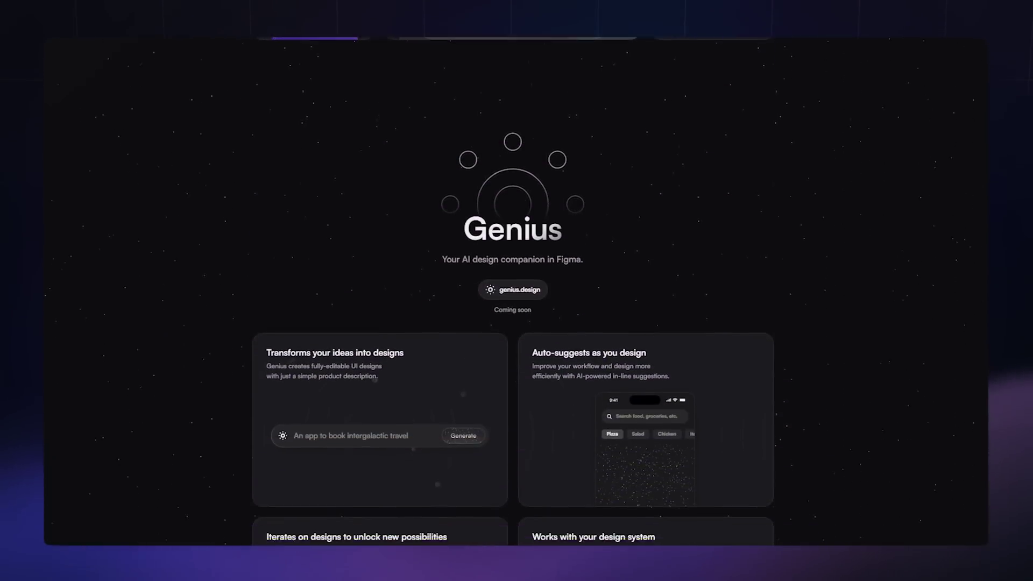
pyautogui.scroll(-5, 512, 323)
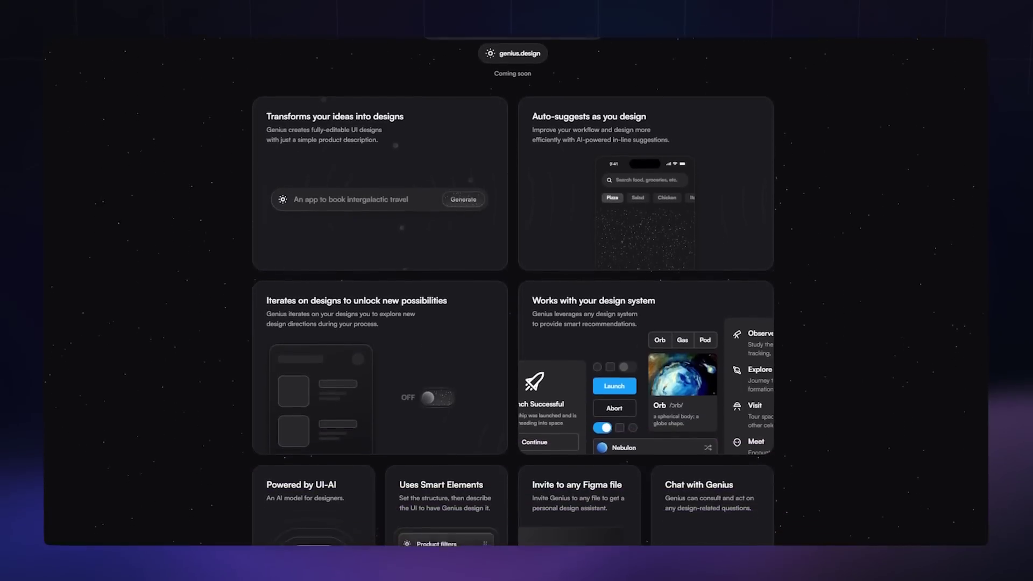
pyautogui.scroll(-5, 512, 291)
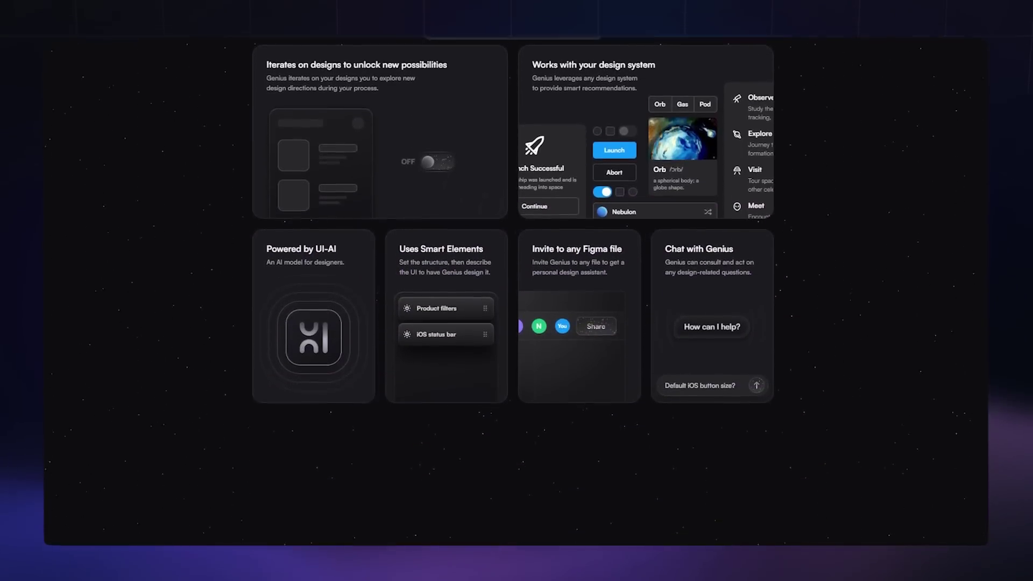
pyautogui.scroll(-5, 513, 290)
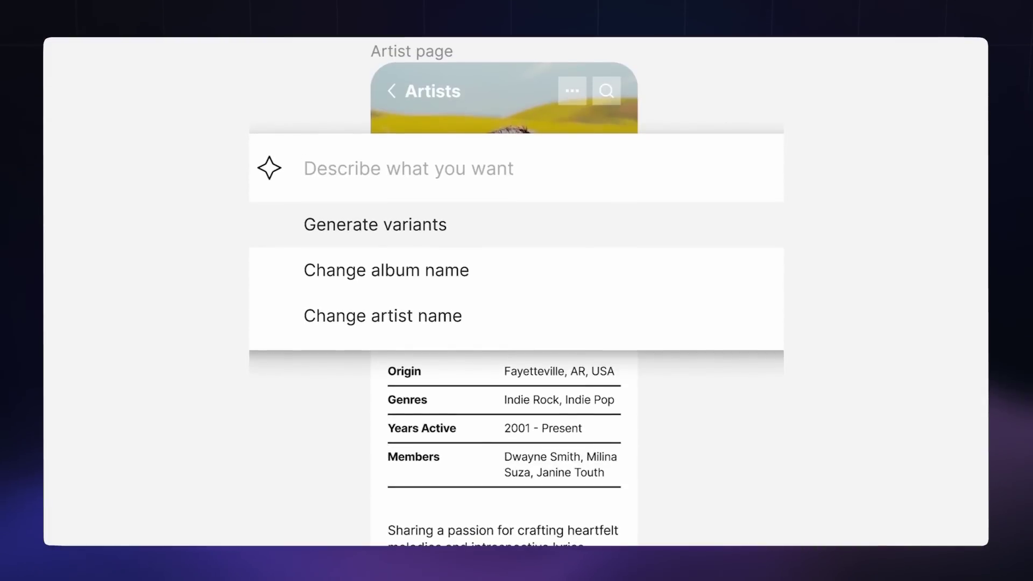
# - Generate album suggestions with 'suggest other albums', cycle the four variants, then open Homescreen's AI prompts
pyautogui.write('suggest other albums')
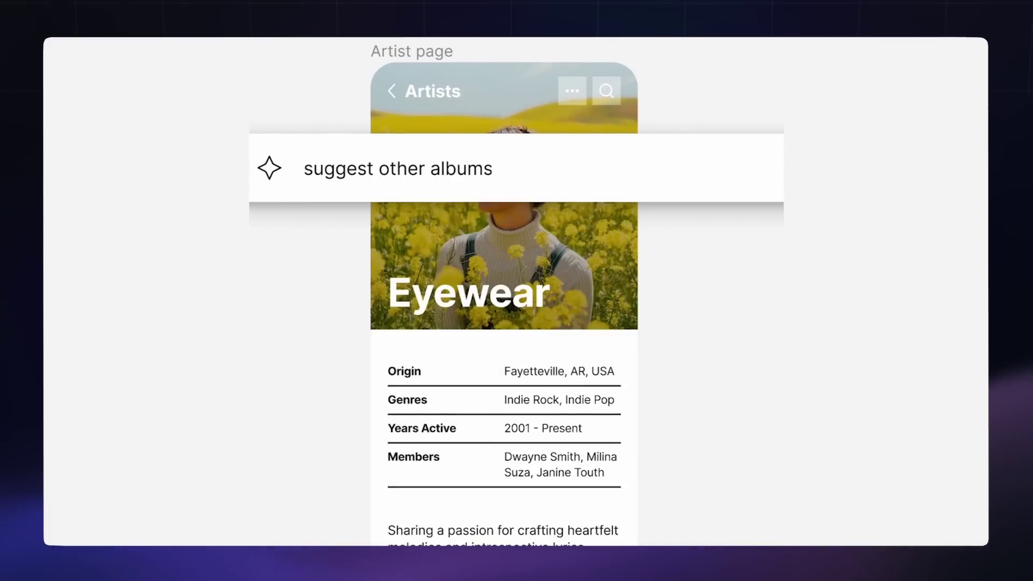
pyautogui.press('Return')
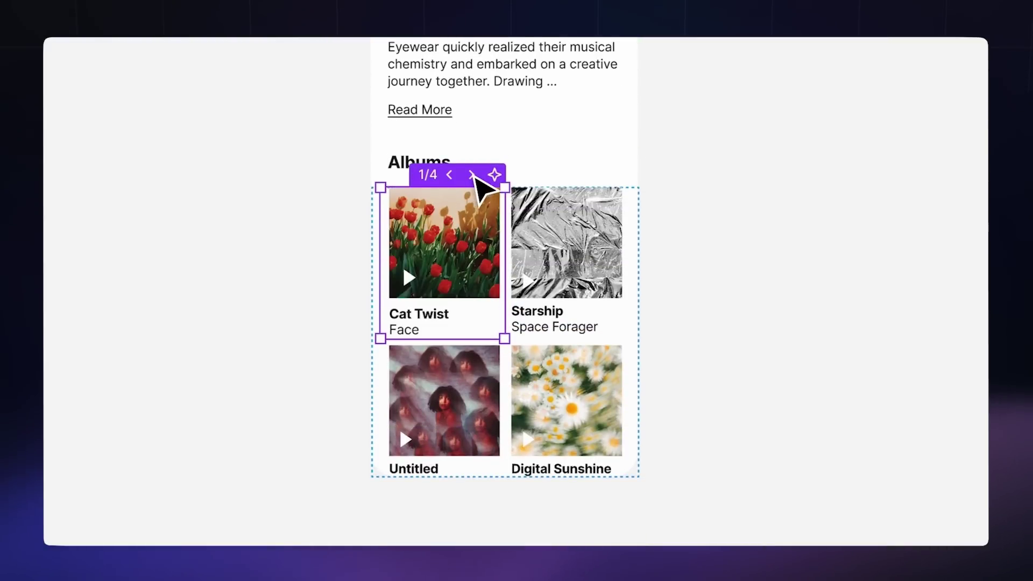
pyautogui.click(474, 178)
pyautogui.click(474, 177)
pyautogui.click(474, 177)
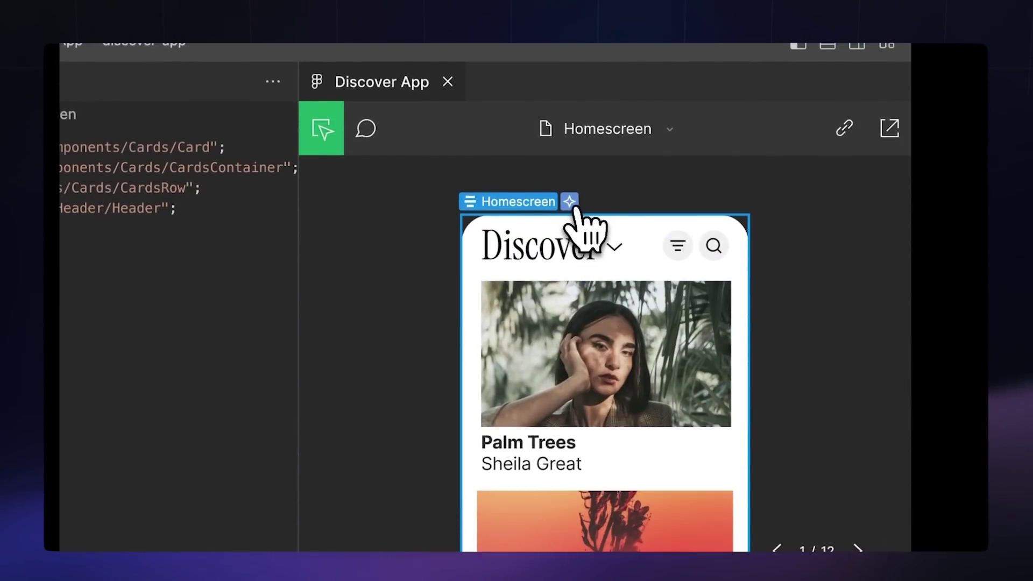
pyautogui.click(570, 203)
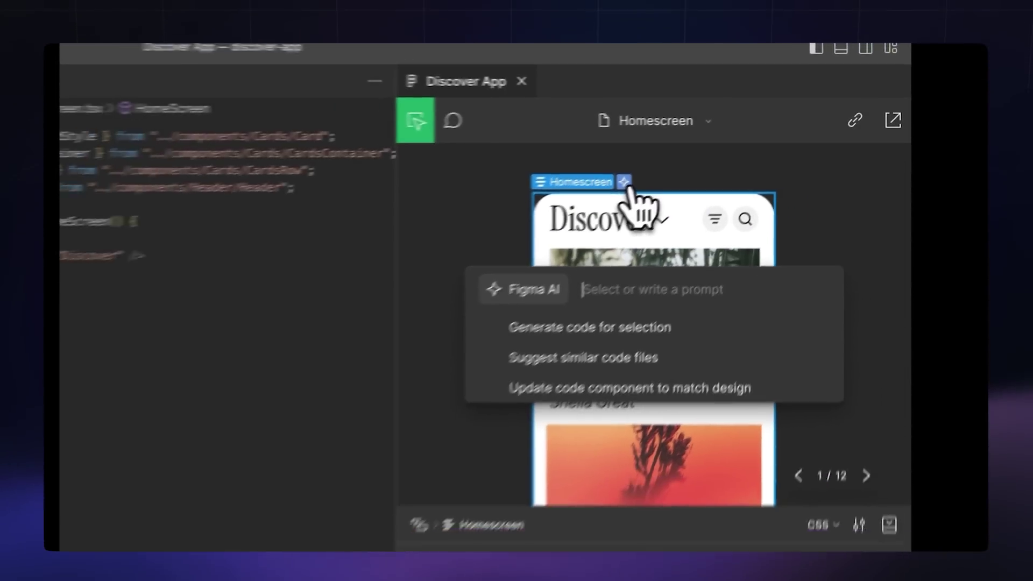